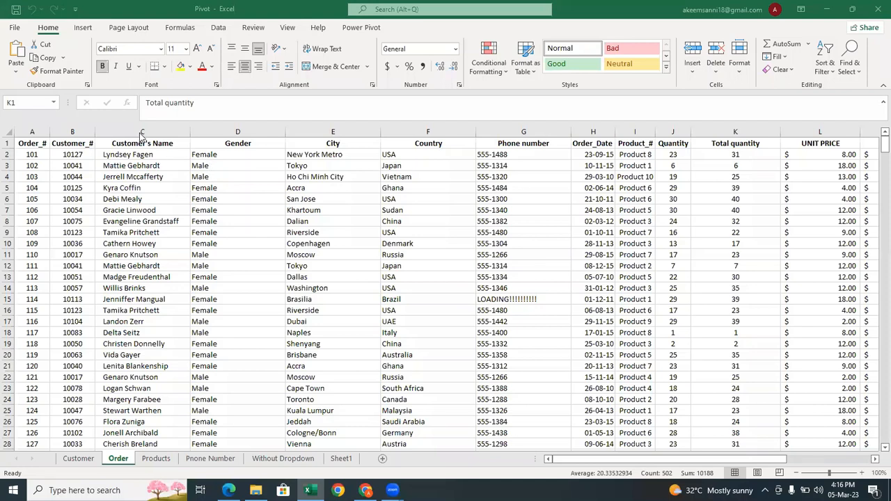
Delete the First Name and Last Name columns from the Customer sheet.
{"action": "left_click", "coordinate": [166, 126]}
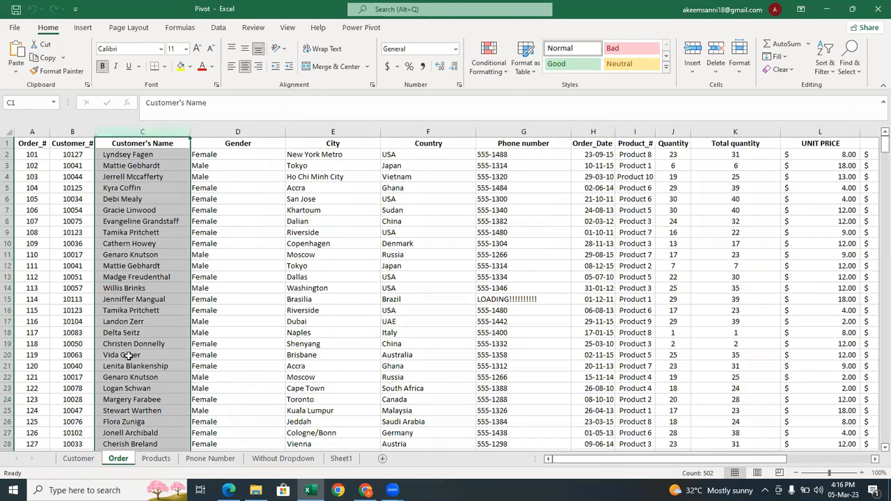
{"action": "left_click", "coordinate": [80, 459]}
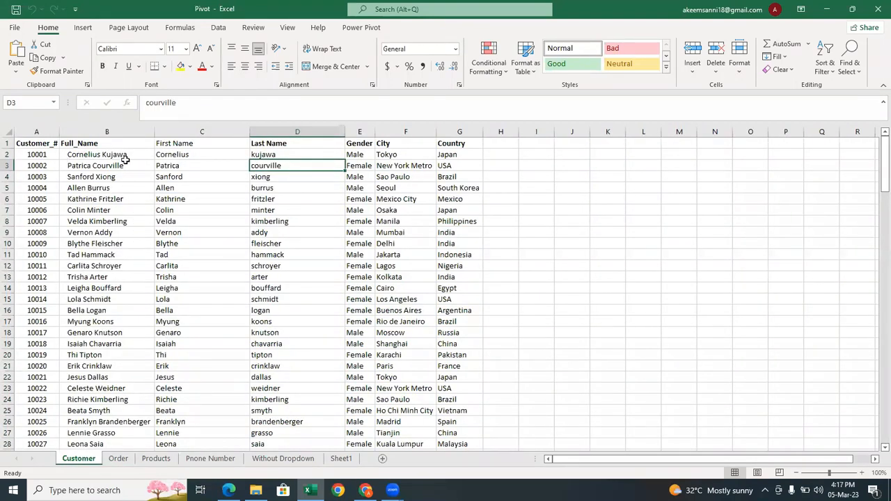
{"action": "left_click", "coordinate": [203, 131]}
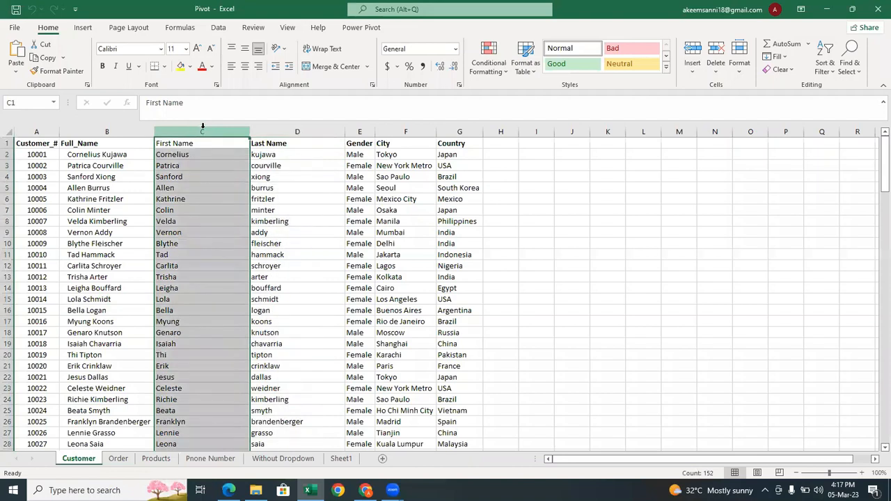
{"action": "right_click", "coordinate": [203, 130]}
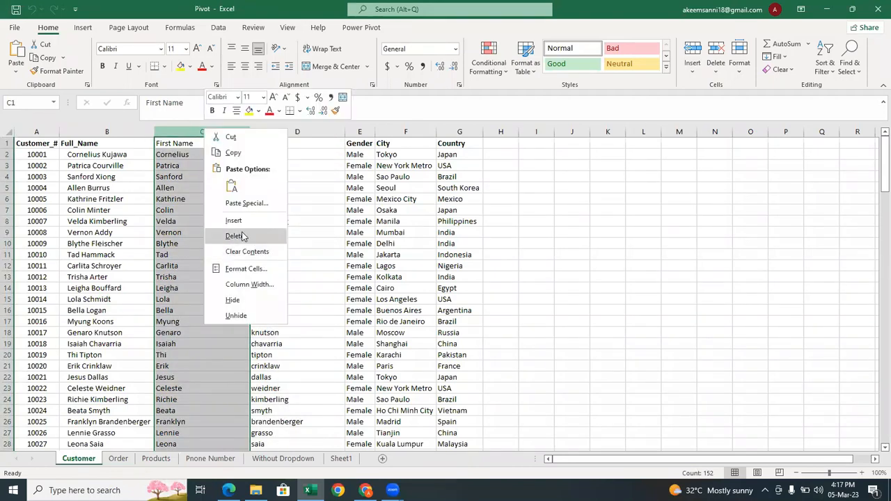
{"action": "left_click", "coordinate": [241, 234]}
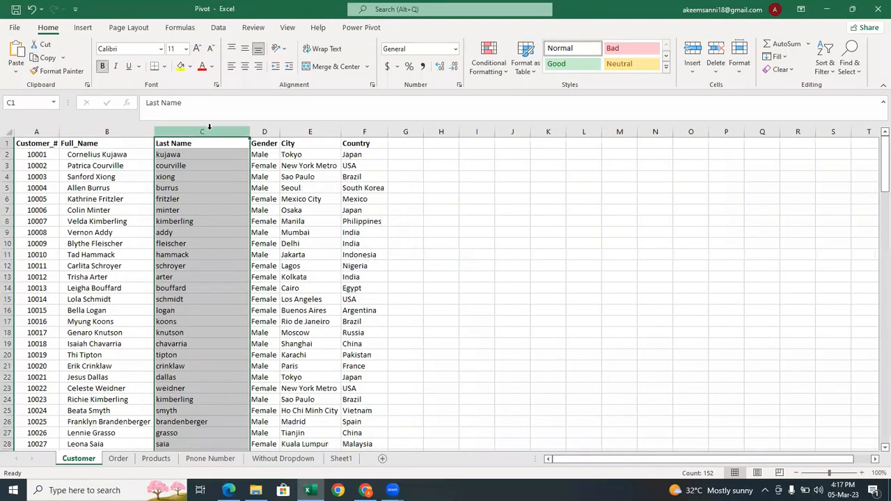
{"action": "right_click", "coordinate": [209, 130]}
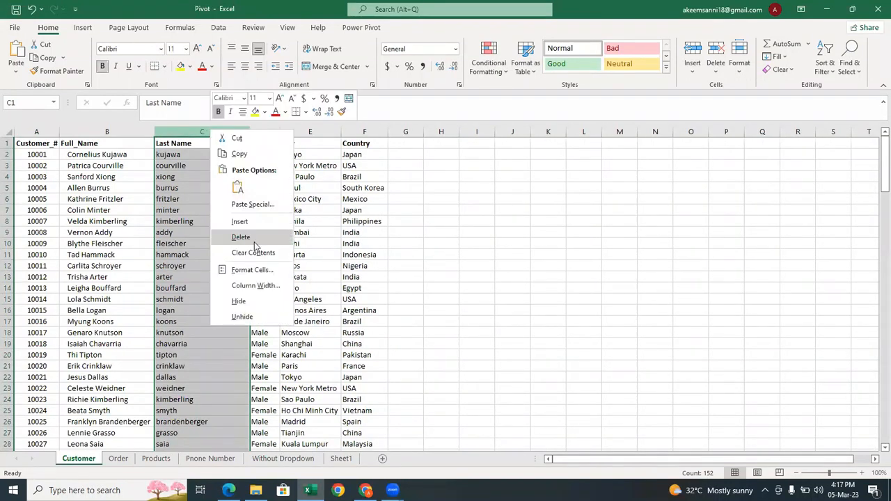
{"action": "left_click", "coordinate": [255, 247]}
Review the first record on the Customer sheet across the Customer_#, Full_Name, Gender, City and Country columns.
{"action": "left_click", "coordinate": [138, 202]}
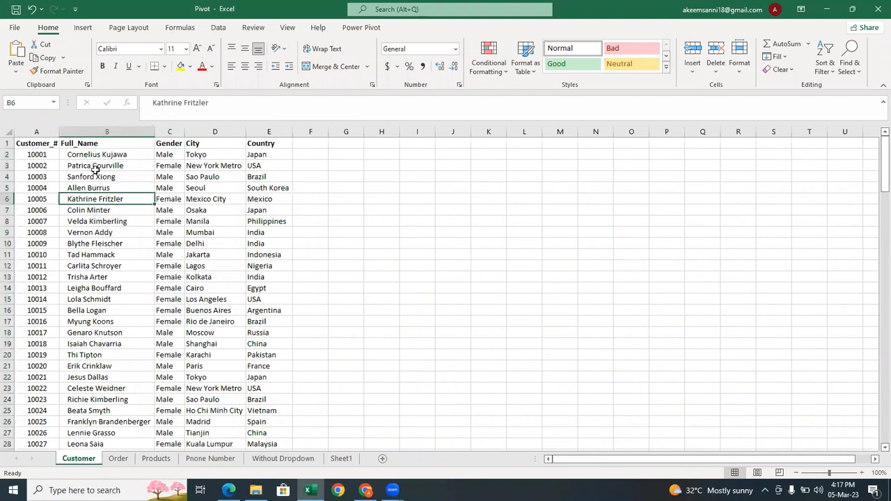
{"action": "left_click", "coordinate": [80, 156]}
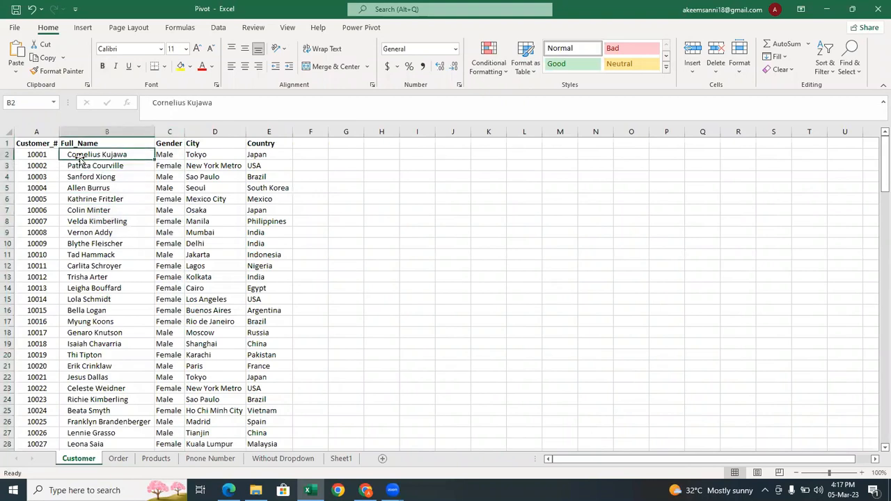
{"action": "left_click", "coordinate": [44, 157]}
{"action": "left_click", "coordinate": [104, 156]}
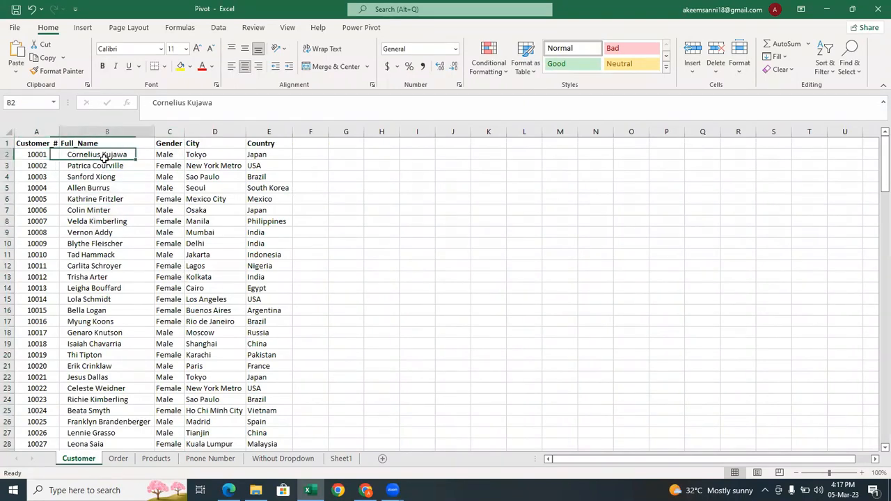
{"action": "left_click", "coordinate": [165, 156]}
{"action": "left_click", "coordinate": [200, 154]}
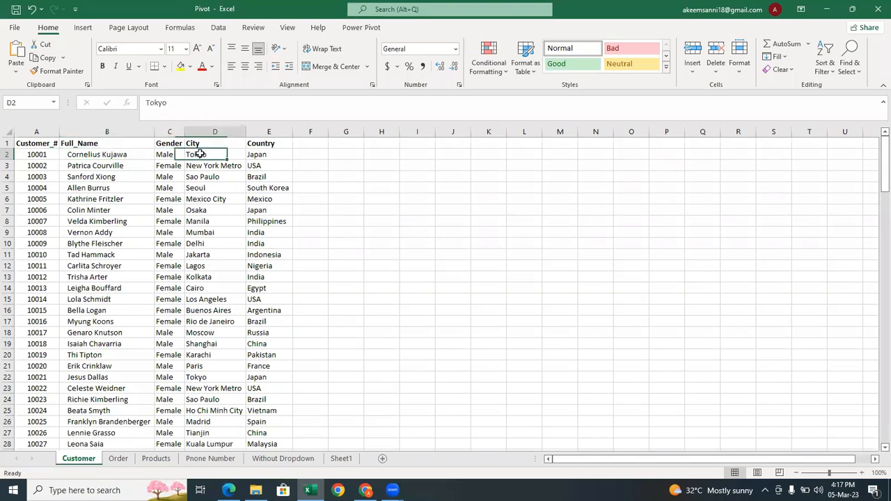
{"action": "left_click", "coordinate": [256, 153]}
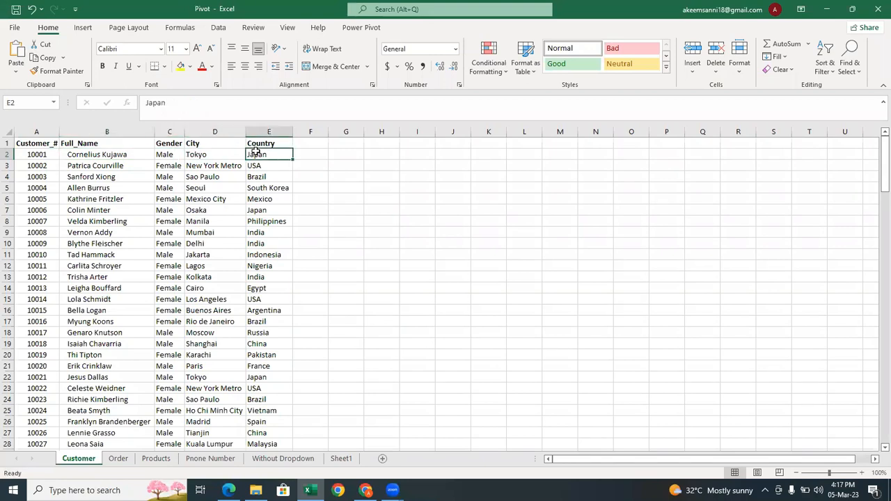
Delete the Customer's Name and Gender columns from the Order sheet.
{"action": "left_click", "coordinate": [127, 457]}
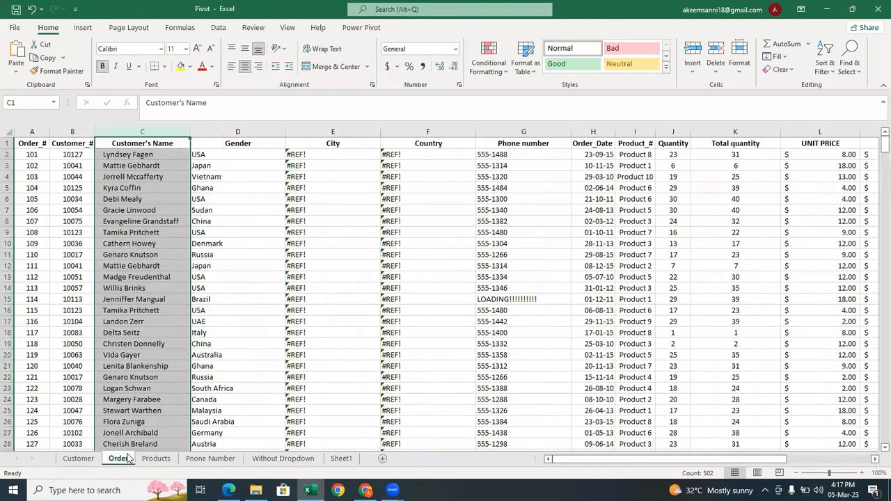
{"action": "right_click", "coordinate": [149, 159]}
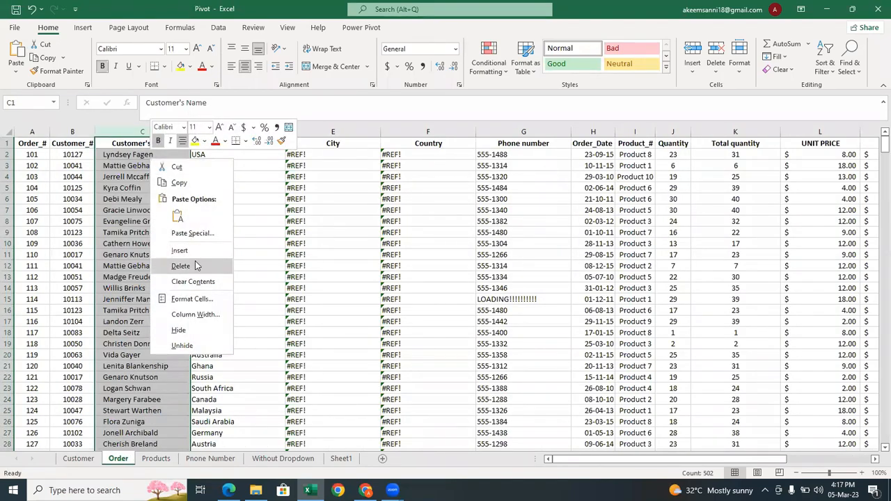
{"action": "left_click", "coordinate": [195, 266]}
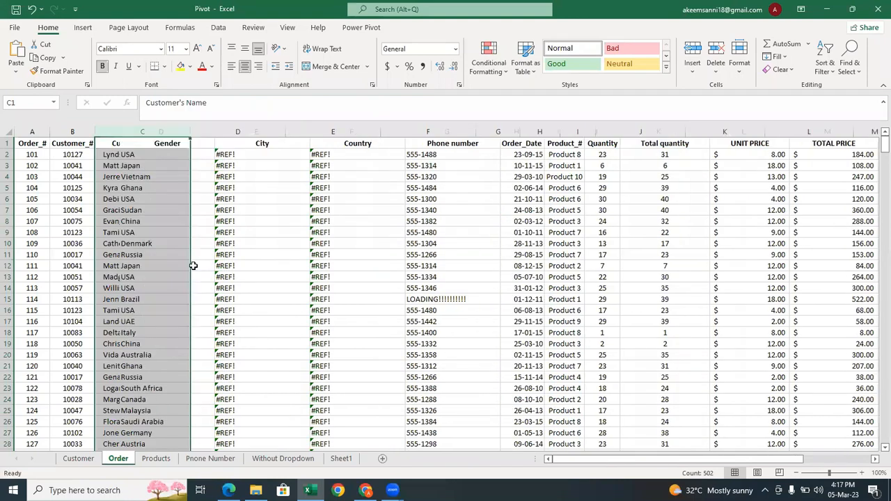
{"action": "right_click", "coordinate": [154, 143]}
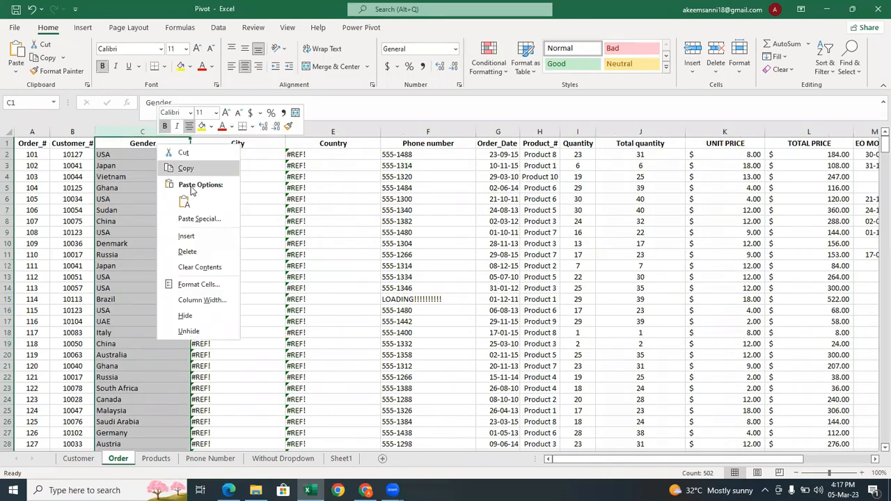
{"action": "left_click", "coordinate": [196, 251]}
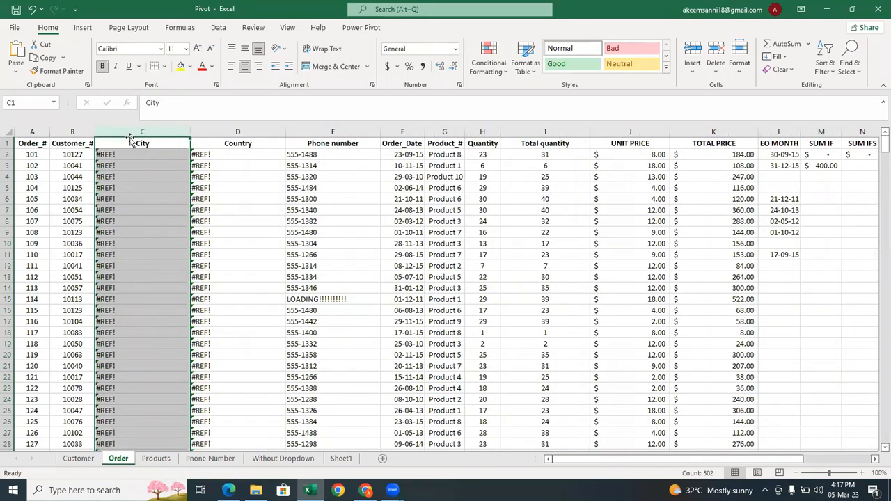
{"action": "right_click", "coordinate": [131, 141]}
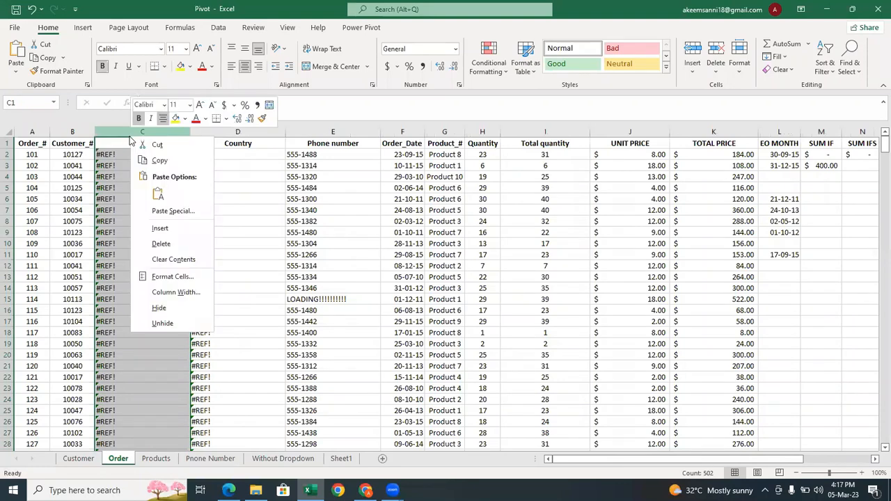
{"action": "left_click", "coordinate": [163, 229]}
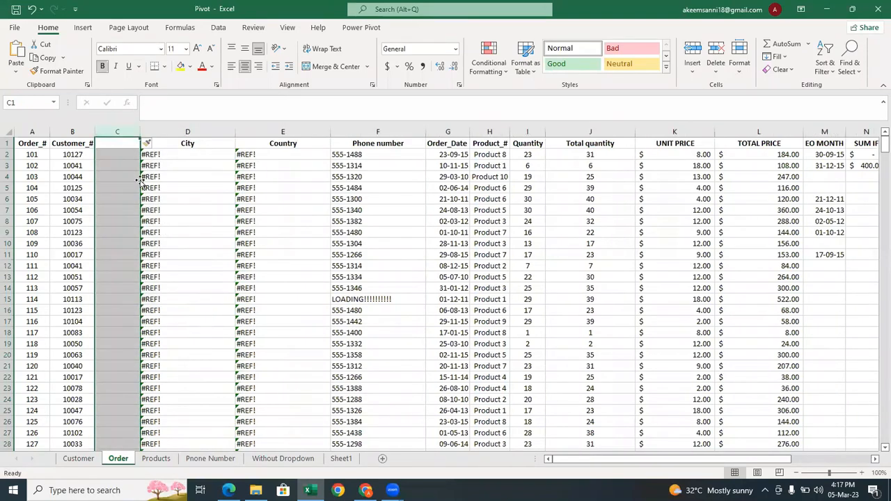
{"action": "right_click", "coordinate": [127, 131]}
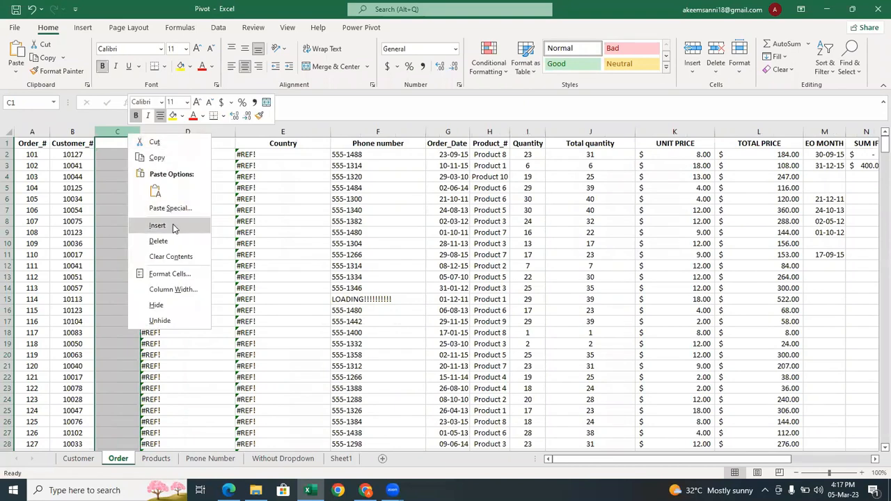
{"action": "left_click", "coordinate": [171, 241]}
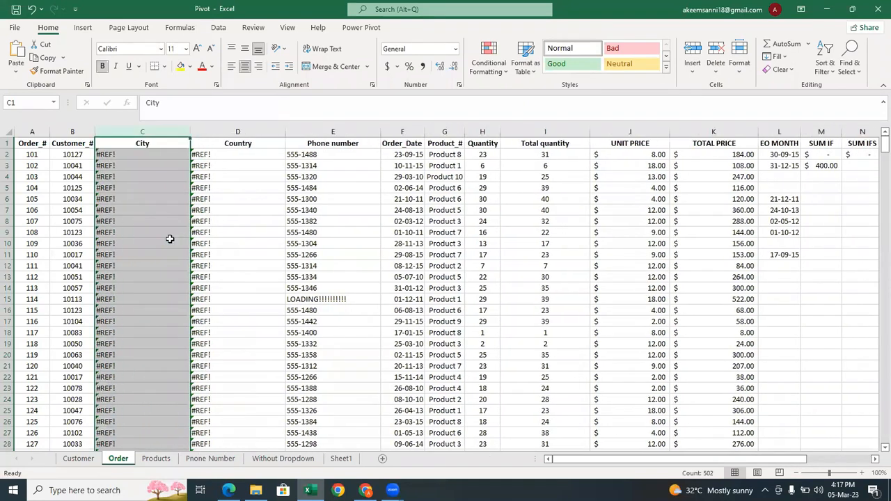
{"action": "right_click", "coordinate": [152, 136]}
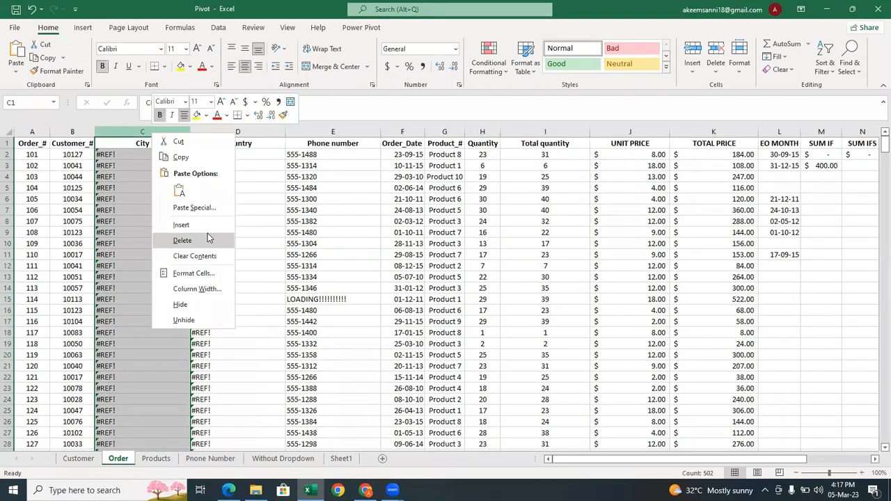
{"action": "left_click", "coordinate": [207, 223]}
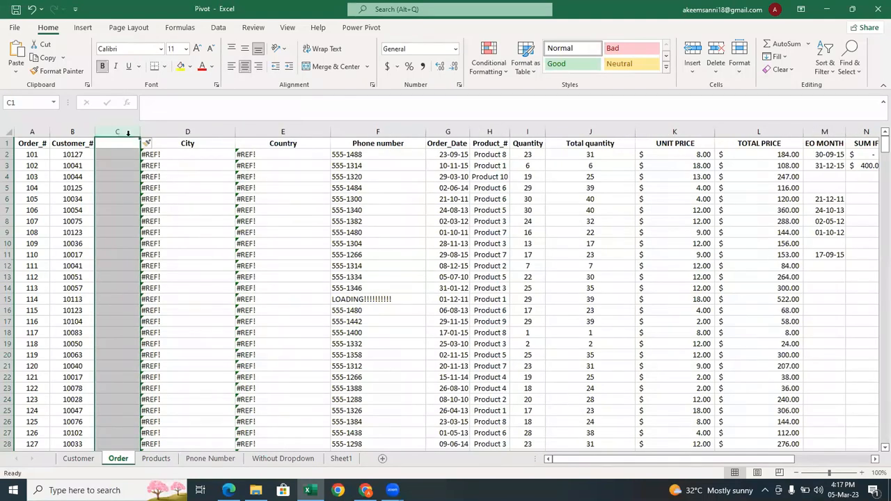
{"action": "right_click", "coordinate": [128, 132]}
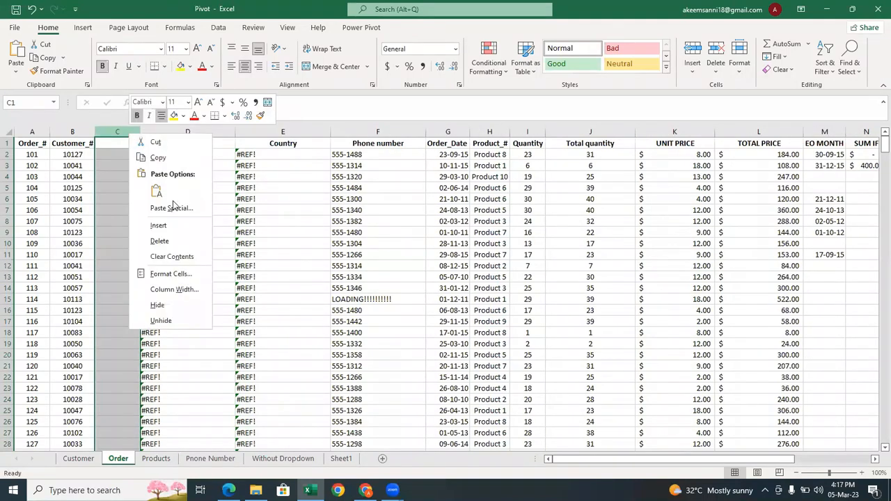
{"action": "left_click", "coordinate": [162, 240]}
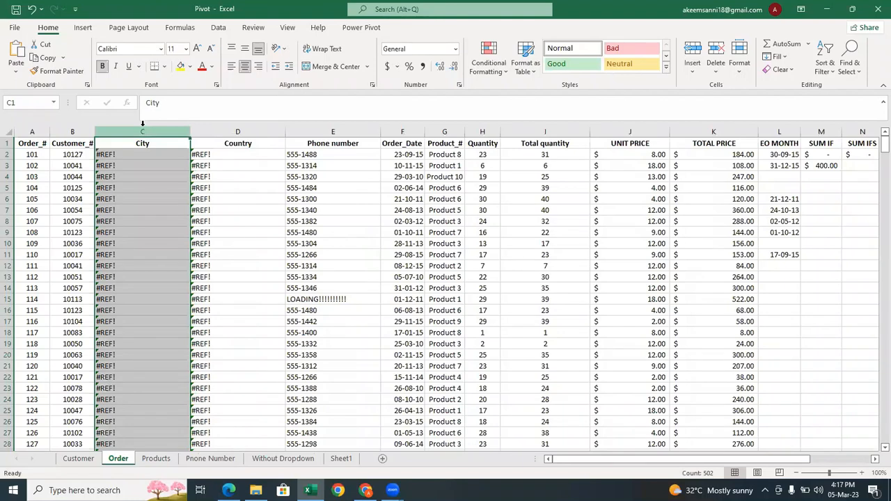
Delete the City and Country columns from the Order sheet.
{"action": "right_click", "coordinate": [142, 123]}
{"action": "left_click", "coordinate": [177, 230]}
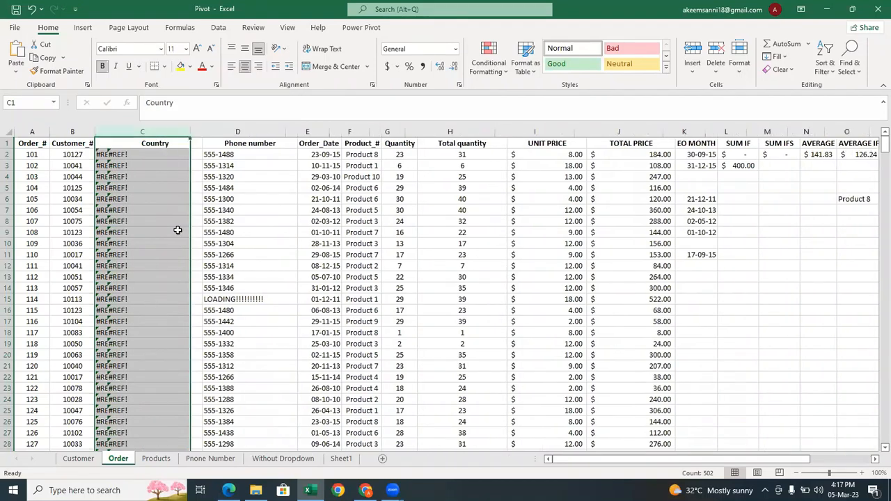
{"action": "right_click", "coordinate": [142, 124]}
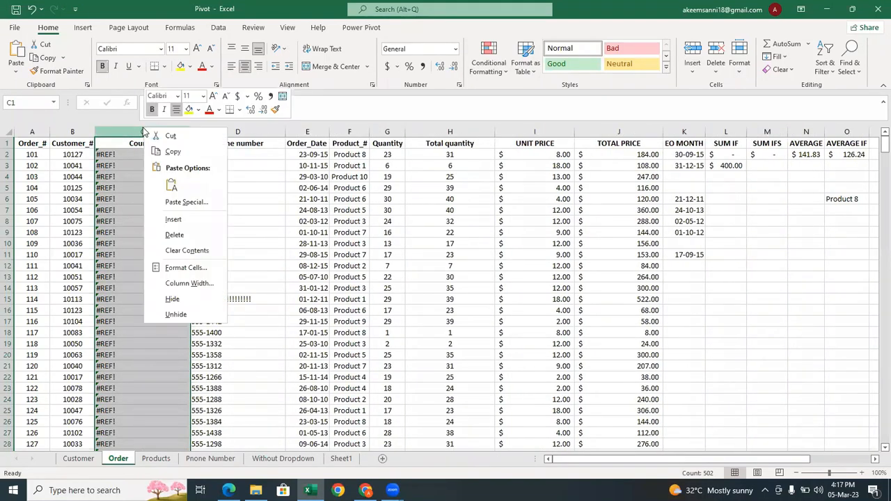
{"action": "left_click", "coordinate": [172, 231]}
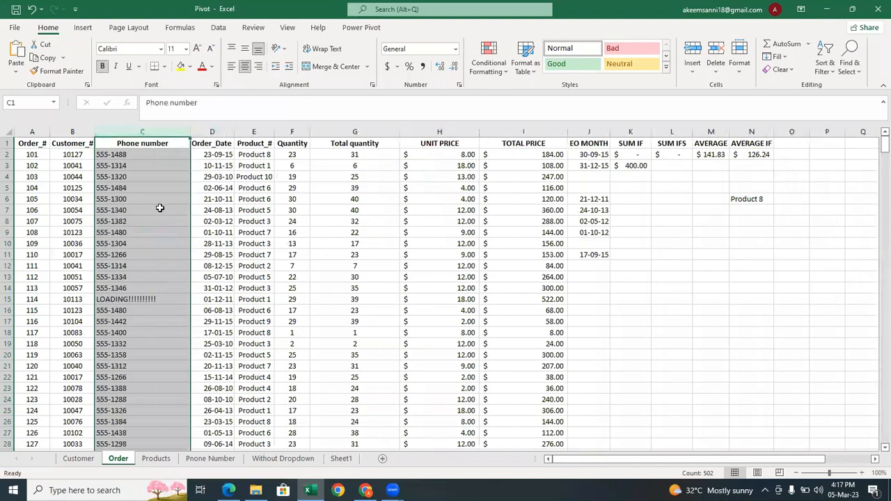
Check the Phone number formula in C2 of the Order sheet and undo the deletion of the Country column.
{"action": "left_click", "coordinate": [151, 154]}
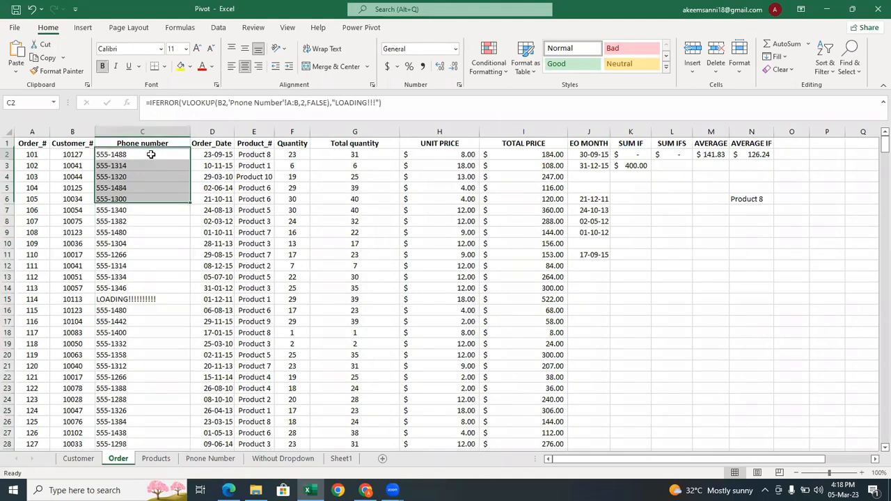
{"action": "left_click", "coordinate": [151, 155]}
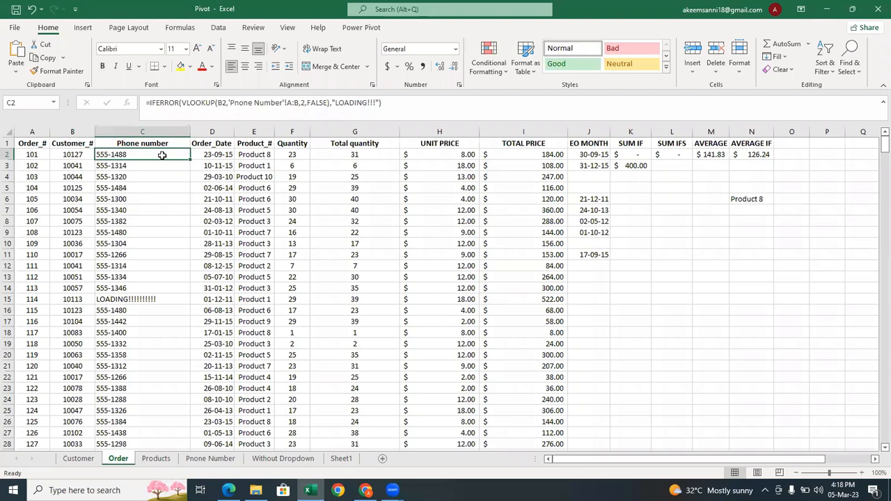
{"action": "left_click", "coordinate": [173, 131]}
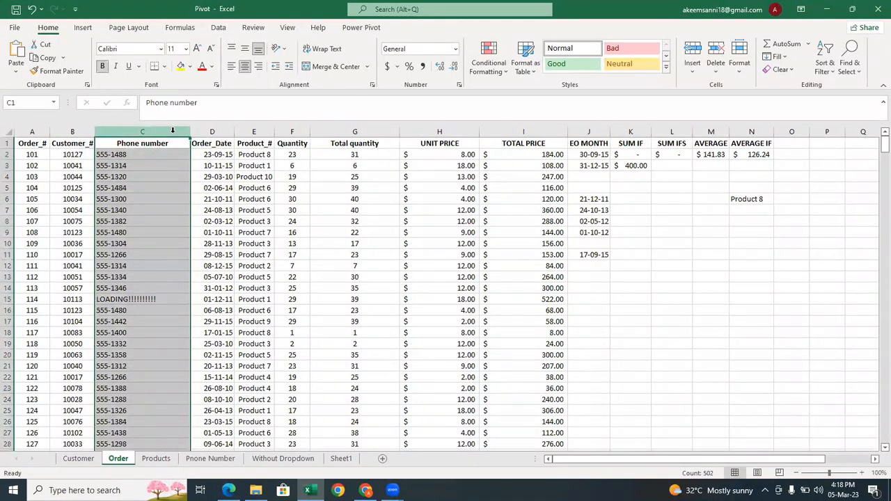
{"action": "left_click", "coordinate": [170, 154]}
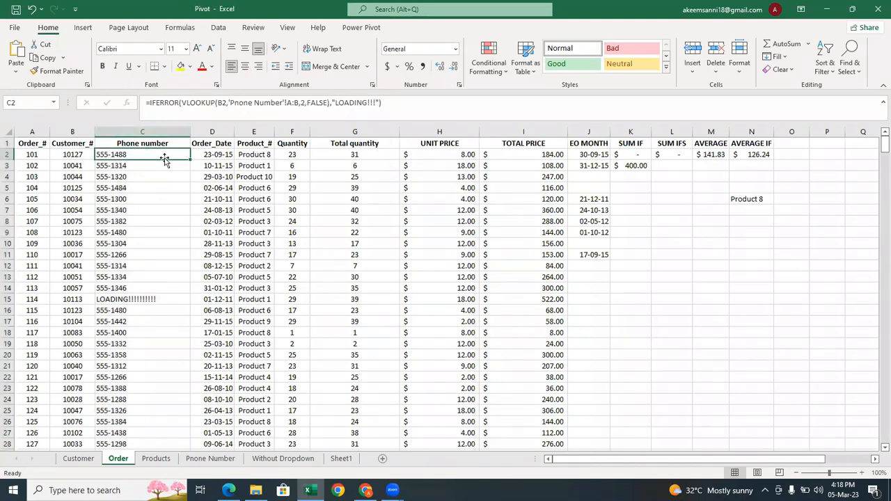
{"action": "key", "text": "ctrl+z"}
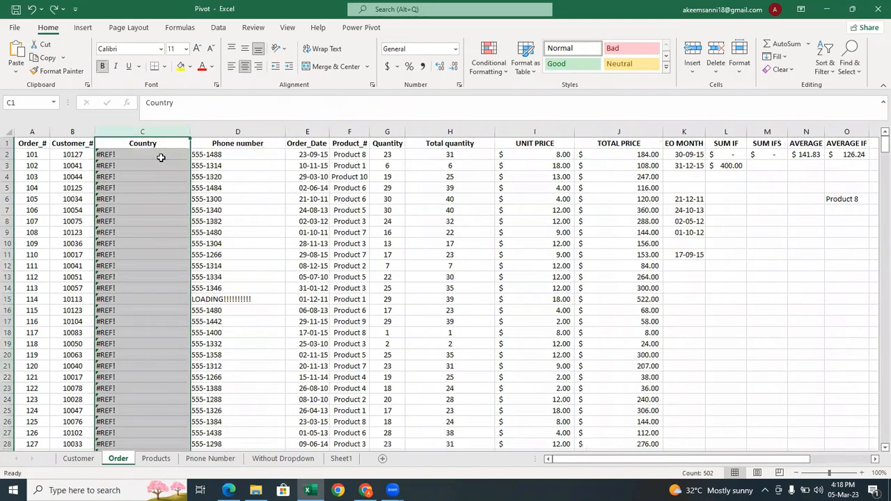
{"action": "left_click", "coordinate": [157, 156]}
{"action": "key", "text": "ctrl+z"}
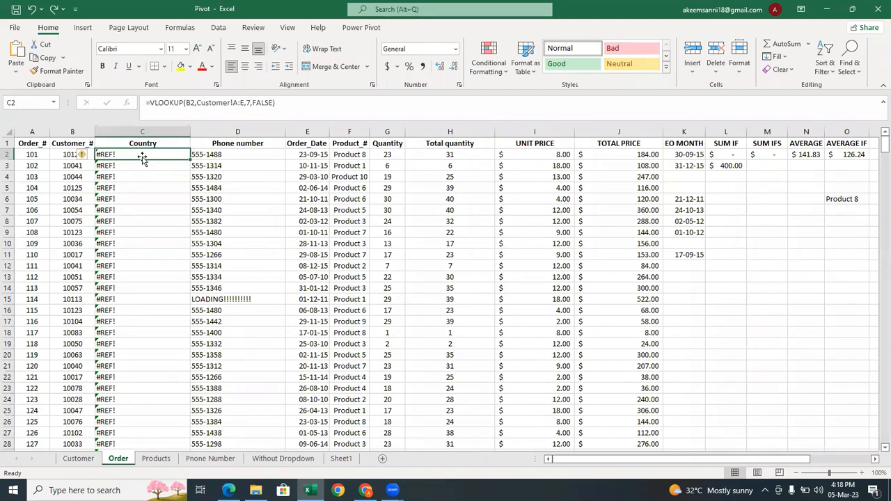
Delete the restored Country column from the Order sheet again.
{"action": "left_click", "coordinate": [170, 132]}
{"action": "right_click", "coordinate": [170, 132]}
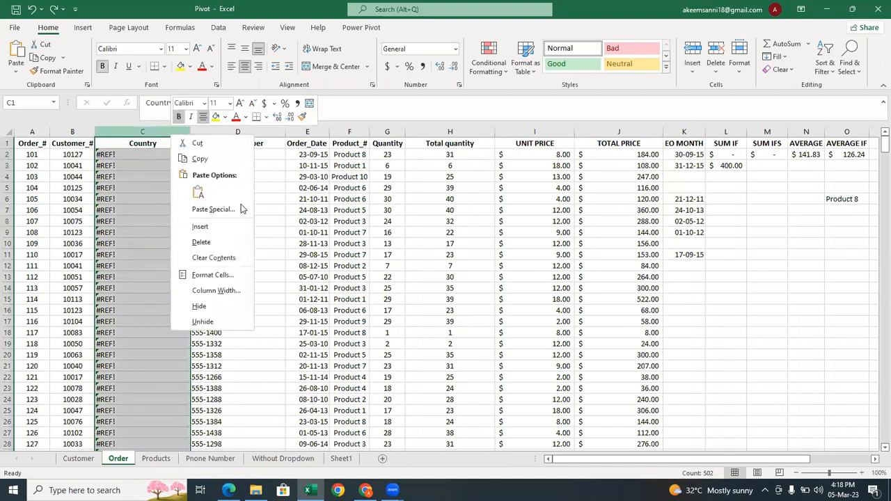
{"action": "left_click", "coordinate": [201, 243]}
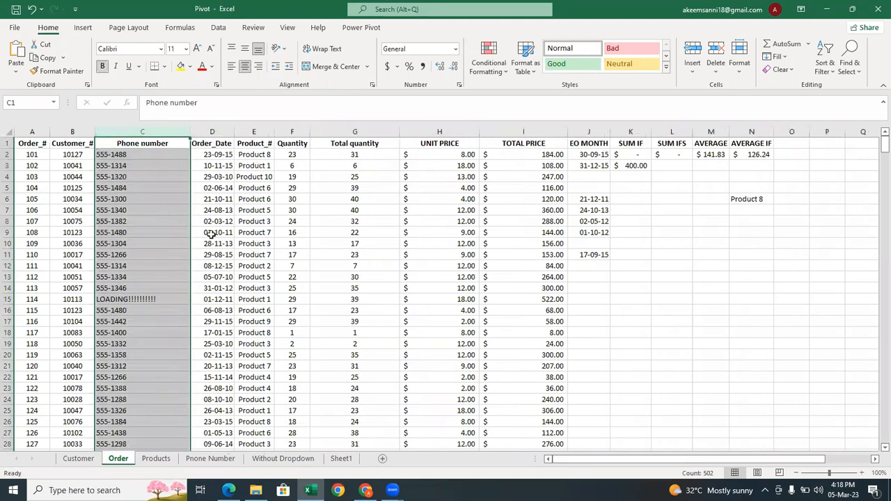
Delete the Phone number and Total quantity columns from the Order sheet.
{"action": "right_click", "coordinate": [161, 133]}
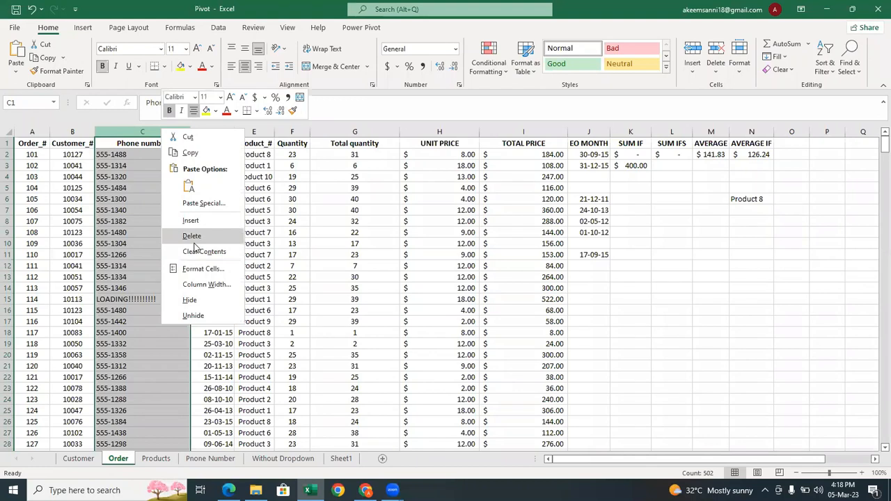
{"action": "left_click", "coordinate": [195, 241]}
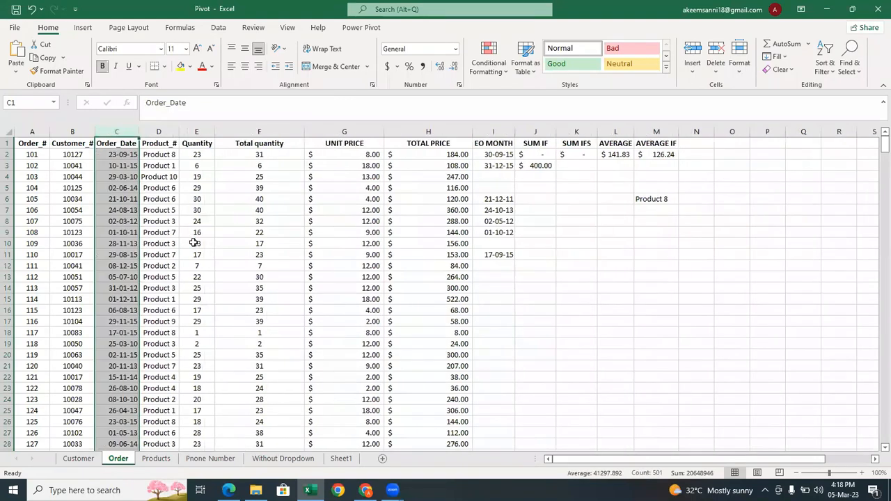
{"action": "left_click", "coordinate": [265, 131]}
{"action": "right_click", "coordinate": [267, 132]}
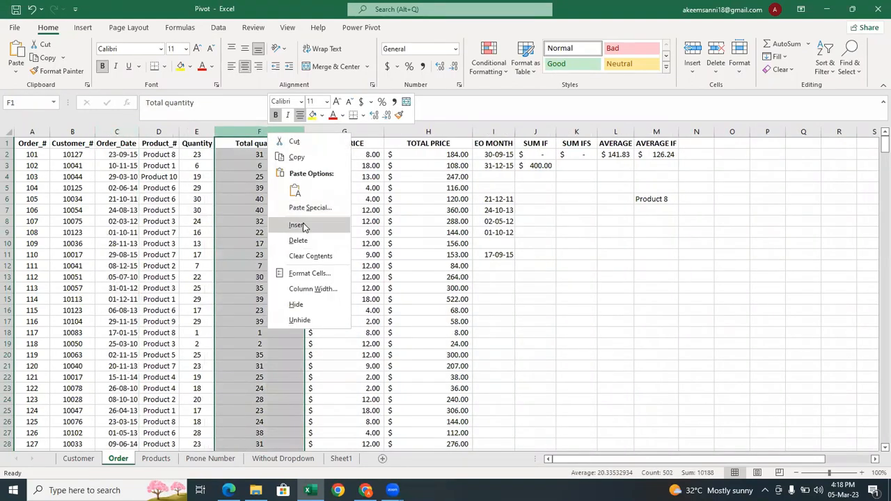
{"action": "left_click", "coordinate": [301, 240]}
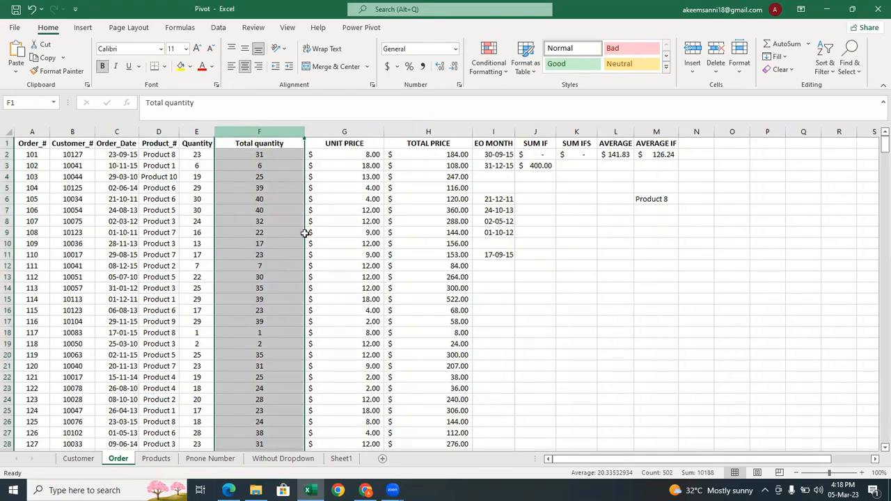
Delete the UNIT PRICE and TOTAL PRICE columns from the Order sheet.
{"action": "right_click", "coordinate": [262, 133]}
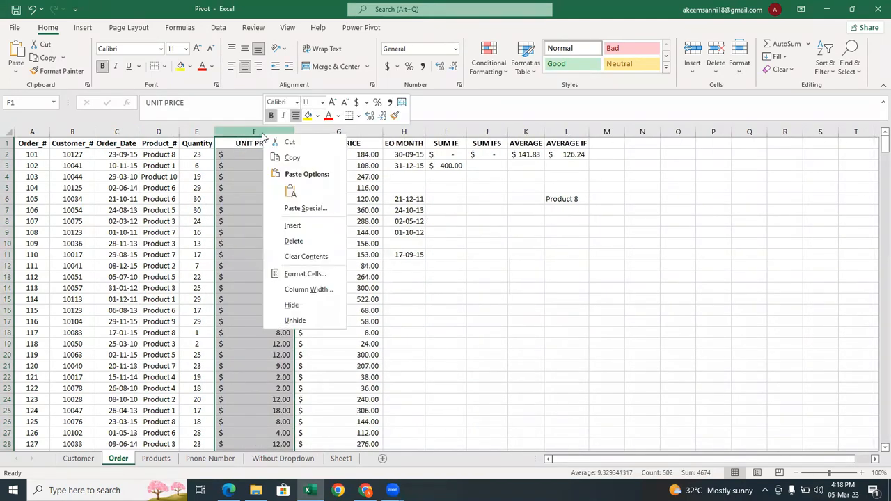
{"action": "left_click", "coordinate": [305, 241]}
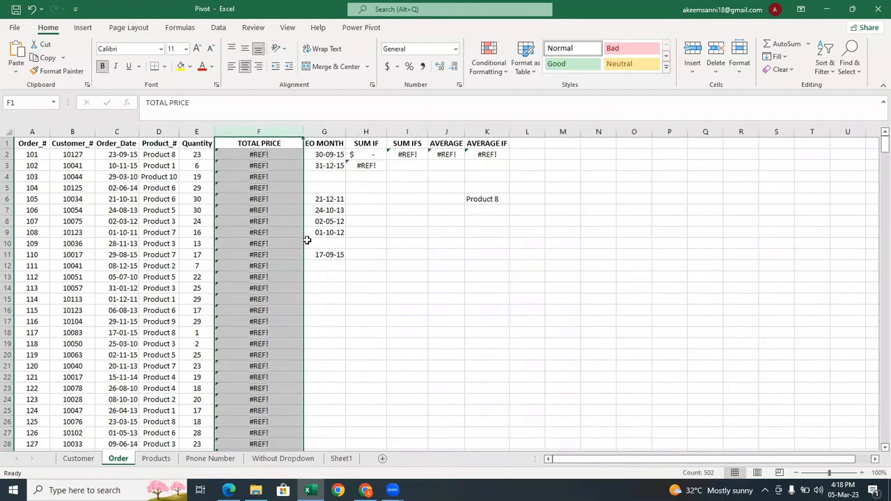
{"action": "right_click", "coordinate": [271, 132]}
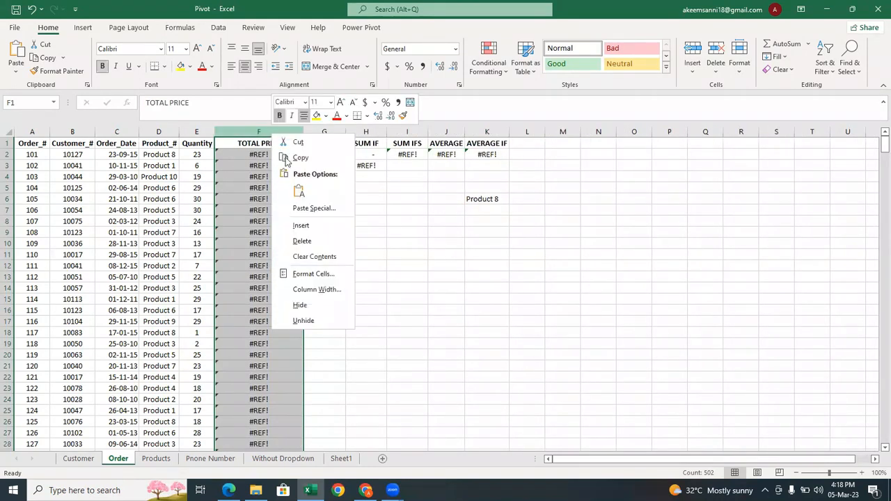
{"action": "left_click", "coordinate": [315, 241]}
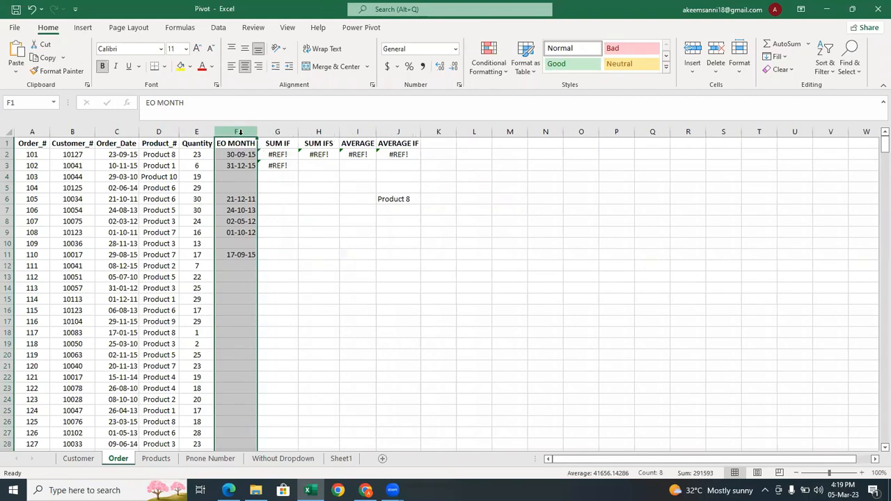
Clear the contents of F1:K11 on the Order sheet, covering the EO MONTH through AVERAGE IF entries.
{"action": "left_click_drag", "start_coordinate": [236, 144], "coordinate": [441, 252]}
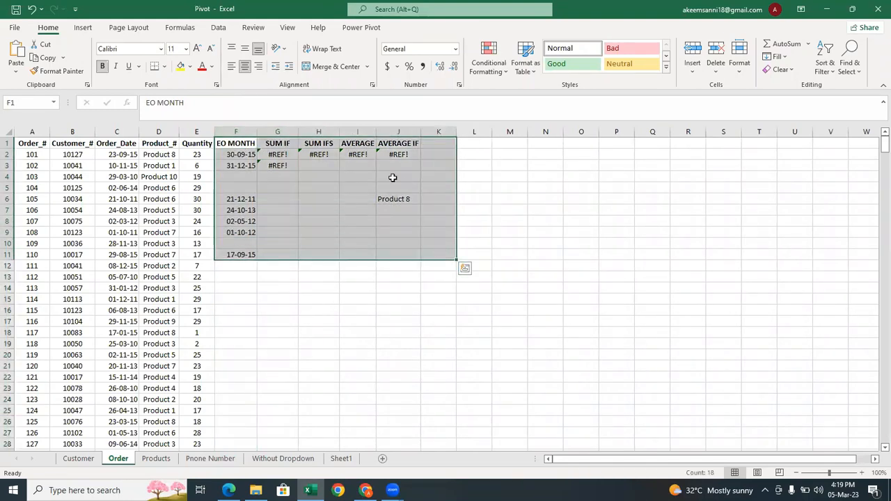
{"action": "right_click", "coordinate": [392, 178]}
{"action": "left_click", "coordinate": [458, 311]}
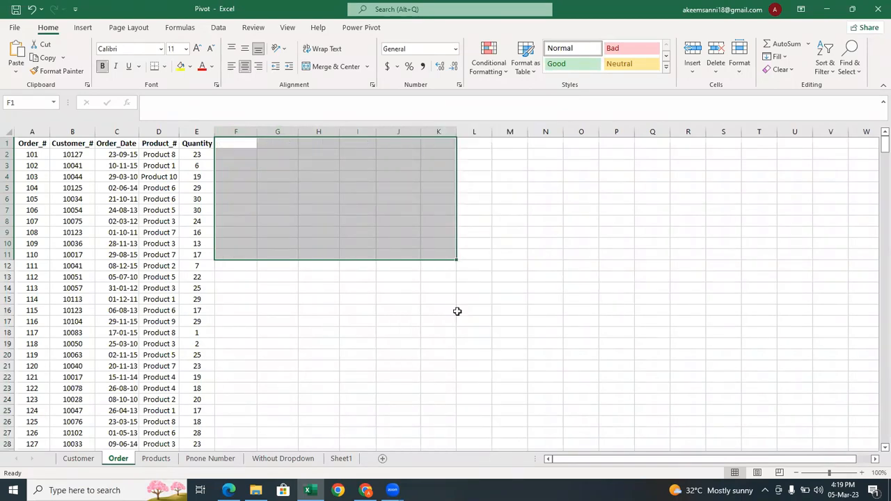
{"action": "left_click", "coordinate": [361, 290]}
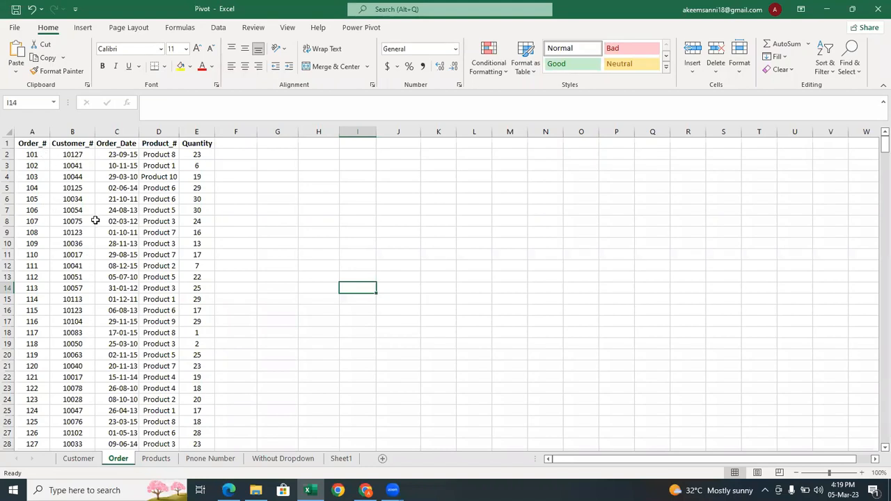
Compare the Order sheet's Customer_# column with the customer records on the Customer sheet, also checking the order date and product columns.
{"action": "left_click", "coordinate": [73, 156]}
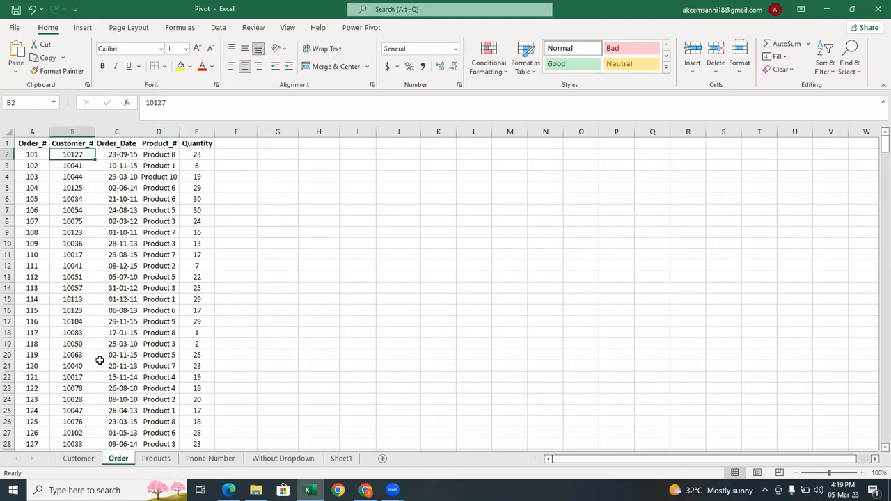
{"action": "left_click", "coordinate": [83, 458]}
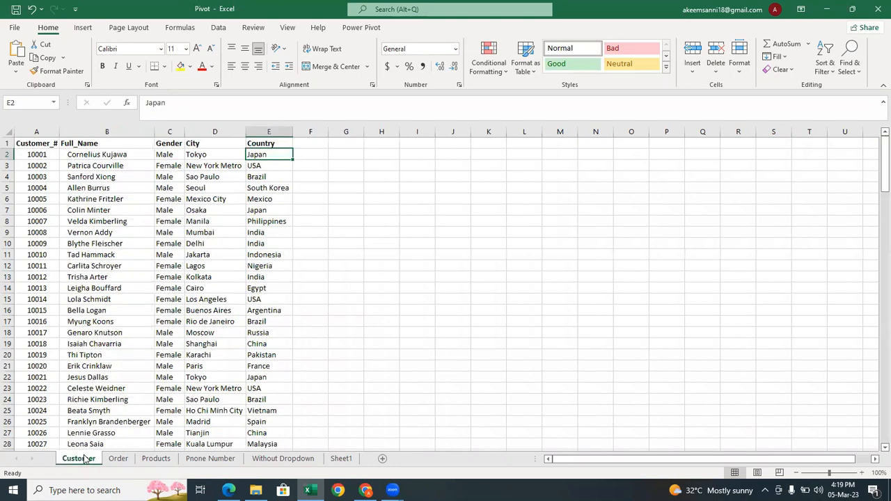
{"action": "left_click", "coordinate": [118, 458]}
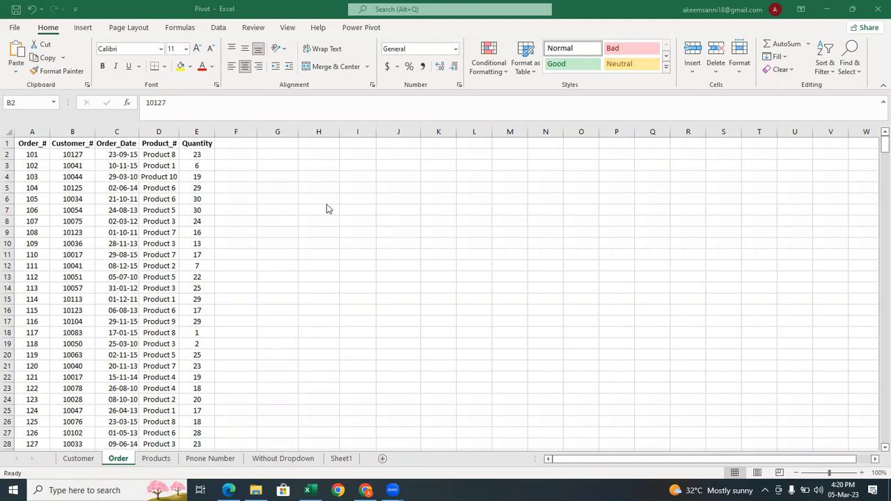
{"action": "left_click", "coordinate": [184, 170]}
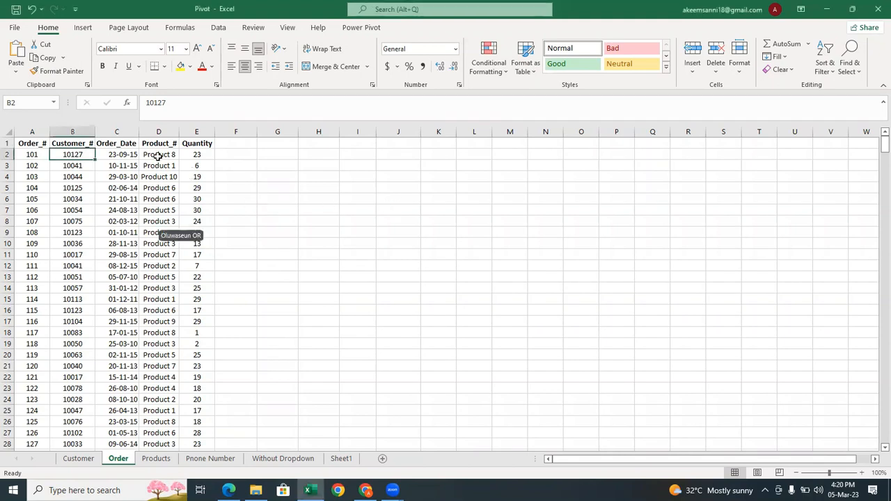
{"action": "left_click", "coordinate": [158, 155]}
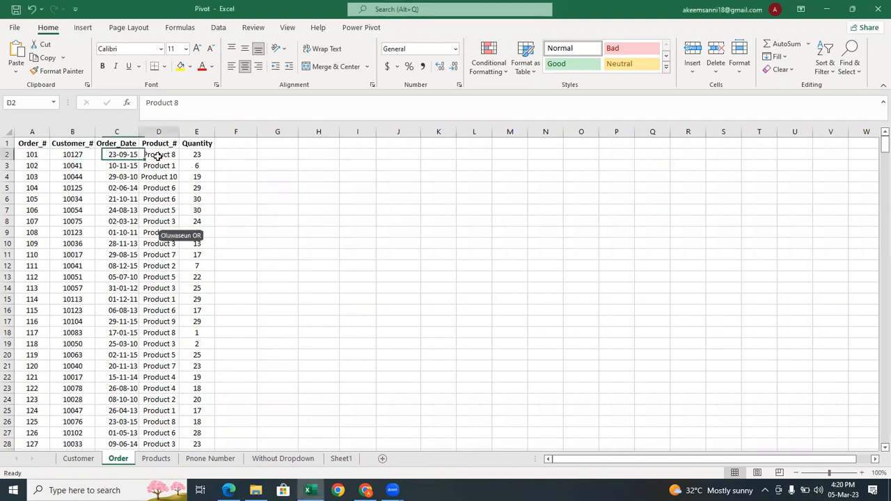
{"action": "left_click", "coordinate": [104, 156]}
{"action": "left_click", "coordinate": [77, 155]}
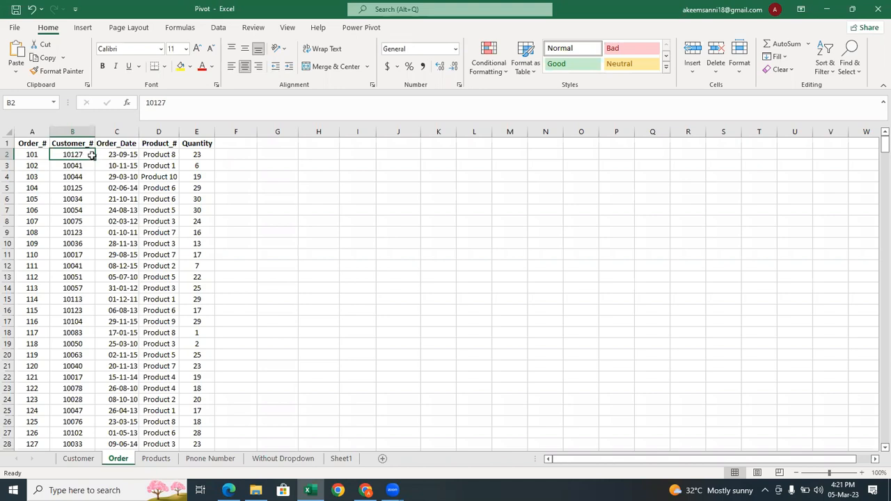
{"action": "left_click", "coordinate": [79, 458]}
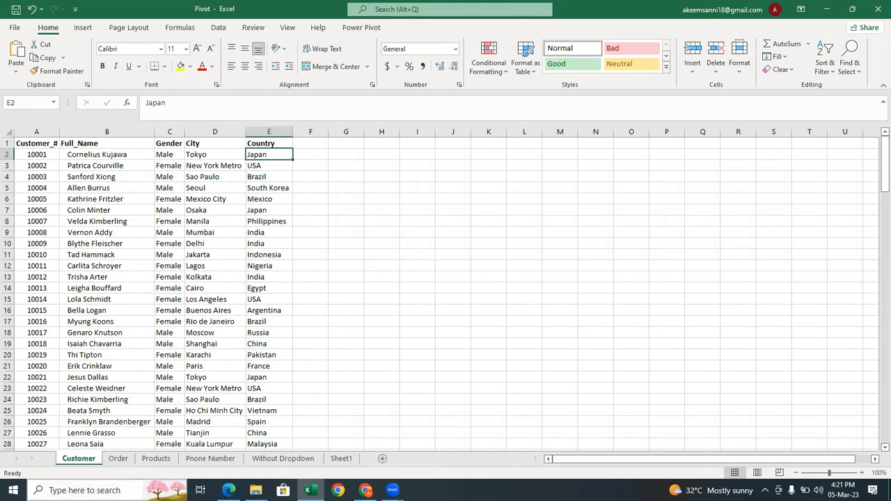
{"action": "left_click", "coordinate": [117, 458]}
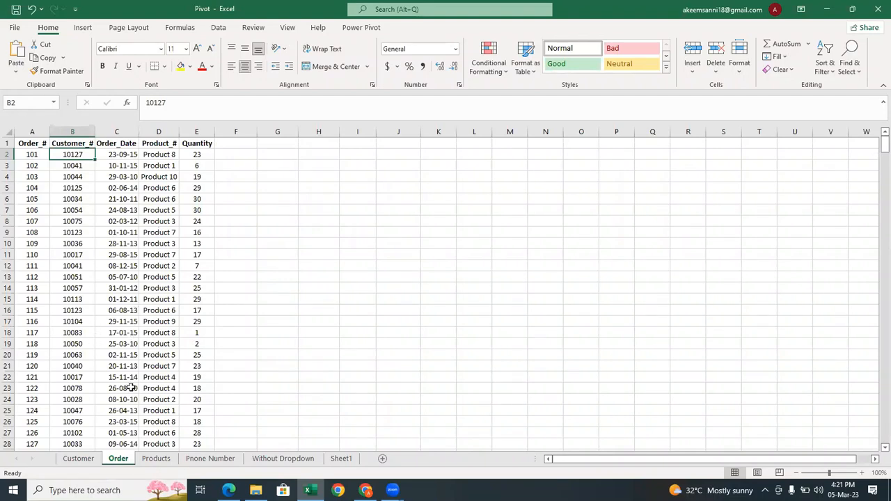
{"action": "left_click", "coordinate": [79, 459]}
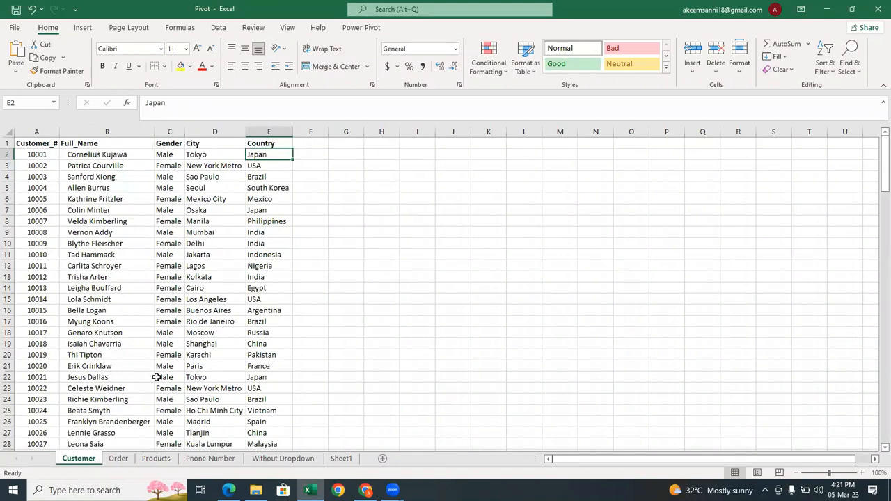
{"action": "left_click", "coordinate": [118, 459]}
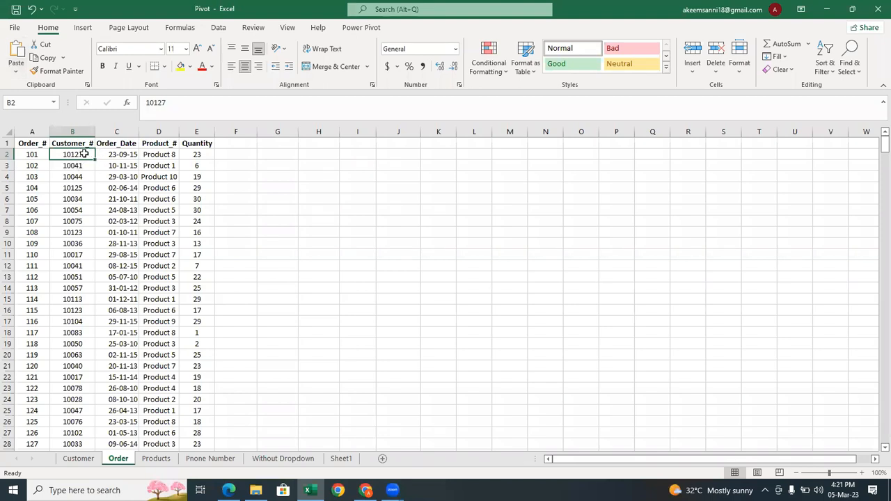
{"action": "left_click", "coordinate": [94, 463]}
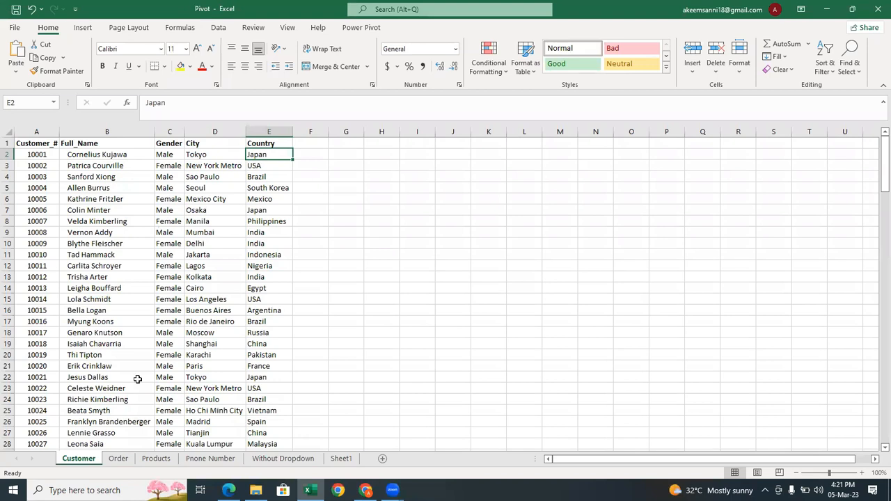
{"action": "left_click", "coordinate": [118, 459]}
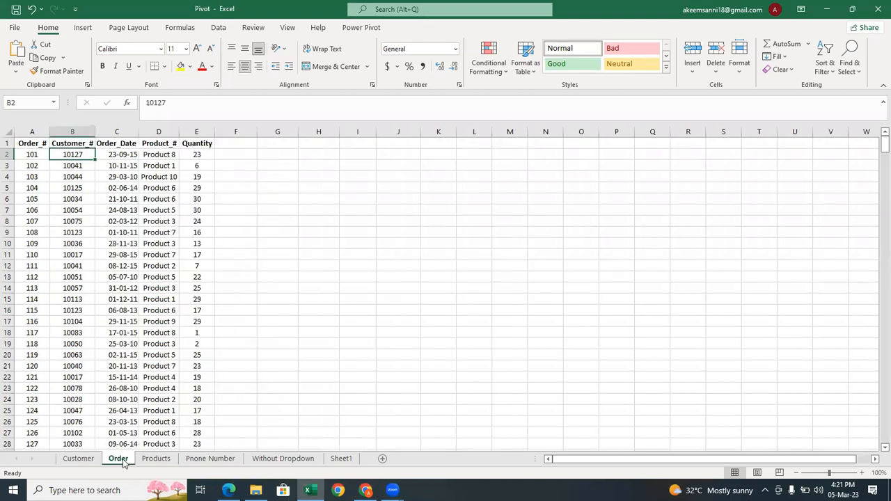
Review the first order's Quantity and Product_# cells and the empty cells F2 and G2 beside them.
{"action": "left_click", "coordinate": [201, 154]}
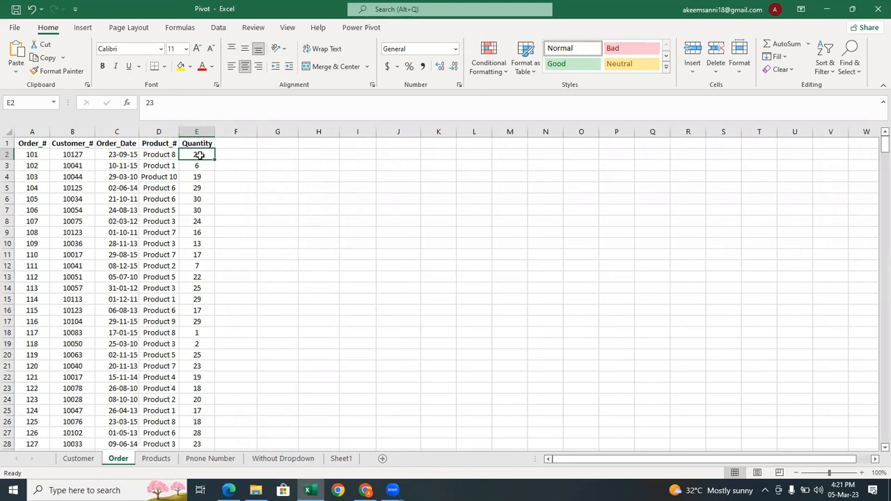
{"action": "left_click", "coordinate": [240, 151]}
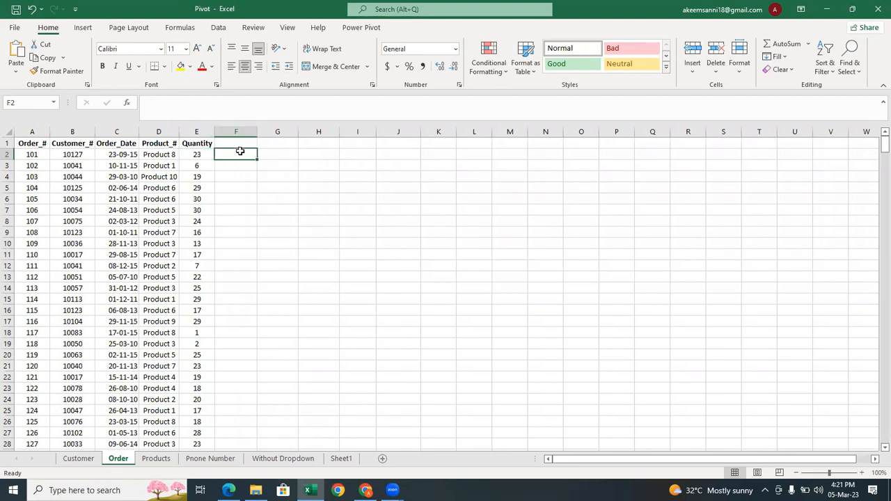
{"action": "left_click", "coordinate": [277, 155]}
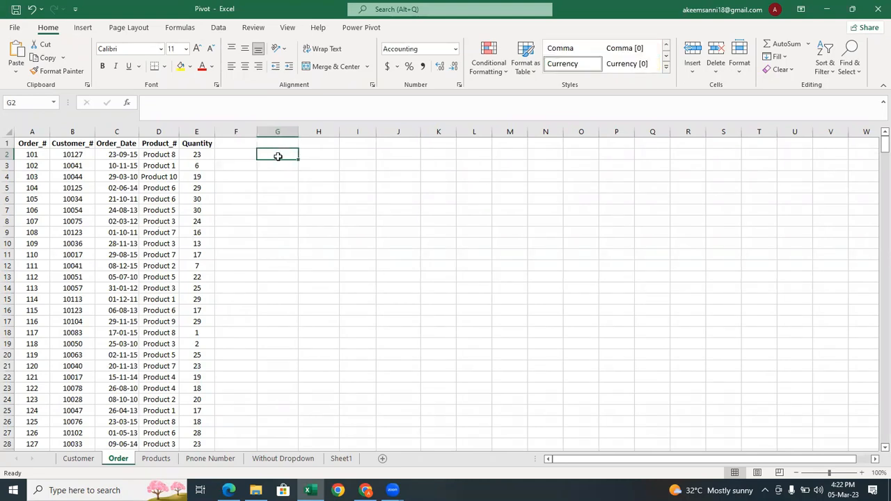
{"action": "left_click", "coordinate": [250, 158]}
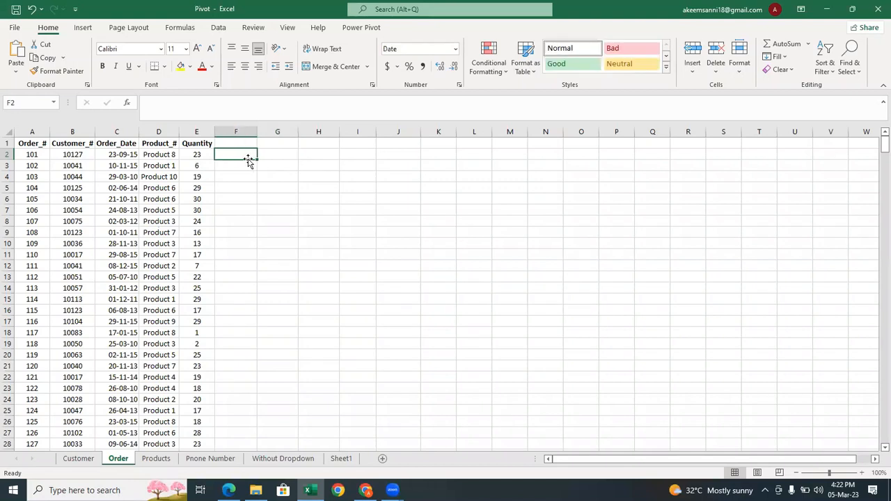
{"action": "left_click", "coordinate": [279, 156]}
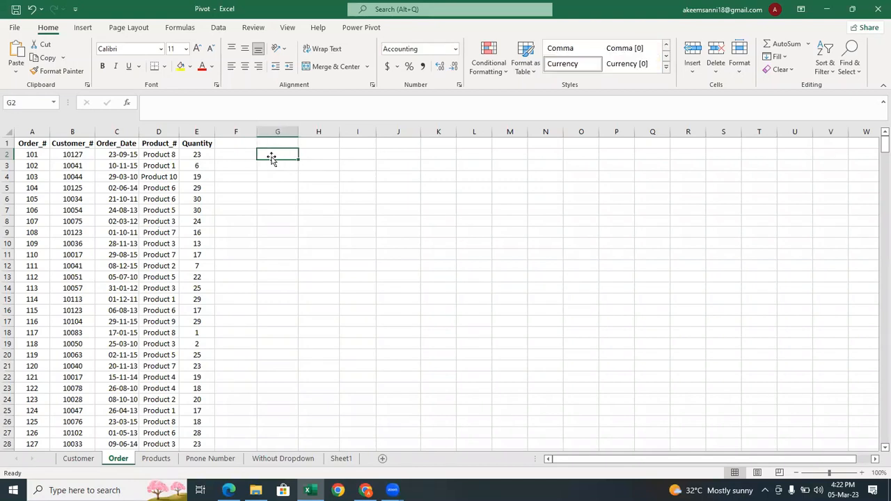
{"action": "left_click", "coordinate": [167, 156]}
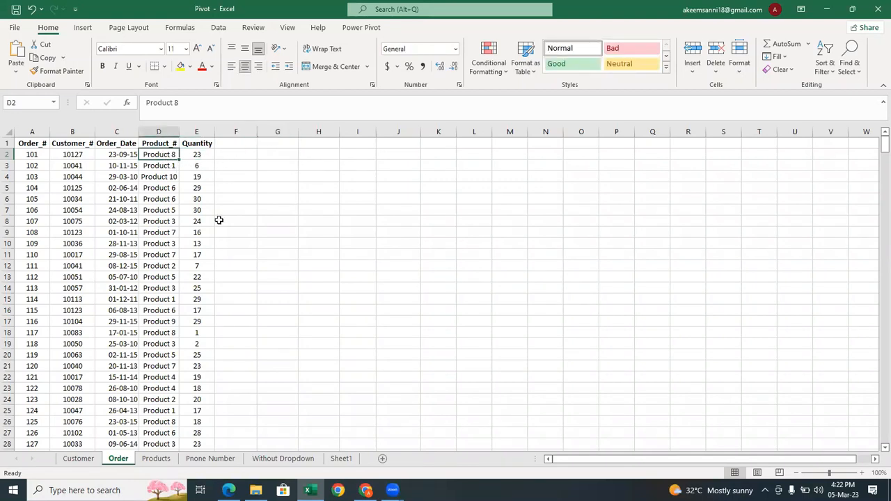
Examine the Product_# and Unit_Price columns on the Products sheet, and return to cell F2 of the Order sheet.
{"action": "left_click", "coordinate": [168, 459]}
{"action": "left_click", "coordinate": [220, 317]}
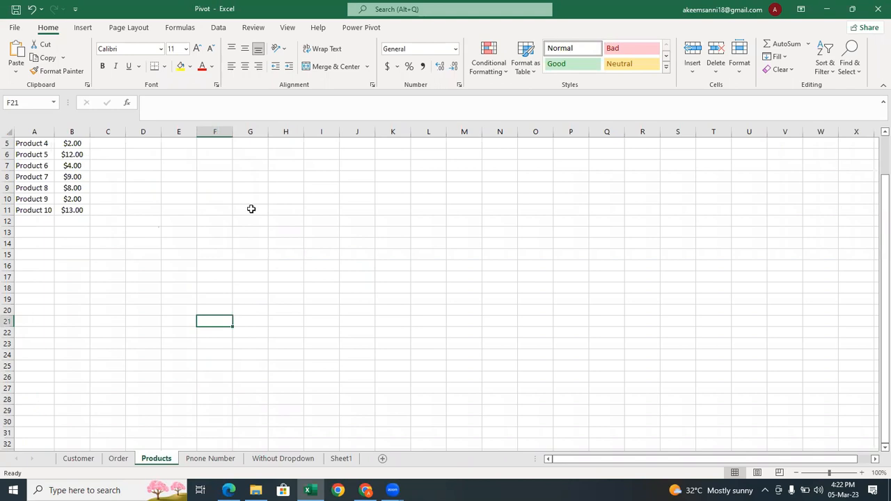
{"action": "left_click_drag", "start_coordinate": [879, 283], "coordinate": [873, 215]}
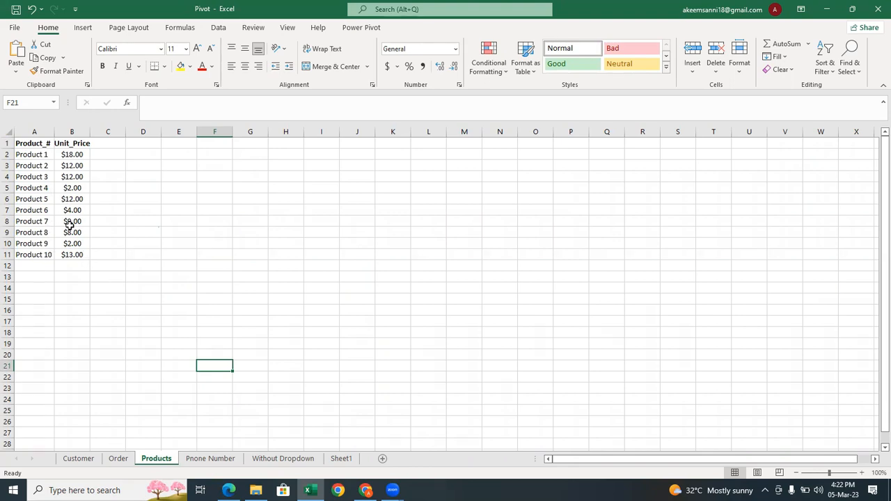
{"action": "left_click", "coordinate": [45, 156]}
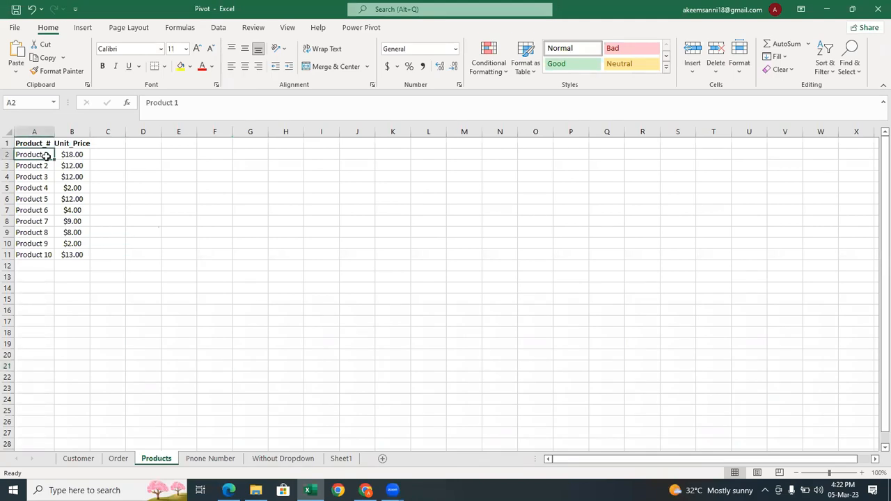
{"action": "left_click", "coordinate": [81, 155]}
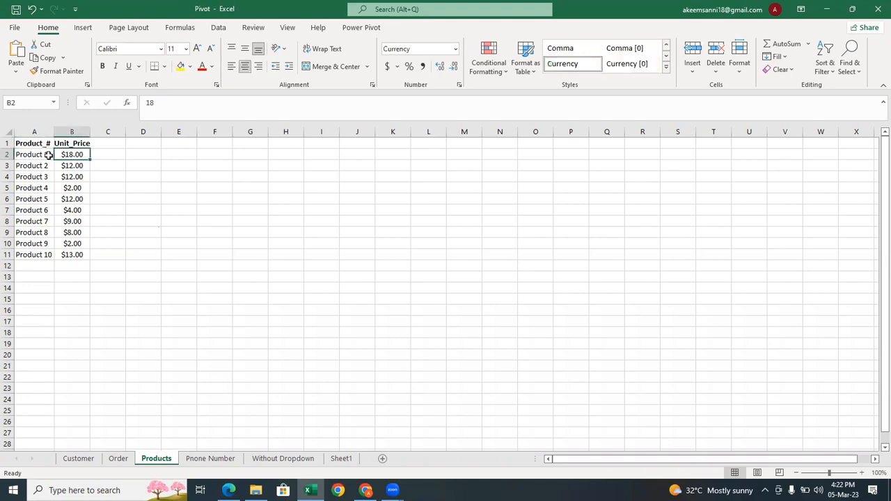
{"action": "left_click", "coordinate": [47, 154]}
{"action": "left_click", "coordinate": [77, 156]}
{"action": "left_click", "coordinate": [119, 459]}
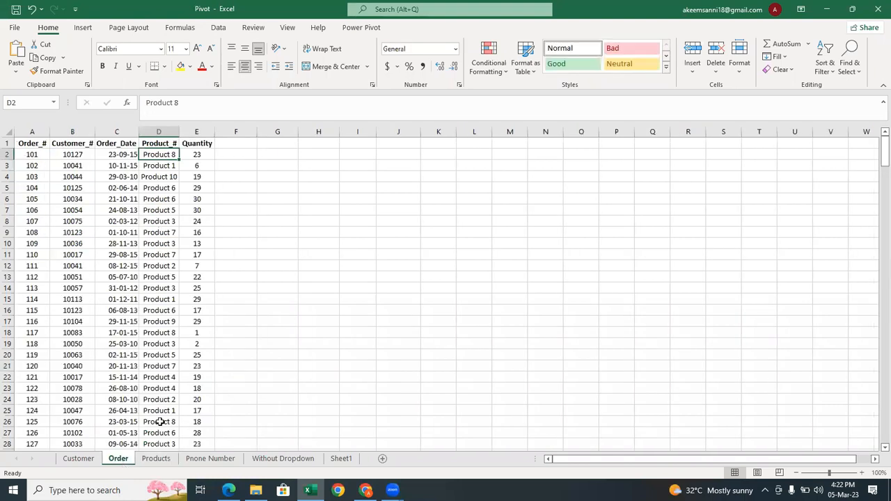
{"action": "left_click", "coordinate": [240, 152]}
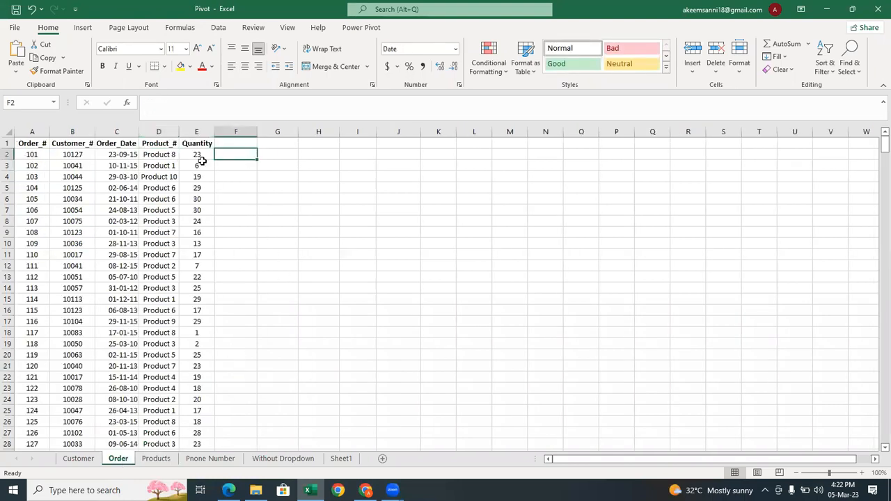
Review the empty cells beside Quantity on the Order sheet, and examine the customer numbers and phone numbers on the phone number sheet.
{"action": "left_click", "coordinate": [211, 157]}
{"action": "left_click", "coordinate": [274, 159]}
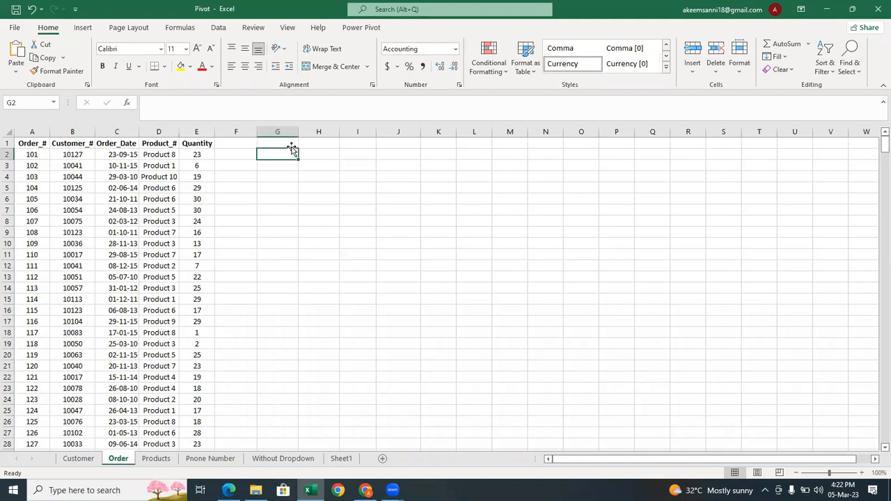
{"action": "left_click", "coordinate": [285, 141]}
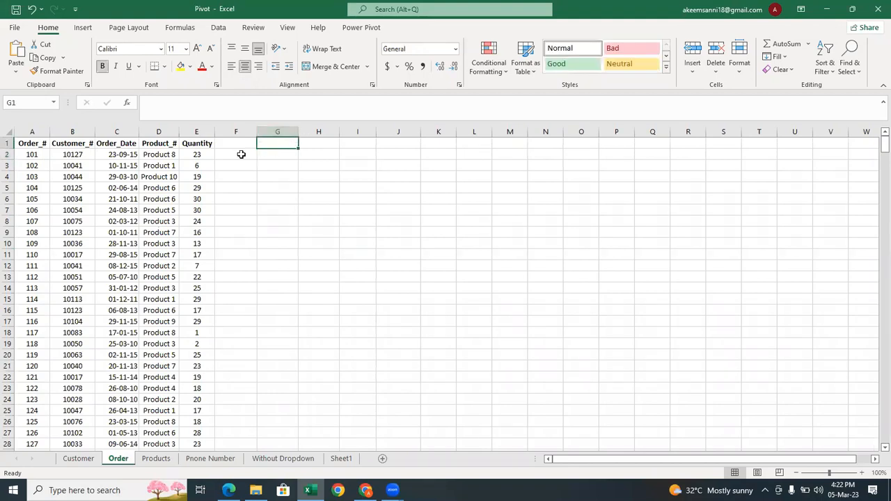
{"action": "left_click", "coordinate": [241, 154]}
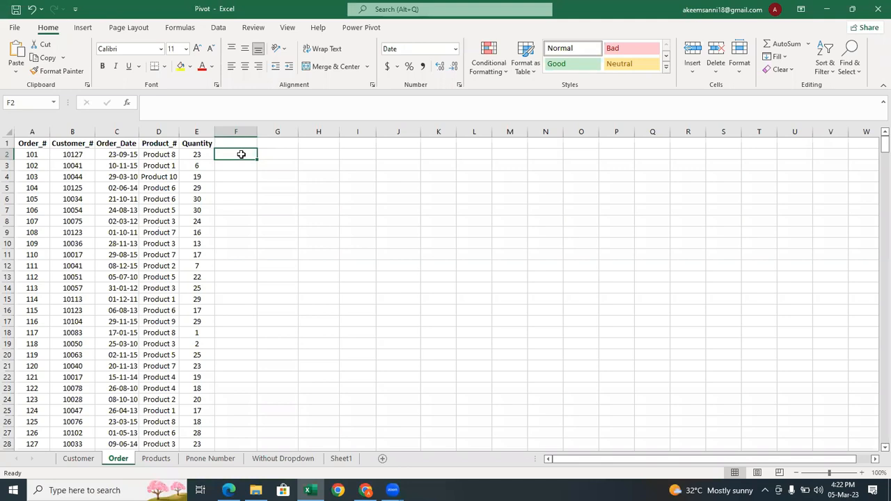
{"action": "left_click", "coordinate": [268, 158]}
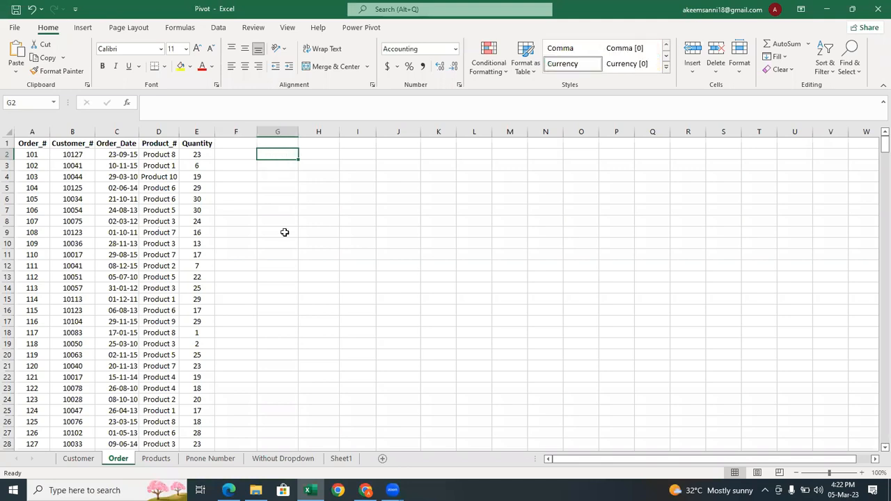
{"action": "left_click", "coordinate": [221, 458]}
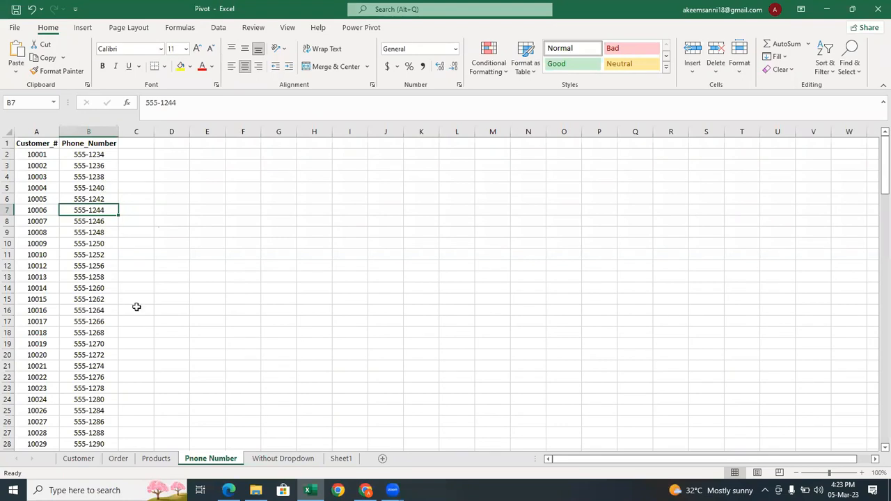
{"action": "left_click", "coordinate": [117, 458]}
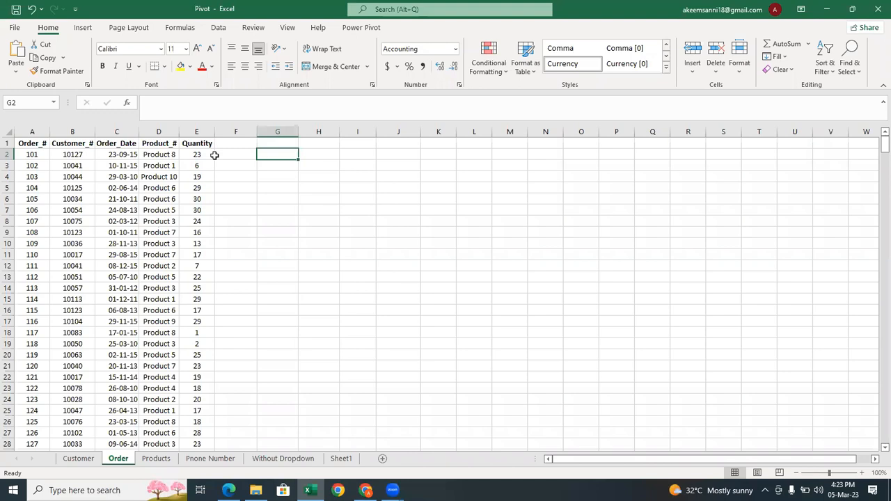
Insert a blank column before Order_Date on the Order sheet.
{"action": "left_click", "coordinate": [127, 130]}
{"action": "right_click", "coordinate": [126, 131]}
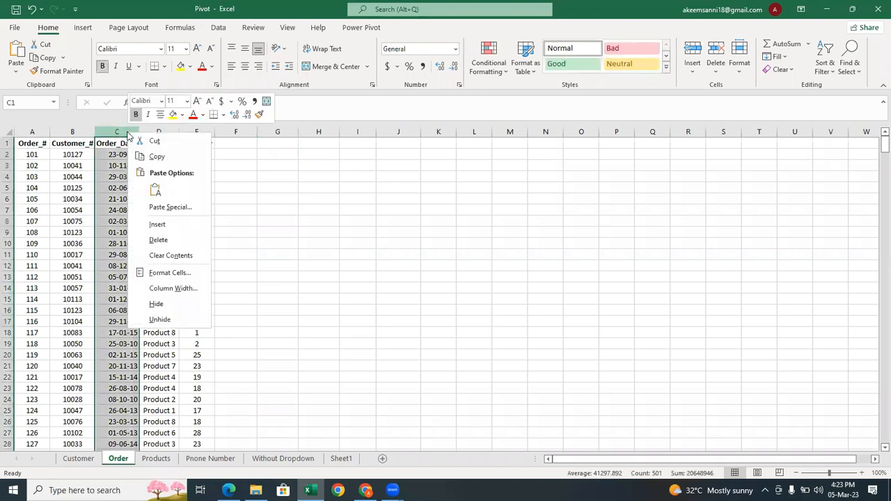
{"action": "left_click", "coordinate": [277, 218]}
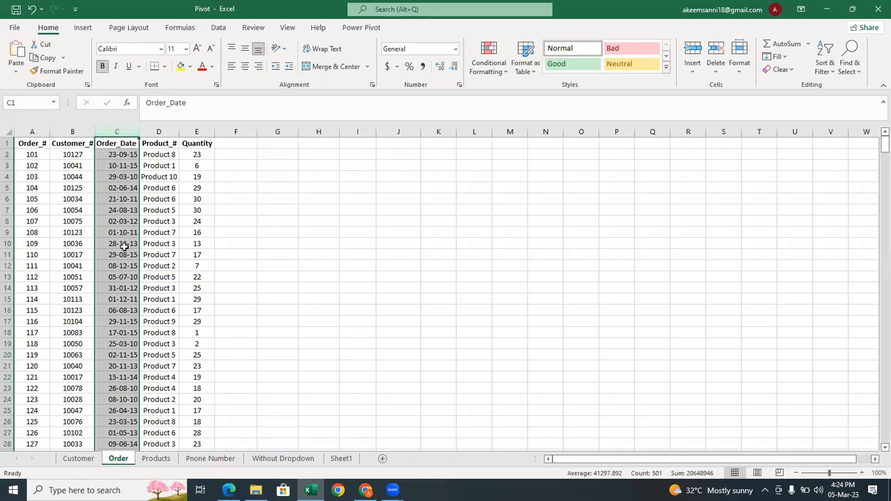
{"action": "right_click", "coordinate": [120, 135]}
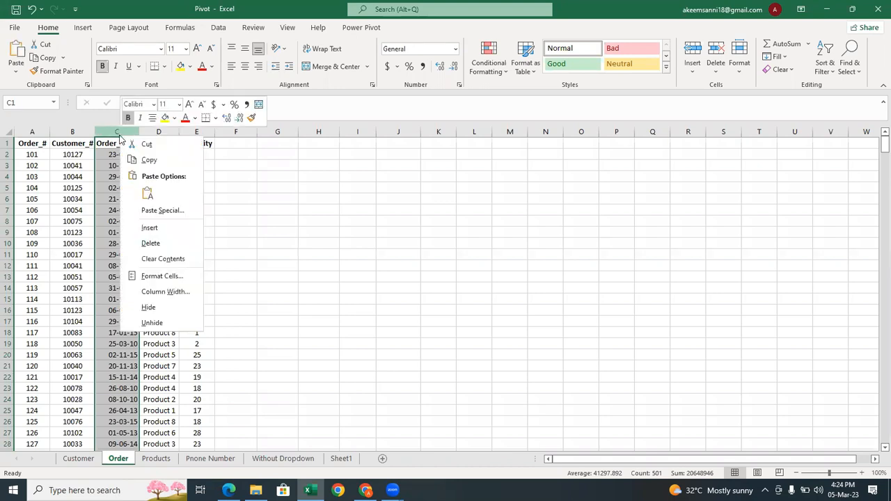
{"action": "left_click", "coordinate": [188, 232]}
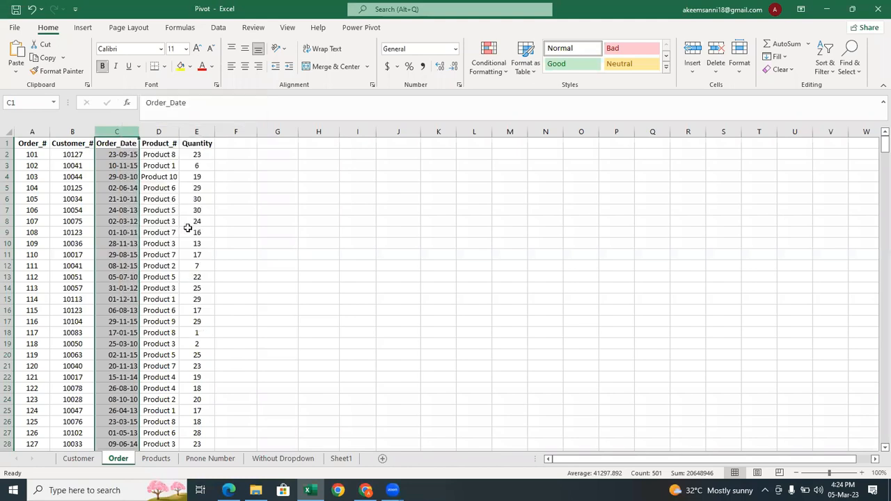
Enter the header "Customers Name" in cell C1 of the inserted column.
{"action": "left_click", "coordinate": [116, 144]}
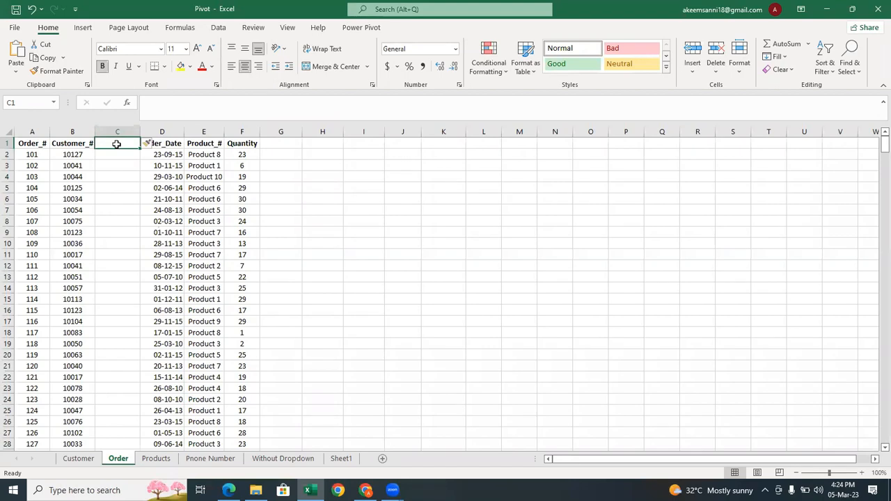
{"action": "type", "text": "Cu"}
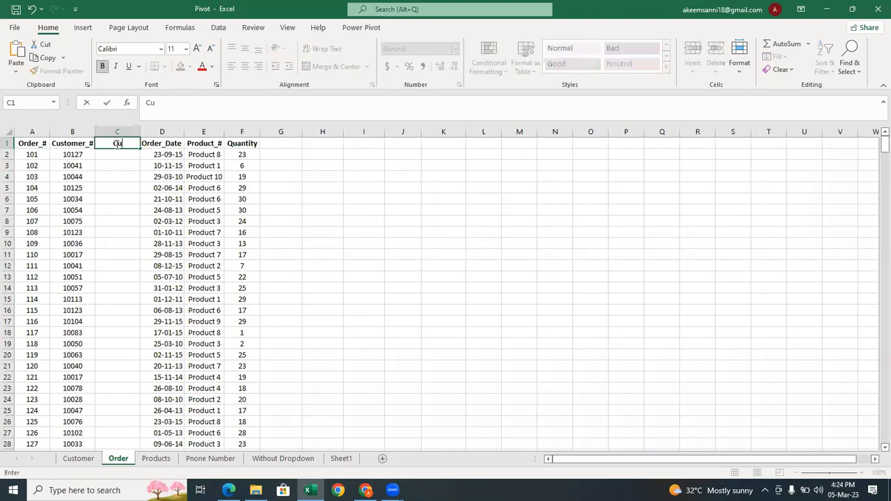
{"action": "type", "text": "stomers Name"}
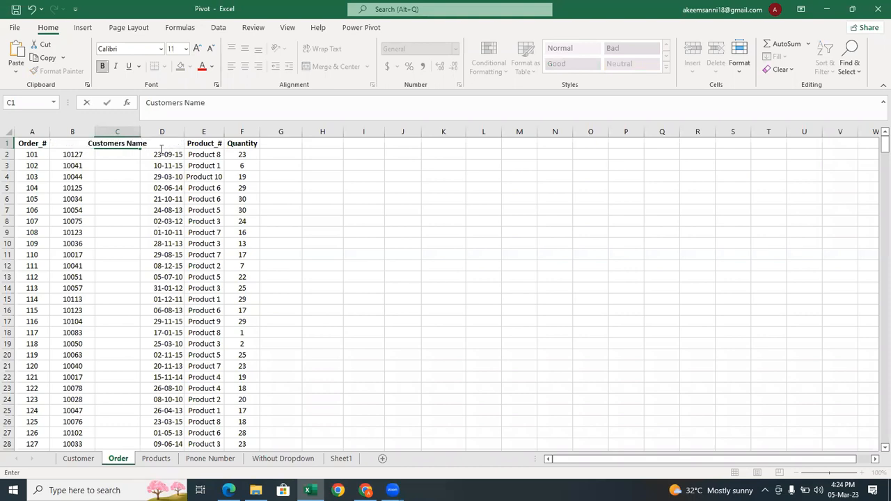
{"action": "left_click", "coordinate": [118, 162]}
Correct the header in C1 to "Customer Name" and fit column C's width to it.
{"action": "left_click", "coordinate": [123, 144]}
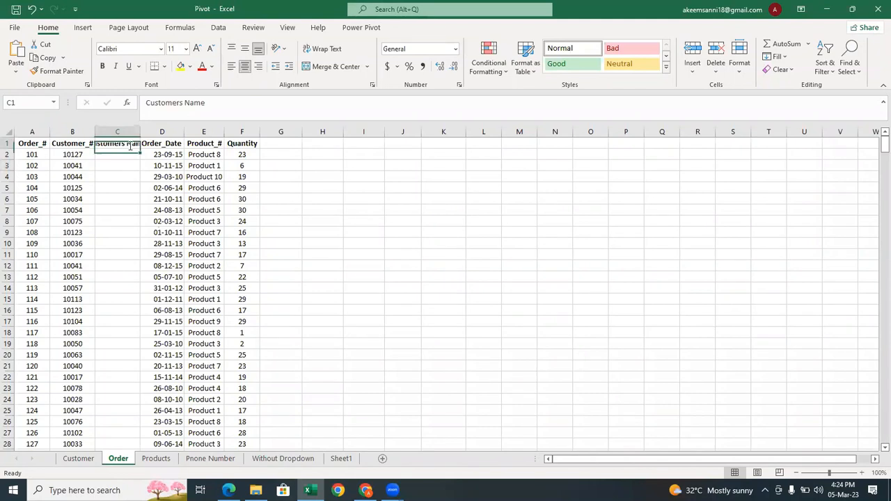
{"action": "double_click", "coordinate": [122, 144]}
{"action": "left_click", "coordinate": [125, 145]}
{"action": "left_click_drag", "start_coordinate": [127, 145], "coordinate": [124, 145]}
{"action": "left_click", "coordinate": [126, 144]}
{"action": "key", "text": "BackSpace"}
{"action": "left_click", "coordinate": [128, 163]}
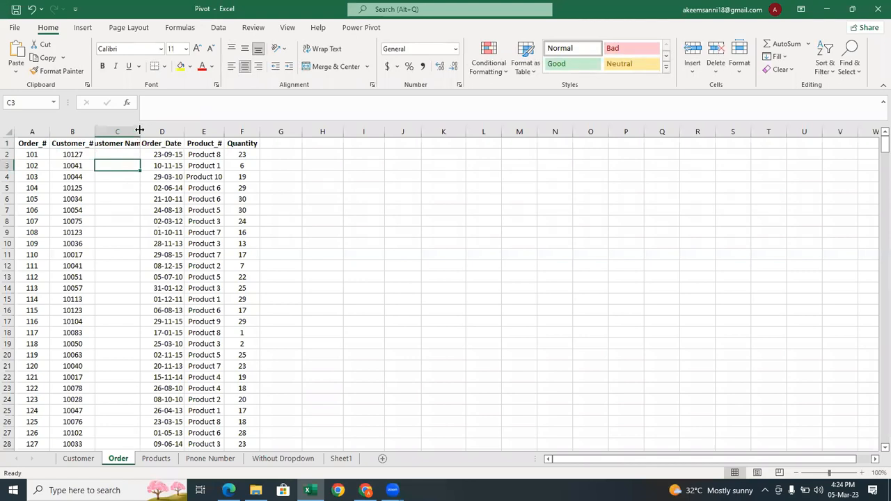
{"action": "double_click", "coordinate": [138, 135]}
{"action": "left_click", "coordinate": [132, 151]}
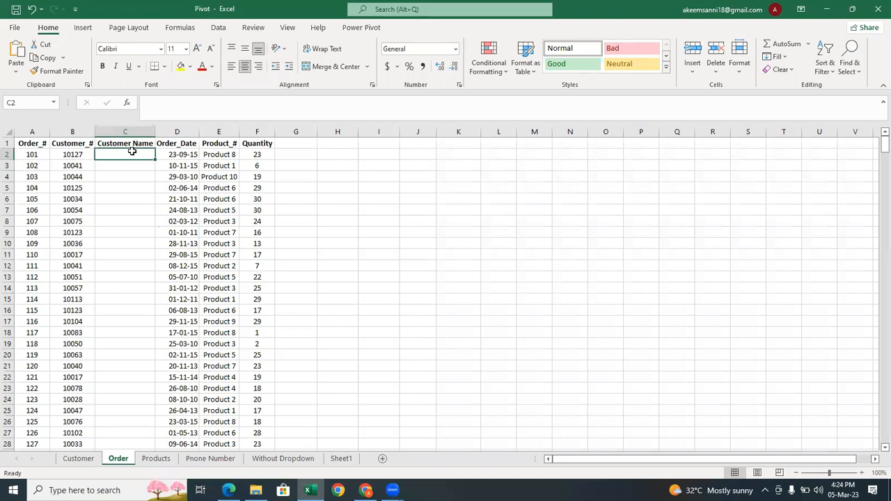
Compare the first order's Customer_# on the Order sheet with the Customer_# column on the Customer sheet.
{"action": "left_click", "coordinate": [67, 151]}
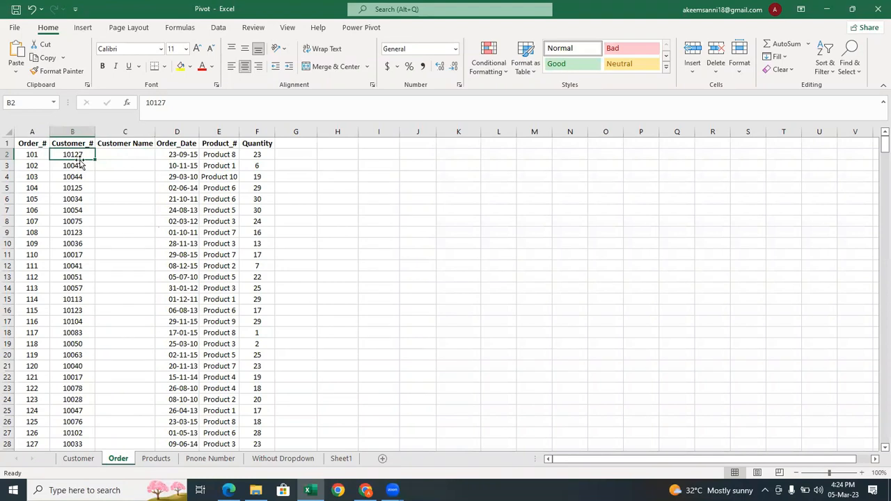
{"action": "left_click", "coordinate": [78, 459]}
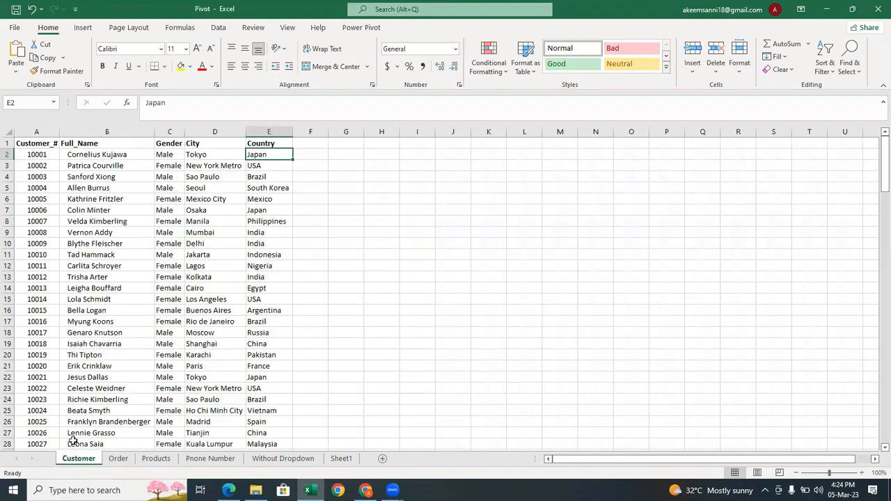
{"action": "left_click", "coordinate": [34, 154]}
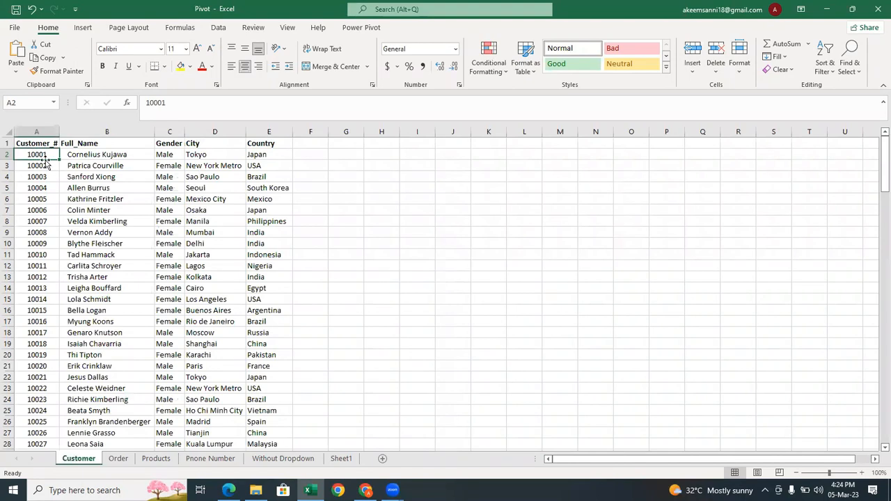
{"action": "left_click", "coordinate": [120, 461]}
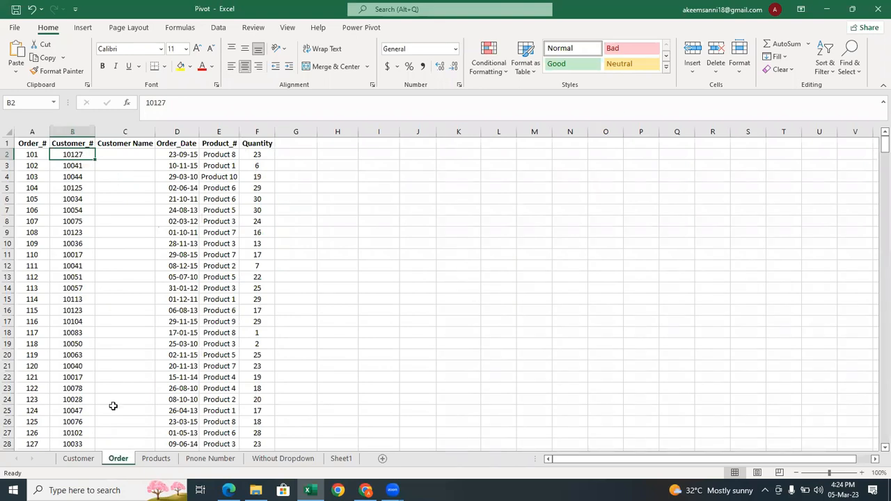
{"action": "left_click", "coordinate": [80, 461]}
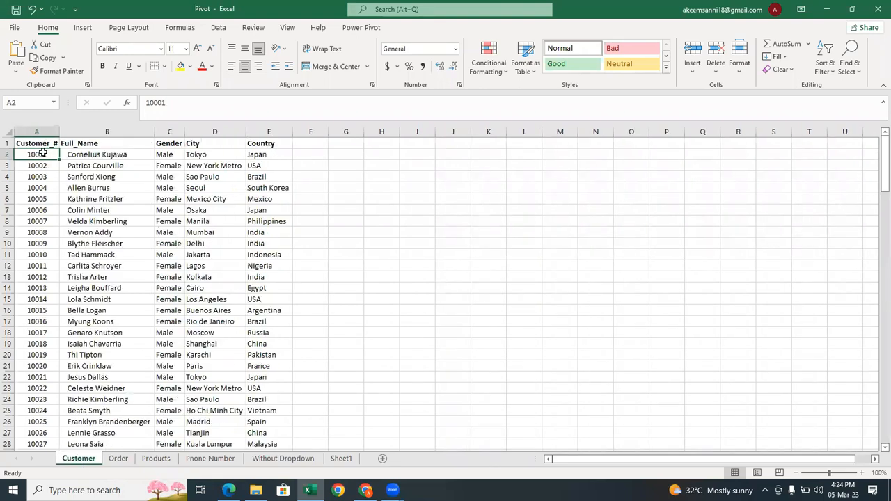
{"action": "left_click", "coordinate": [127, 461]}
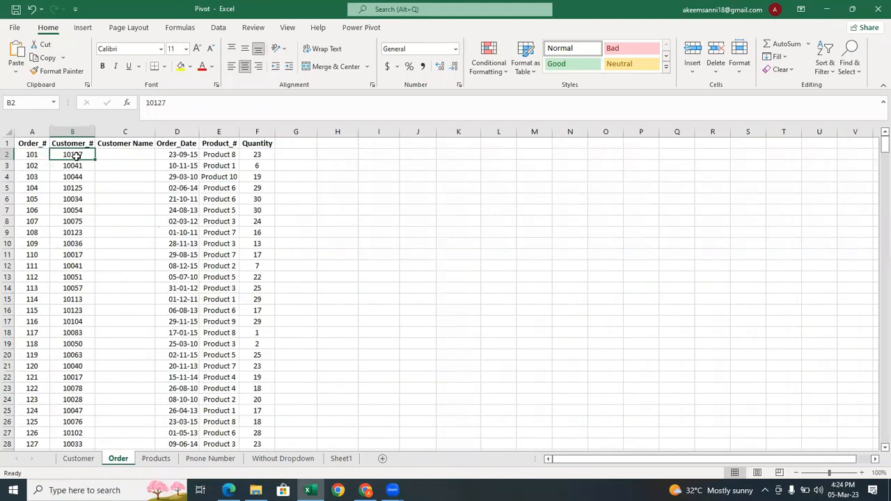
{"action": "left_click", "coordinate": [79, 460]}
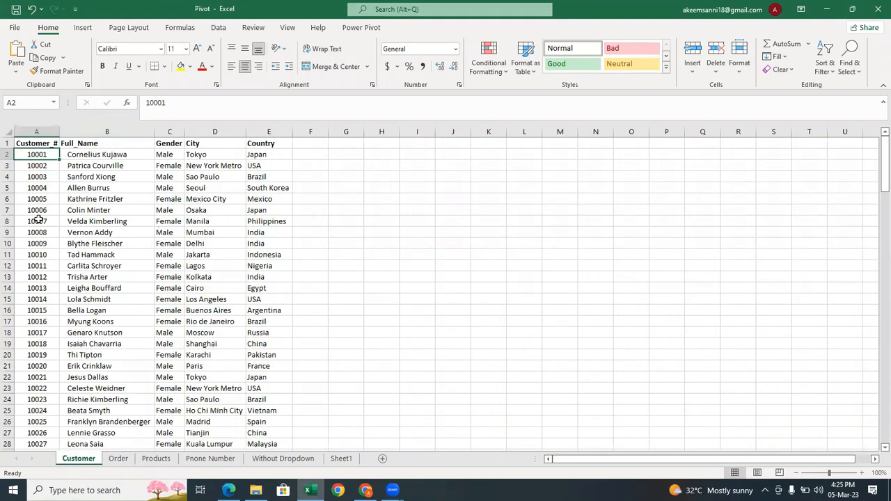
{"action": "left_click", "coordinate": [119, 459]}
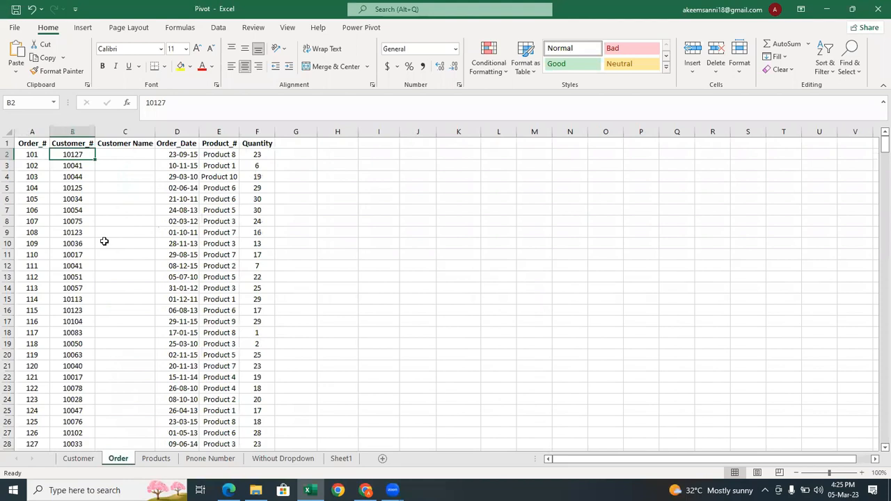
Begin a VLOOKUP formula in cell C2 of the Order sheet with B2 as the lookup value.
{"action": "left_click", "coordinate": [116, 147]}
{"action": "left_click", "coordinate": [117, 155]}
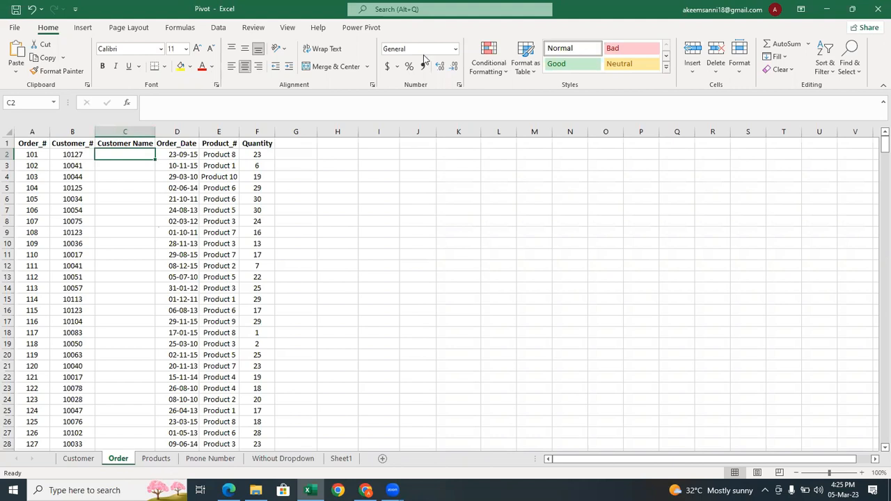
{"action": "type", "text": "=vloo"}
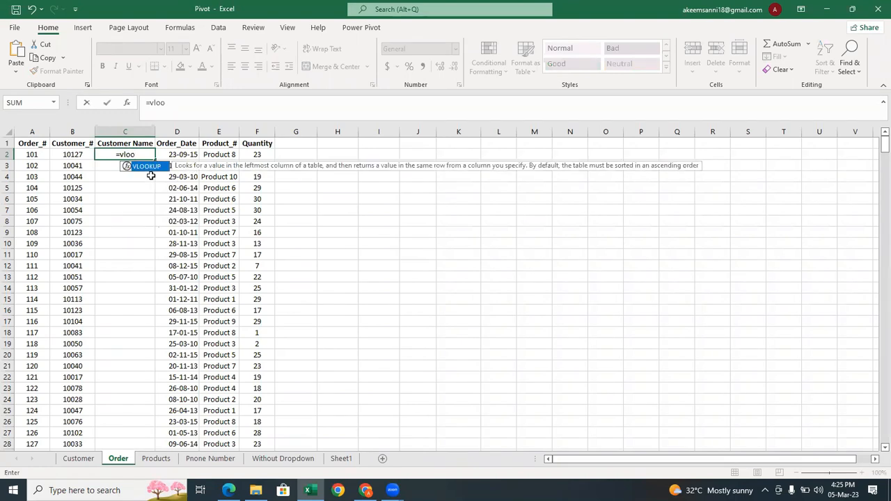
{"action": "key", "text": "Tab"}
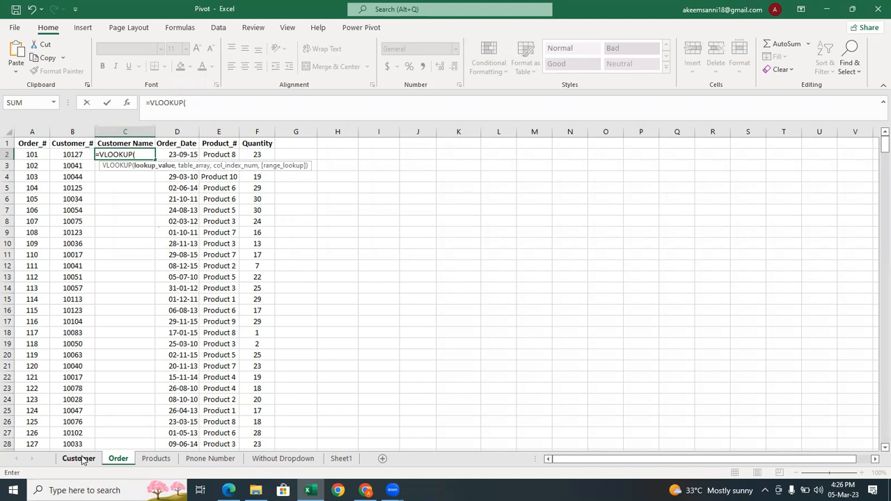
{"action": "left_click", "coordinate": [75, 155]}
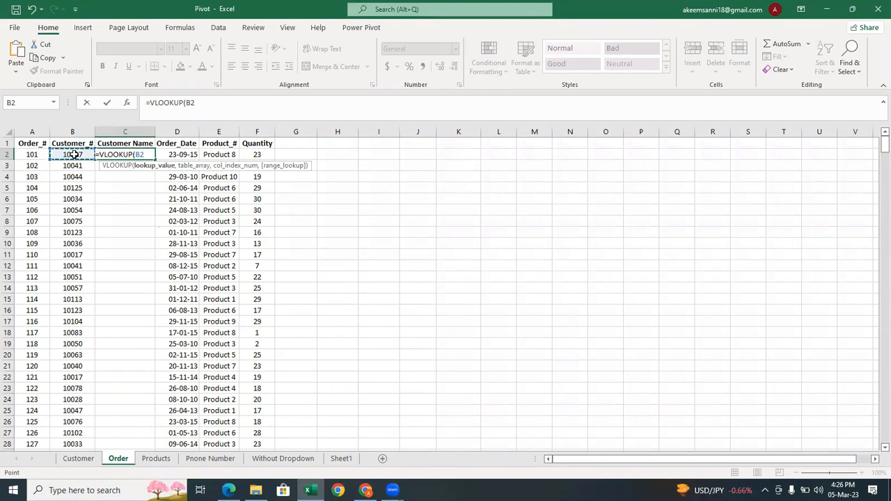
{"action": "type", "text": ","}
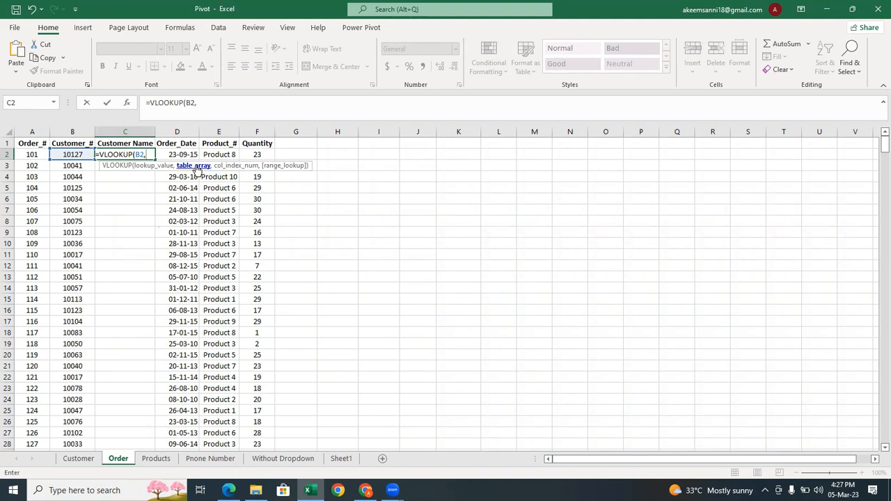
Set the VLOOKUP table array to columns A:B of the Customer sheet, covering Customer_# and Full_Name.
{"action": "left_click", "coordinate": [79, 460]}
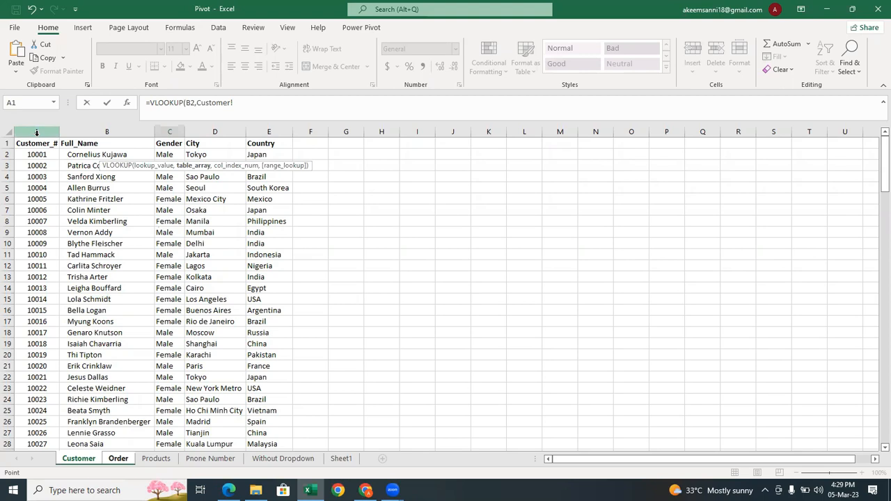
{"action": "left_click", "coordinate": [342, 83]}
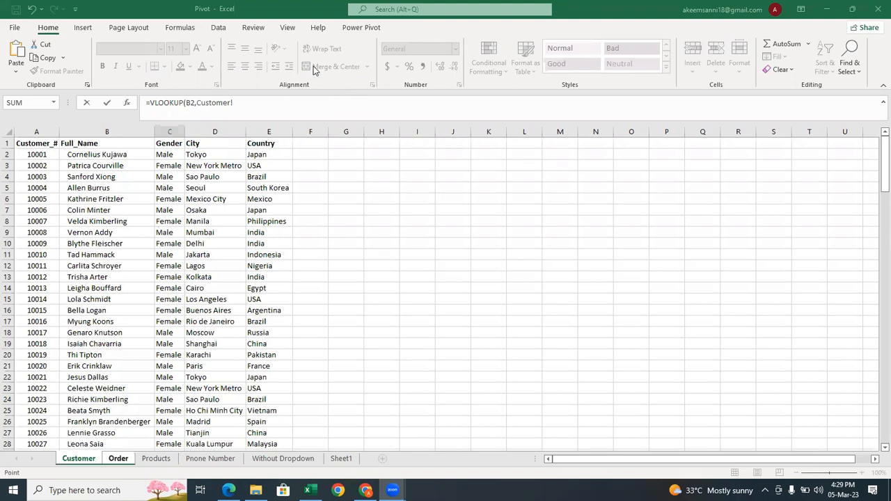
{"action": "left_click", "coordinate": [39, 131]}
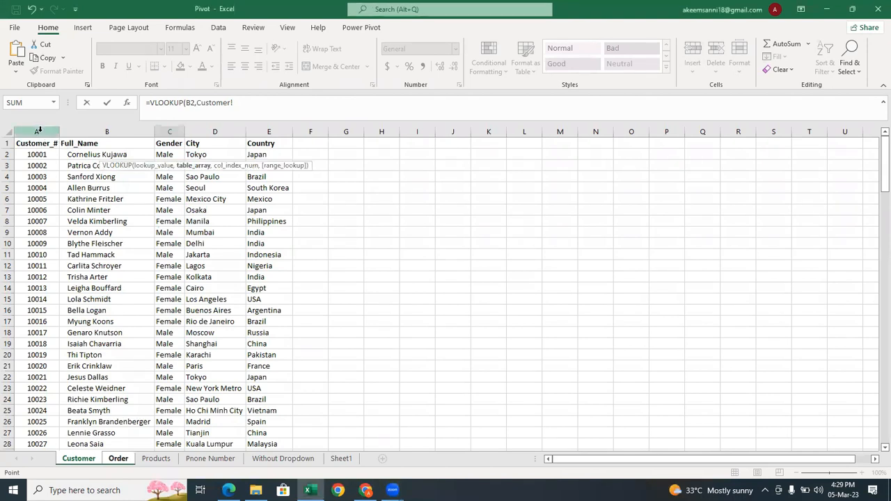
{"action": "left_click", "coordinate": [40, 130]}
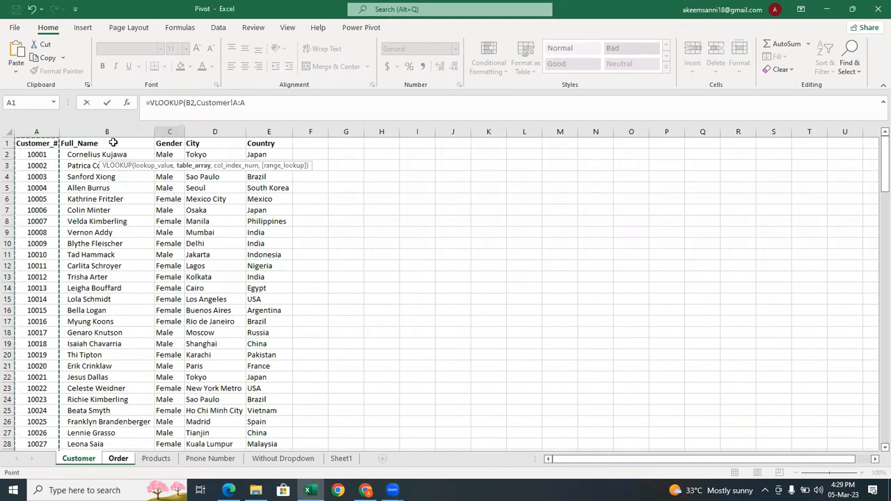
{"action": "left_click", "coordinate": [122, 133], "text": "shift"}
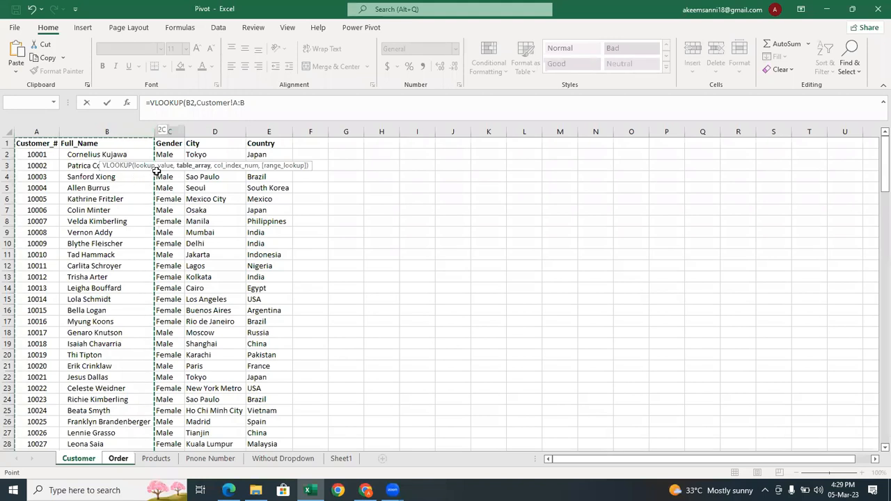
{"action": "left_click", "coordinate": [195, 102]}
{"action": "type", "text": ","}
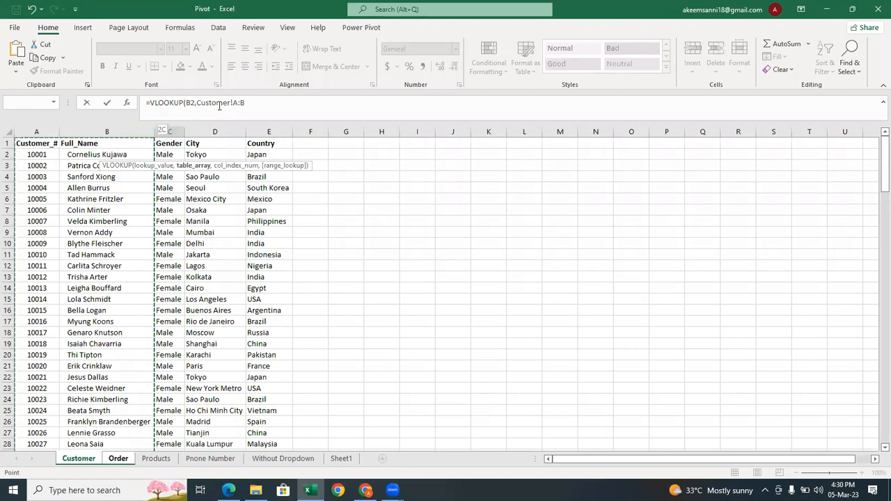
Clear the unfinished VLOOKUP formula from cell C2 of the Order sheet.
{"action": "left_click_drag", "start_coordinate": [244, 102], "coordinate": [184, 103]}
{"action": "key", "text": "BackSpace"}
{"action": "key", "text": "BackSpace"}
{"action": "key", "text": "BackSpace"}
{"action": "key", "text": "BackSpace"}
{"action": "key", "text": "BackSpace"}
{"action": "key", "text": "BackSpace"}
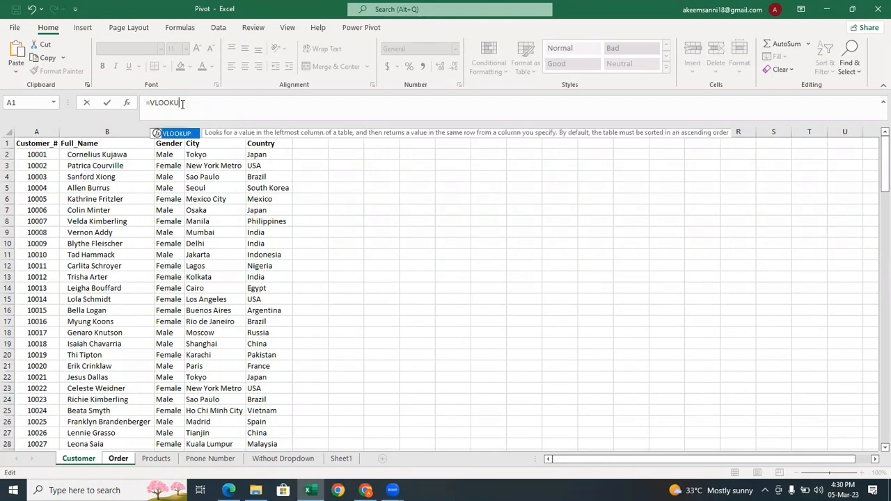
{"action": "key", "text": "BackSpace"}
{"action": "key", "text": "BackSpace"}
{"action": "key", "text": "BackSpace"}
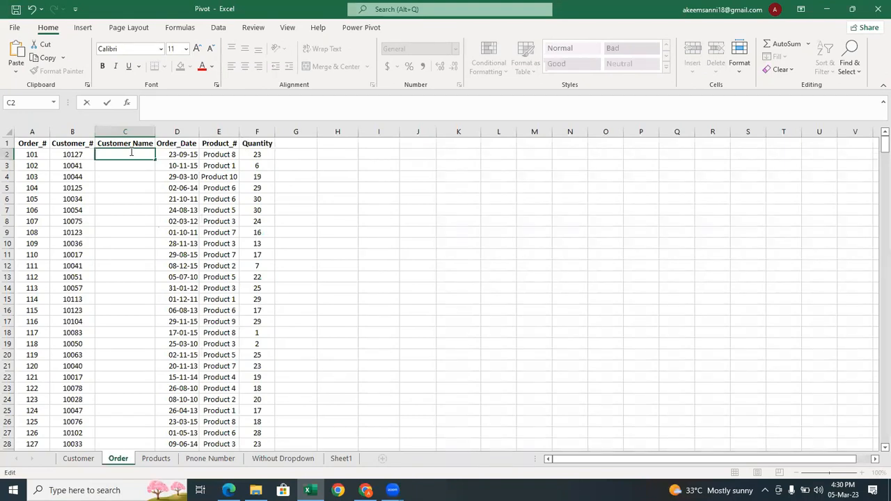
{"action": "type", "text": "=vll"}
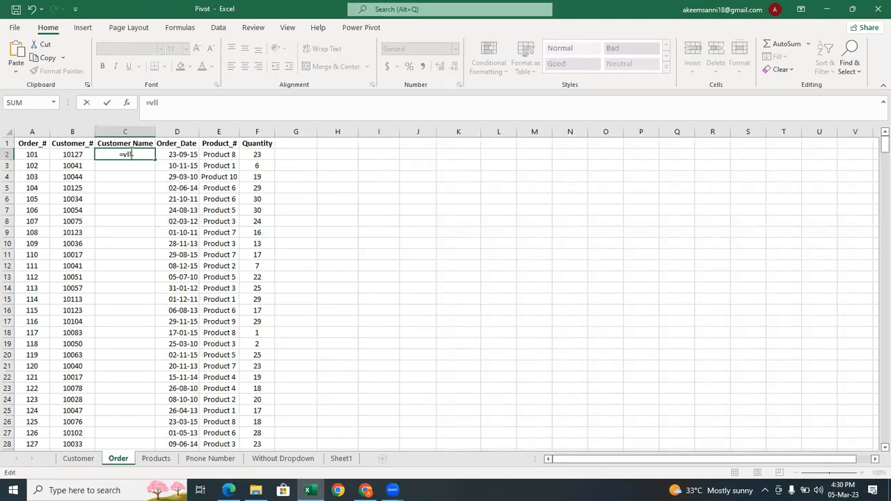
{"action": "key", "text": "BackSpace"}
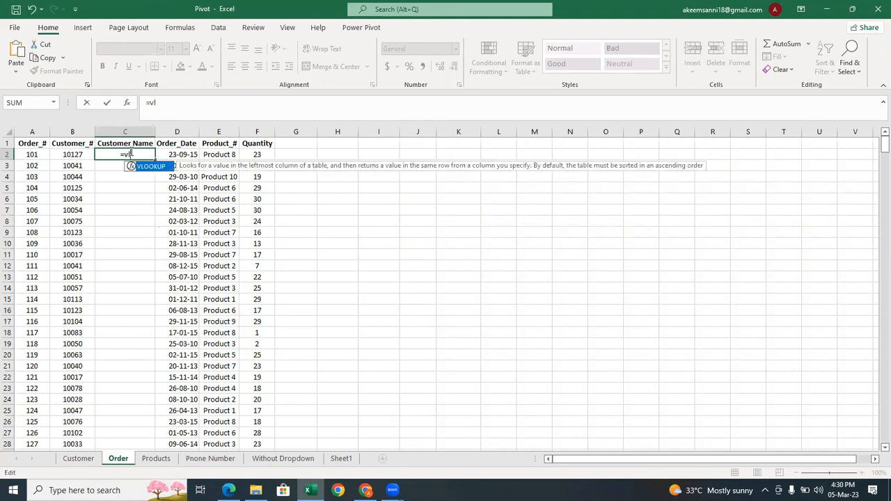
{"action": "key", "text": "Tab"}
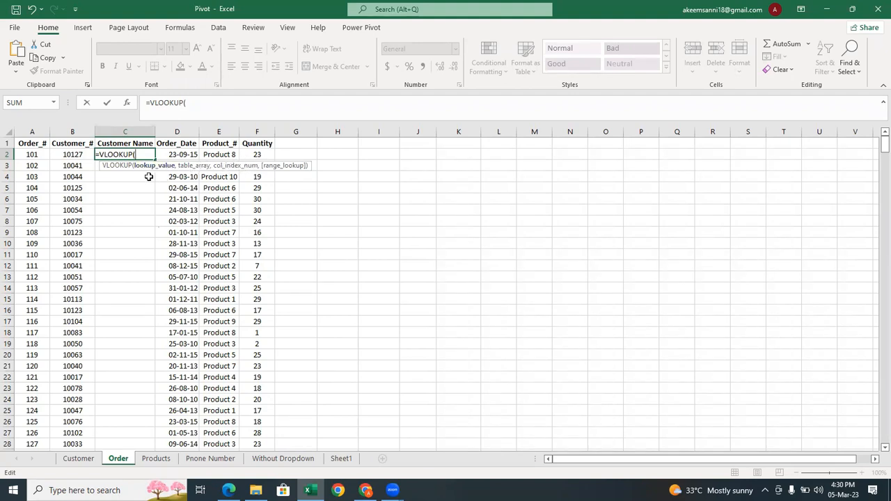
{"action": "left_click", "coordinate": [73, 156]}
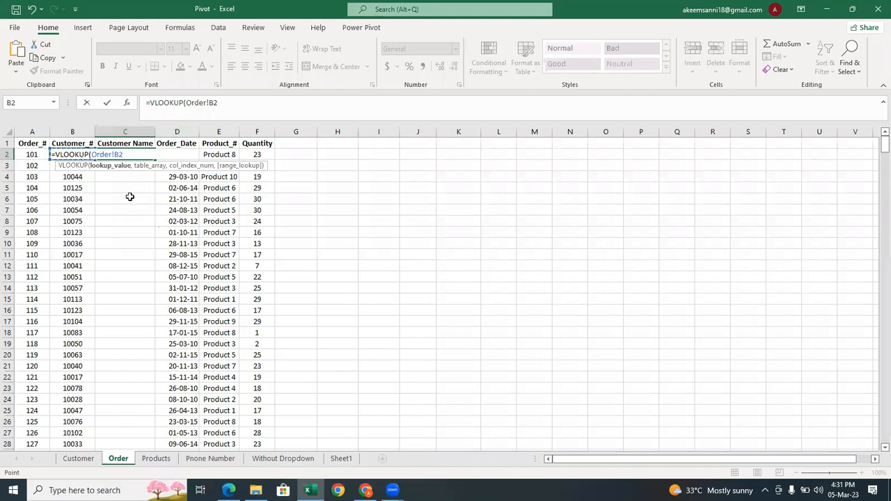
{"action": "type", "text": ","}
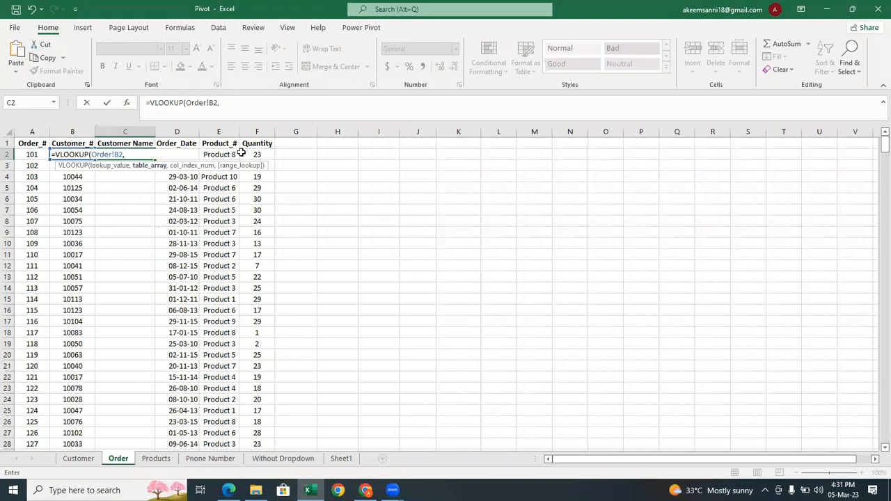
{"action": "left_click", "coordinate": [421, 82]}
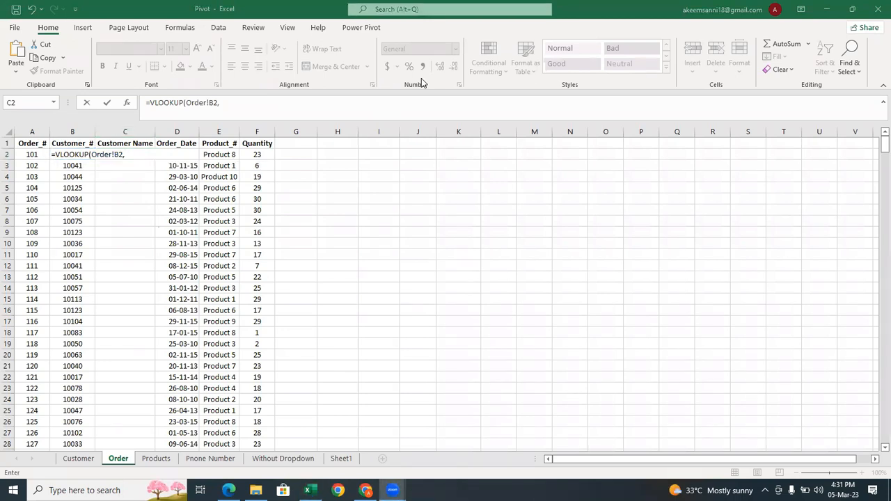
{"action": "left_click", "coordinate": [235, 171]}
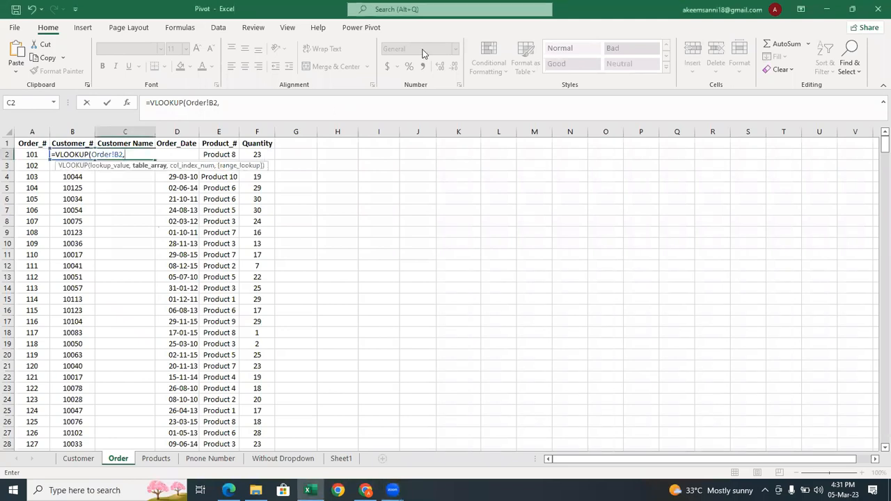
{"action": "left_click", "coordinate": [330, 143]}
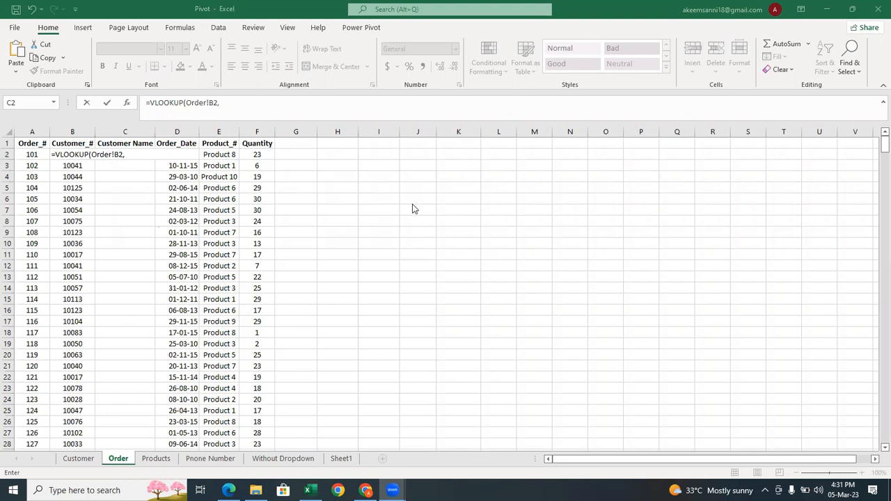
{"action": "left_click", "coordinate": [143, 158]}
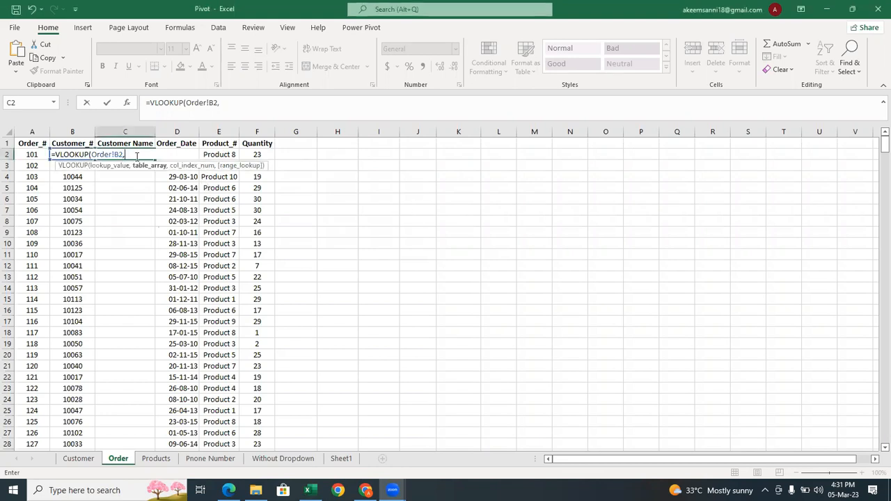
{"action": "key", "text": "BackSpace"}
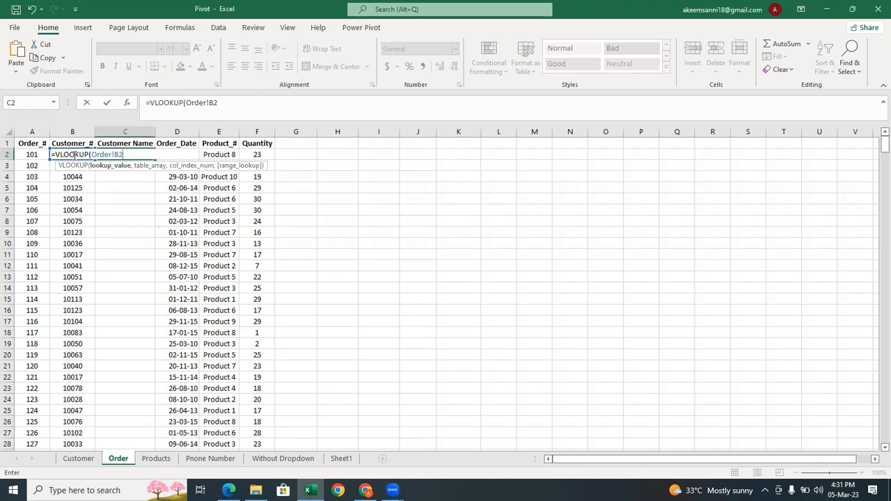
{"action": "key", "text": "BackSpace"}
{"action": "key", "text": "BackSpace"}
{"action": "key", "text": "BackSpace"}
{"action": "key", "text": "BackSpace"}
{"action": "key", "text": "BackSpace"}
{"action": "key", "text": "BackSpace"}
{"action": "key", "text": "BackSpace"}
{"action": "key", "text": "BackSpace"}
{"action": "key", "text": "BackSpace"}
{"action": "key", "text": "BackSpace"}
{"action": "key", "text": "BackSpace"}
{"action": "key", "text": "BackSpace"}
{"action": "key", "text": "BackSpace"}
{"action": "key", "text": "BackSpace"}
{"action": "key", "text": "BackSpace"}
{"action": "key", "text": "BackSpace"}
{"action": "key", "text": "BackSpace"}
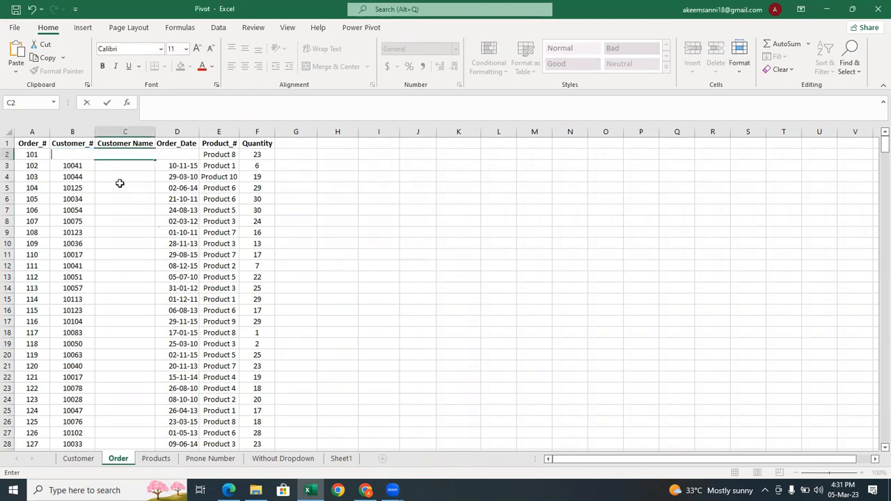
{"action": "left_click", "coordinate": [119, 184]}
{"action": "left_click", "coordinate": [129, 152]}
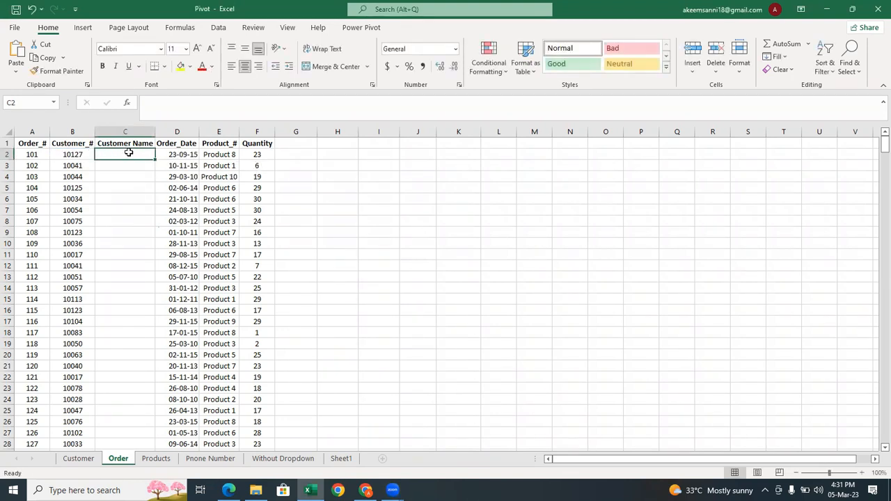
Start a VLOOKUP formula in the Order sheet's cell C2 using B2 as the lookup value.
{"action": "type", "text": "="}
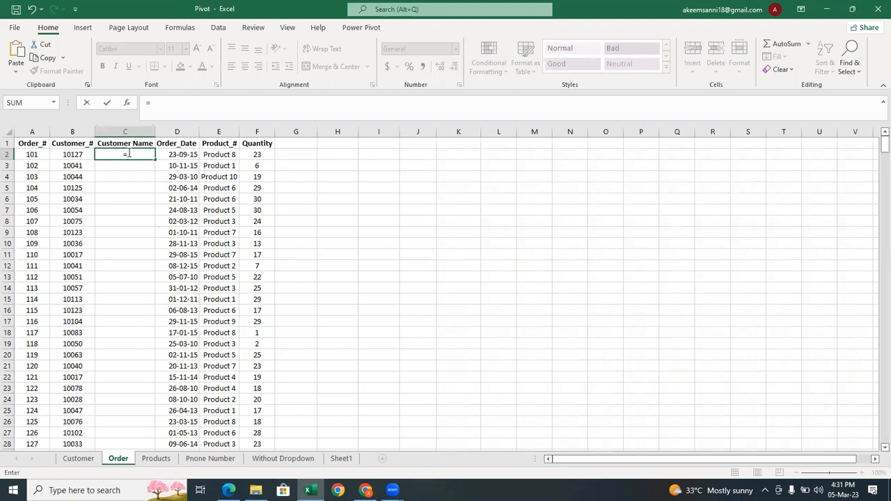
{"action": "type", "text": "vloo"}
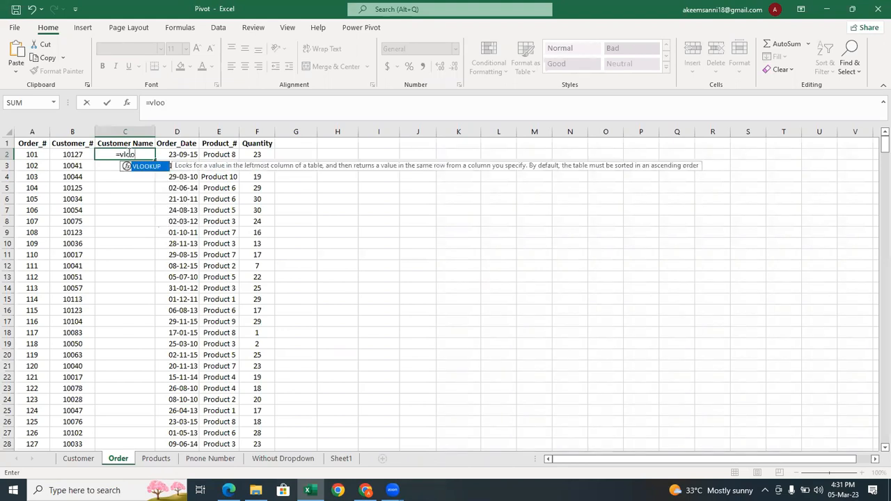
{"action": "key", "text": "Tab"}
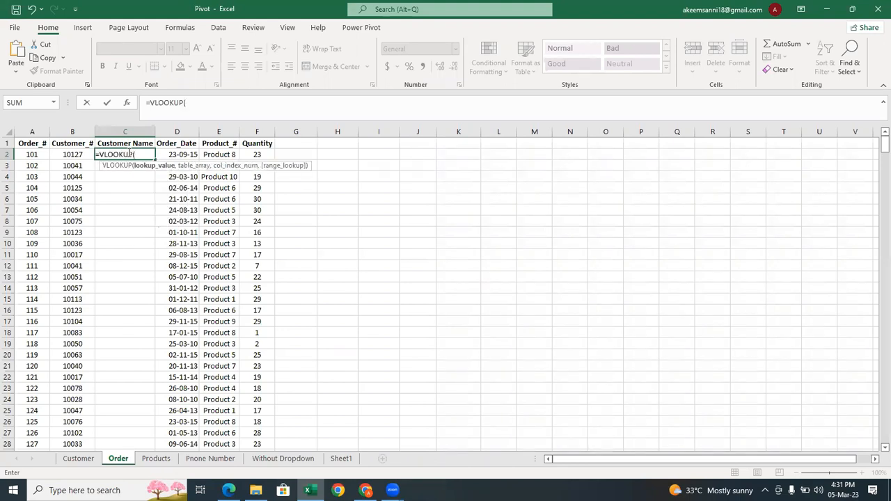
{"action": "left_click", "coordinate": [75, 155]}
{"action": "type", "text": ","}
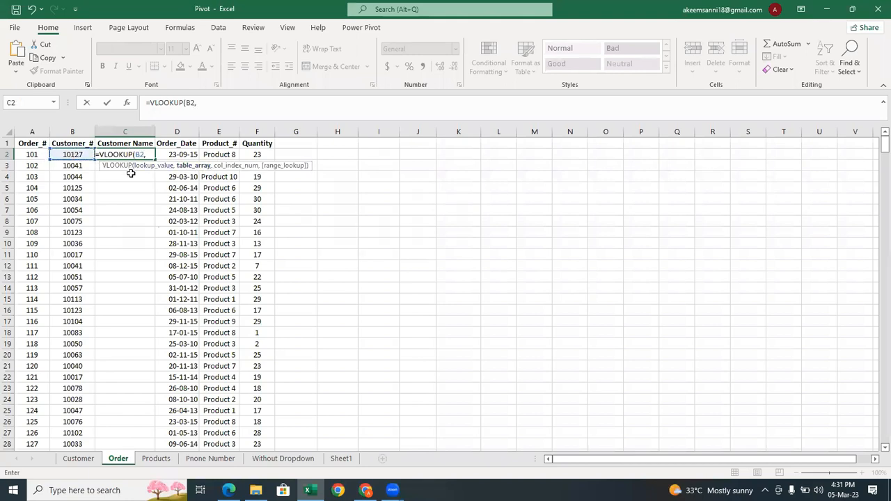
Set the VLOOKUP table array to columns A:E of the Customer sheet, from Customer_# through Country.
{"action": "left_click", "coordinate": [80, 459]}
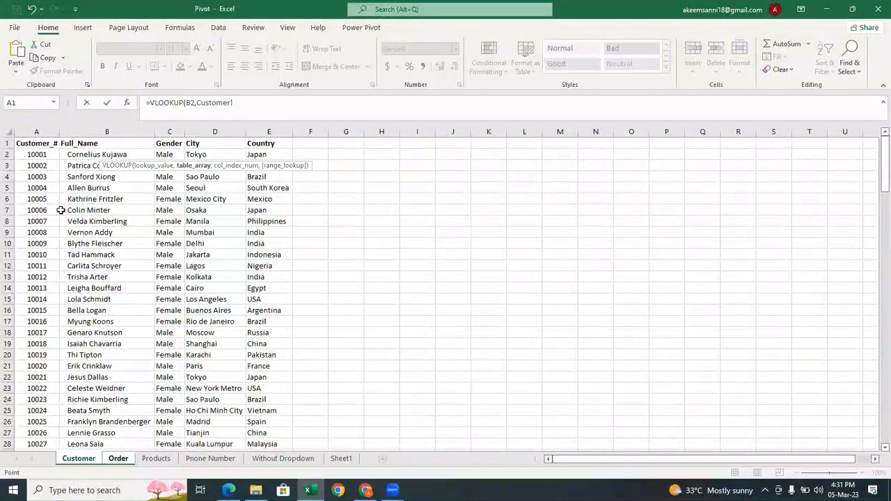
{"action": "left_click", "coordinate": [39, 131]}
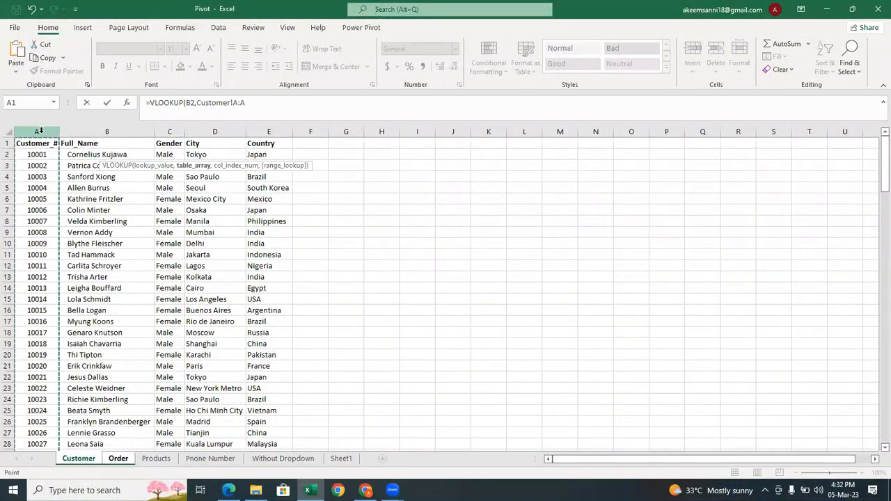
{"action": "left_click", "coordinate": [112, 130], "text": "shift"}
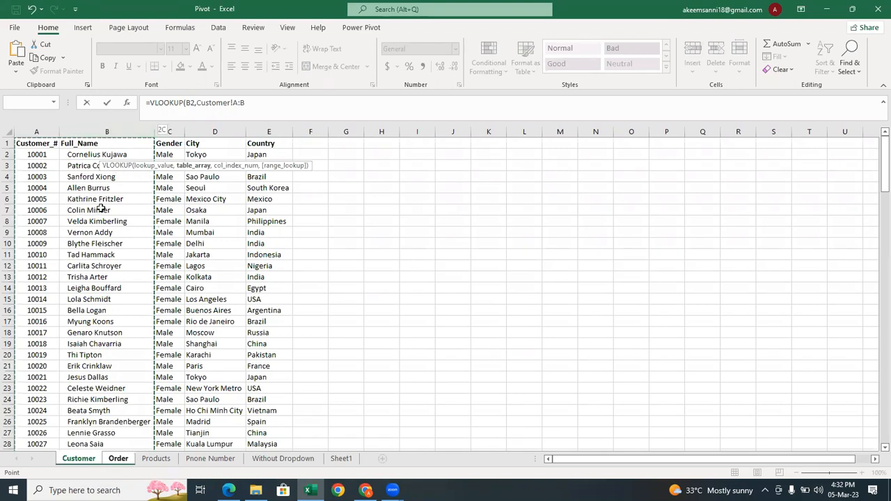
{"action": "left_click_drag", "start_coordinate": [179, 137], "coordinate": [270, 127]}
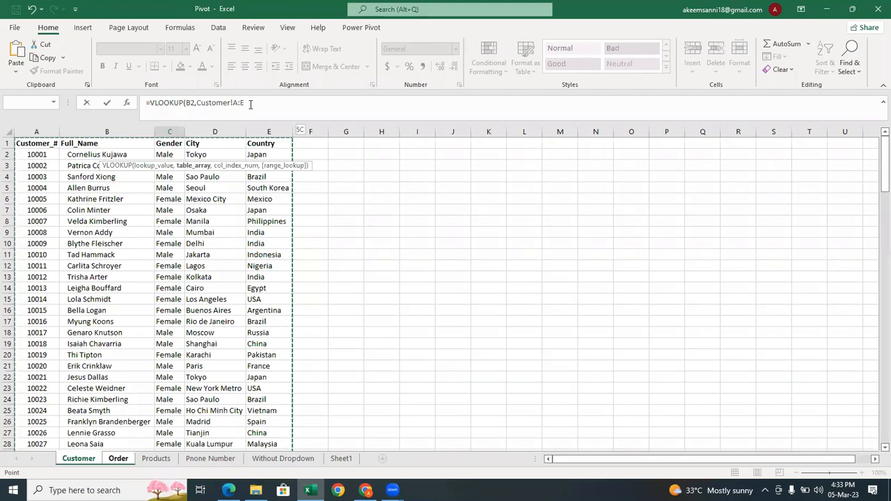
Complete the VLOOKUP formula with column index 2 and FALSE for an exact match.
{"action": "type", "text": ",2"}
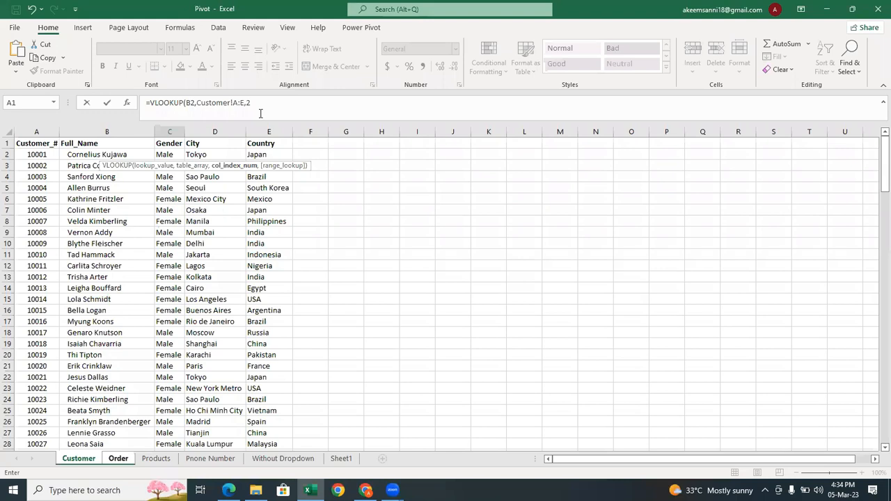
{"action": "type", "text": ","}
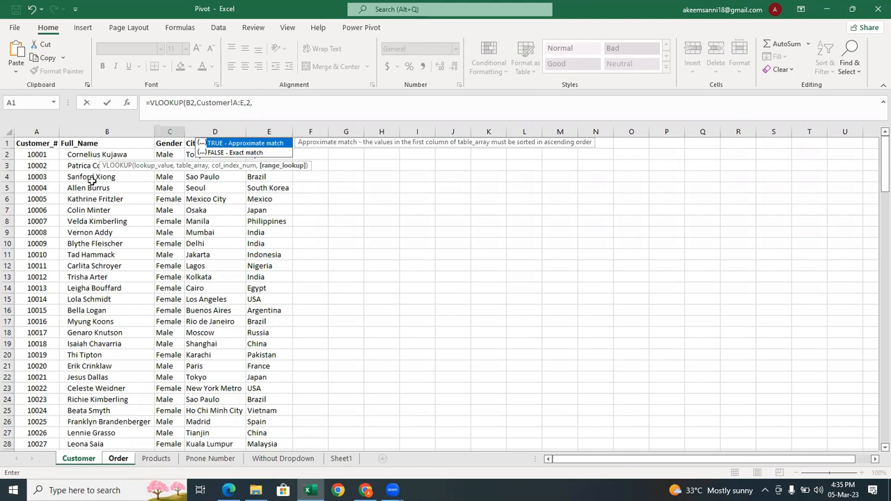
{"action": "type", "text": "fa"}
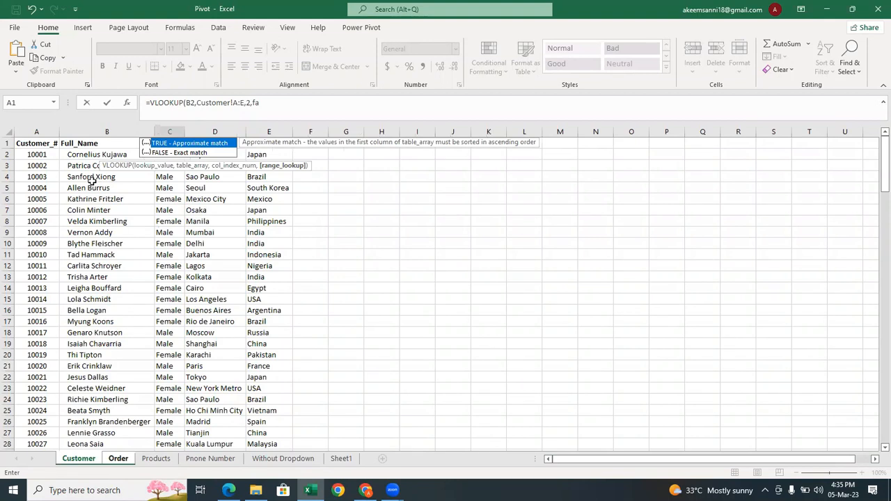
{"action": "key", "text": "BackSpace"}
{"action": "key", "text": "BackSpace"}
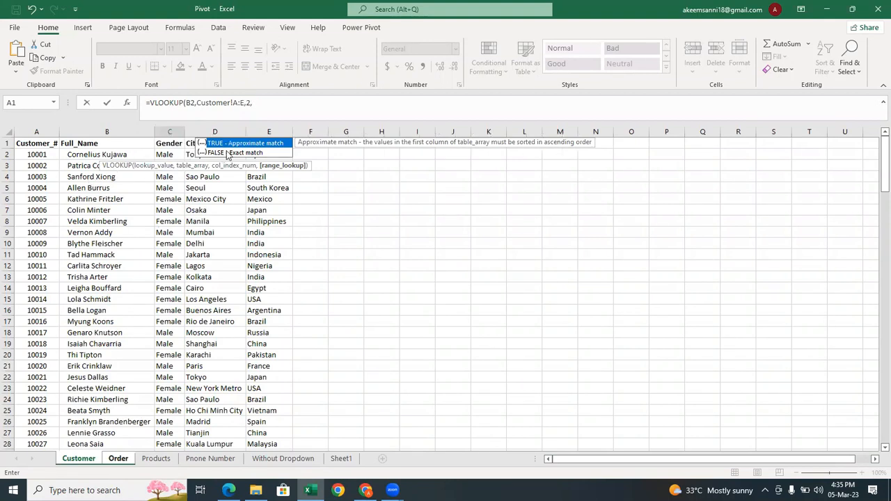
{"action": "left_click", "coordinate": [231, 153]}
{"action": "double_click", "coordinate": [231, 152]}
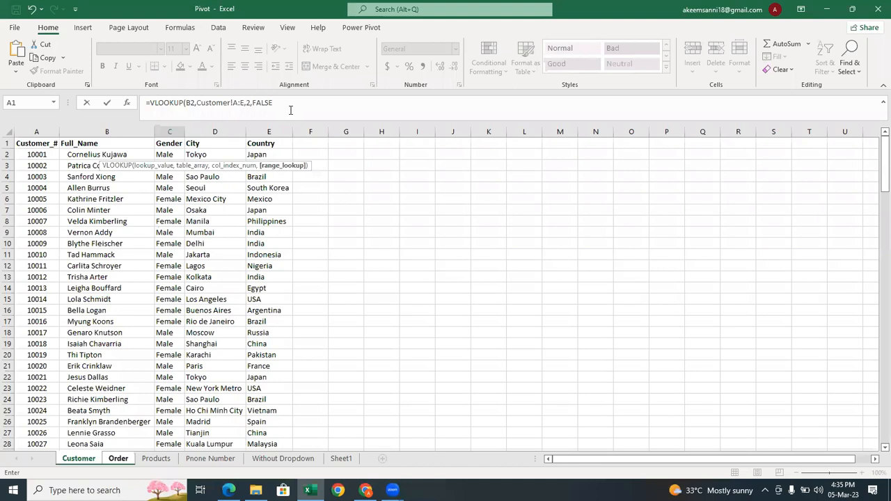
{"action": "type", "text": ")"}
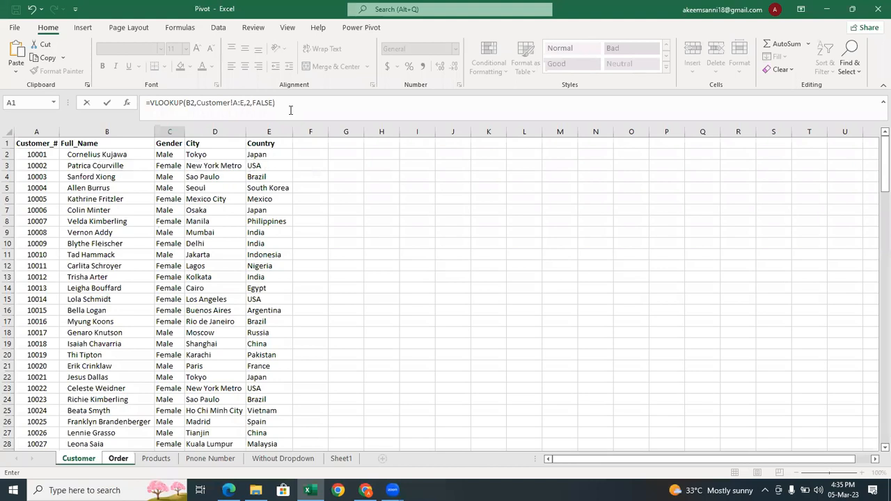
{"action": "key", "text": "Return"}
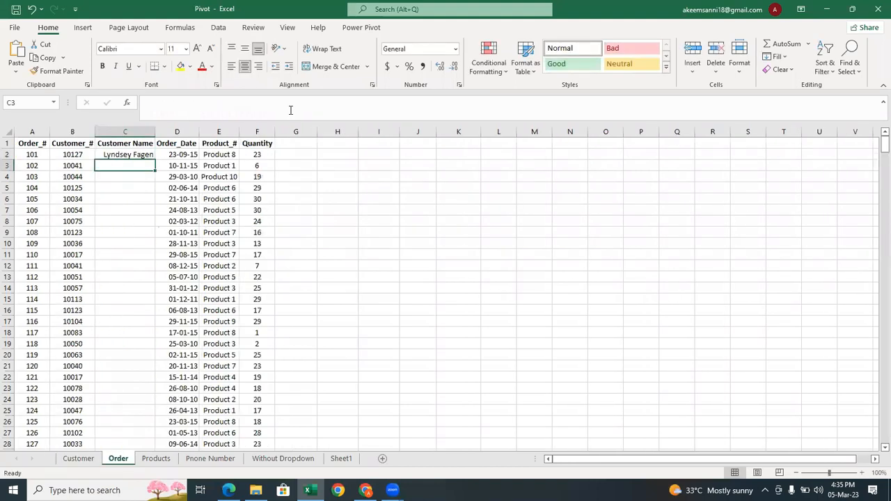
Find the first order's customer number on the Customer sheet to check the name returned in C2 against Full_Name.
{"action": "left_click", "coordinate": [134, 154]}
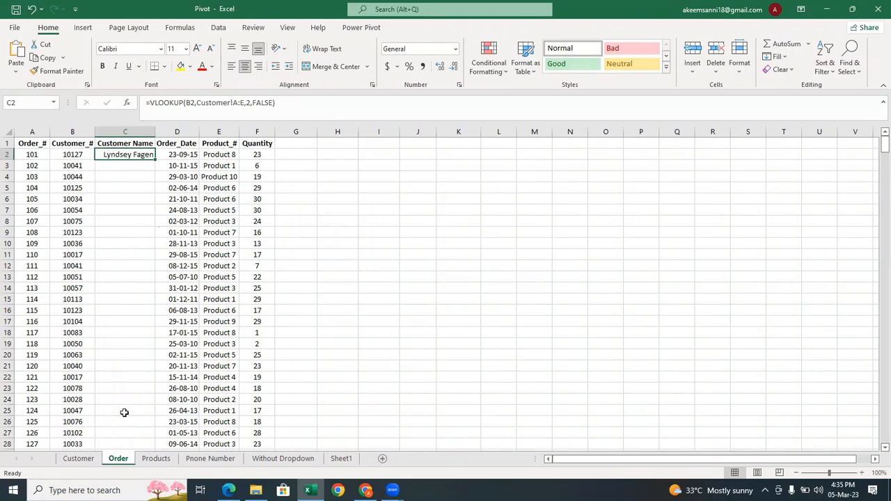
{"action": "left_click", "coordinate": [78, 458]}
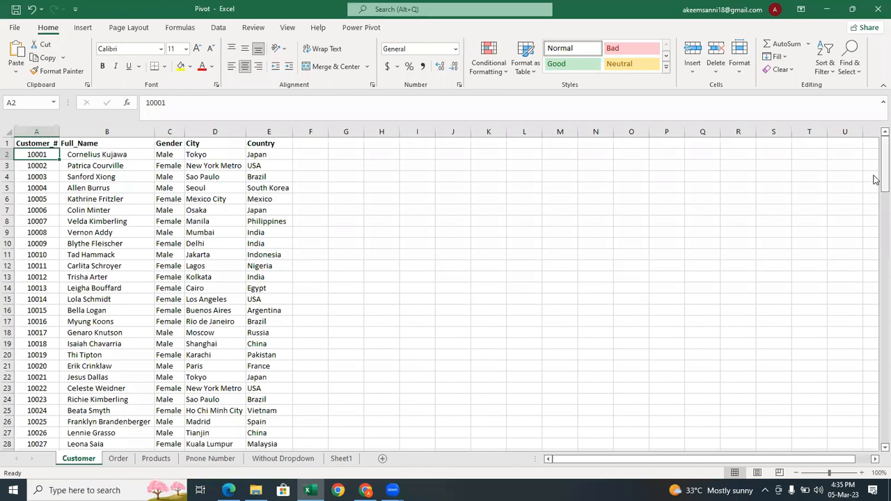
{"action": "mouse_move", "coordinate": [876, 174]}
{"action": "left_mouse_down"}
{"action": "mouse_move", "coordinate": [875, 204]}
{"action": "mouse_move", "coordinate": [875, 174]}
{"action": "left_mouse_up"}
{"action": "key", "text": "ctrl+f"}
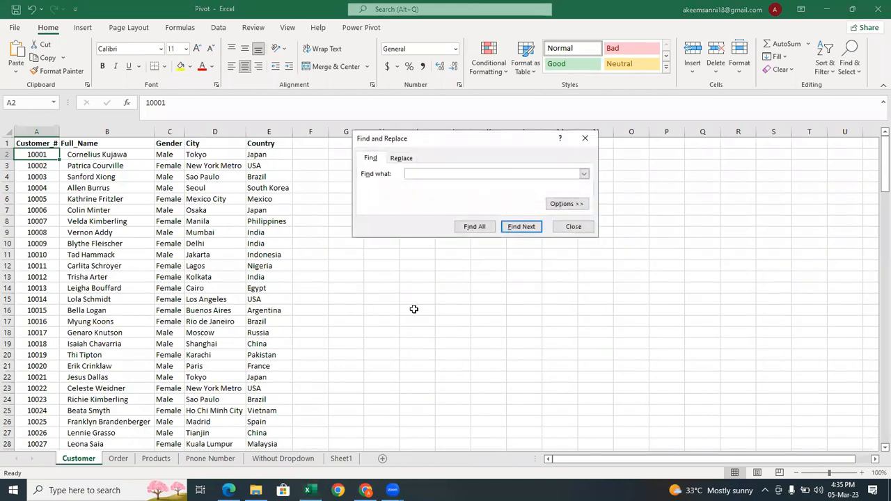
{"action": "type", "text": "10125"}
{"action": "key", "text": "Return"}
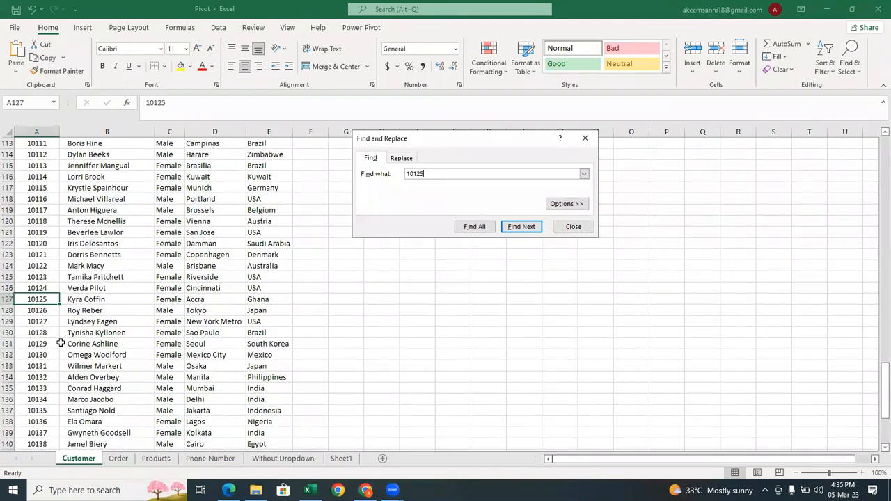
{"action": "key", "text": "BackSpace"}
{"action": "type", "text": "7"}
{"action": "key", "text": "Return"}
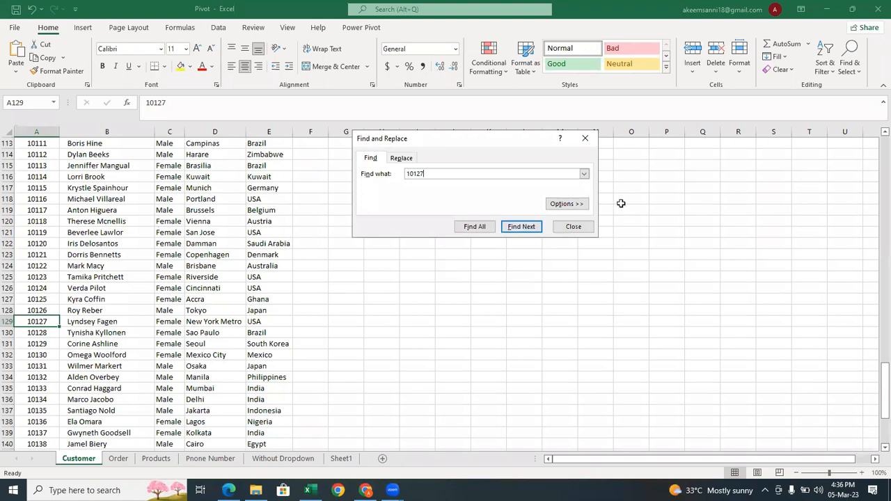
{"action": "left_click", "coordinate": [573, 228]}
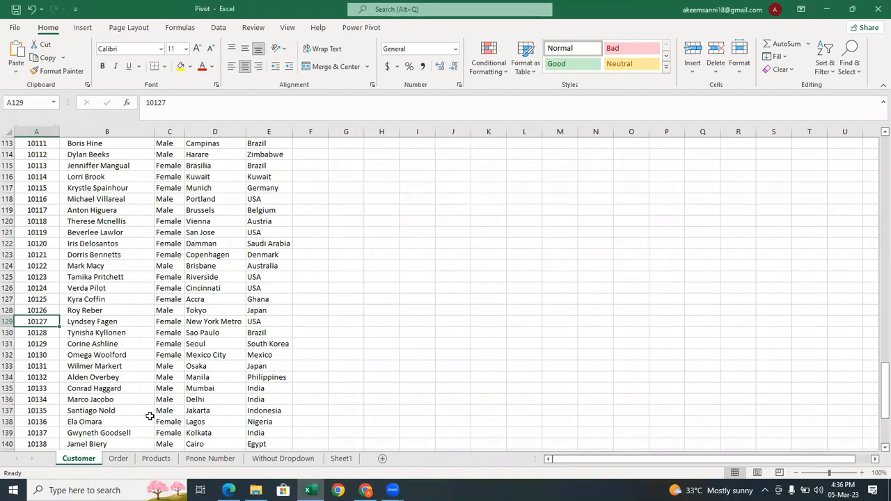
Fill the VLOOKUP formula from C2 down the Order sheet's Customer Name column to the last order.
{"action": "left_click", "coordinate": [118, 459]}
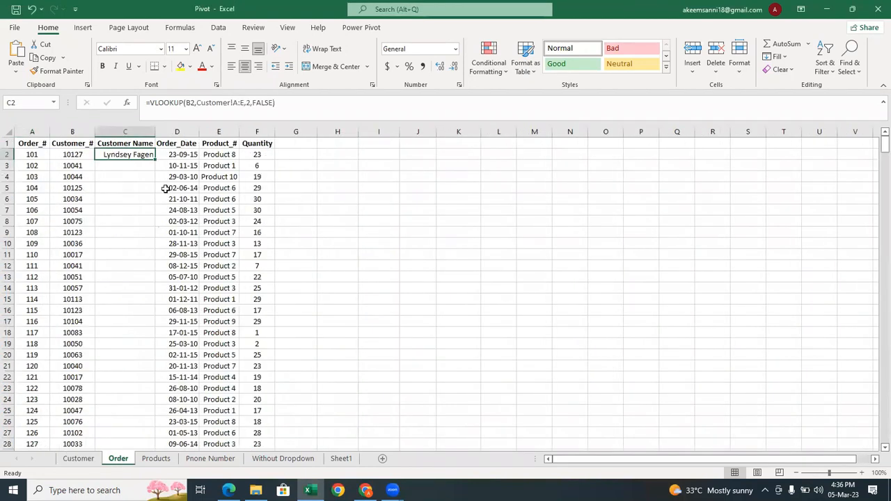
{"action": "double_click", "coordinate": [154, 160]}
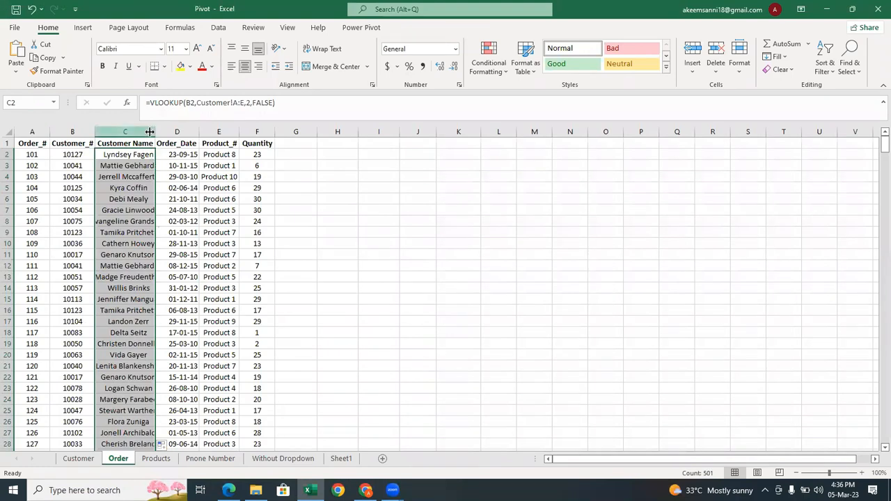
Fit the width of the Customer Name column to its contents and left-align the filled names.
{"action": "double_click", "coordinate": [154, 131]}
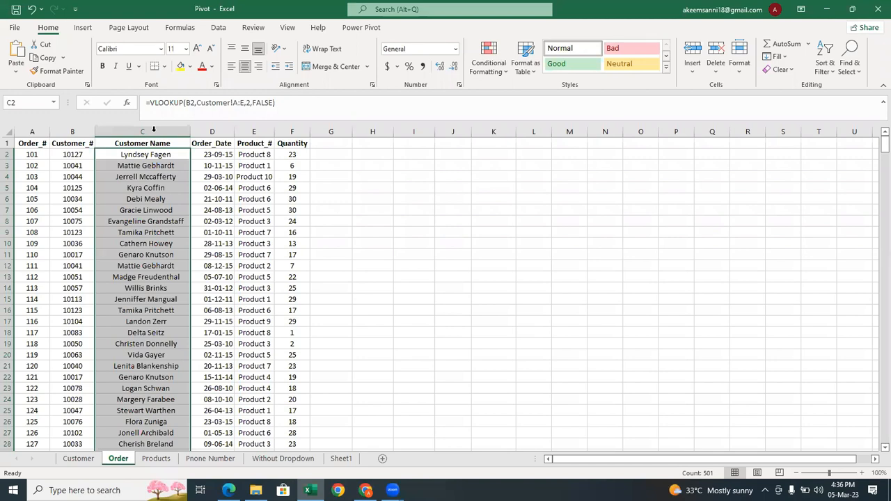
{"action": "left_click", "coordinate": [232, 67]}
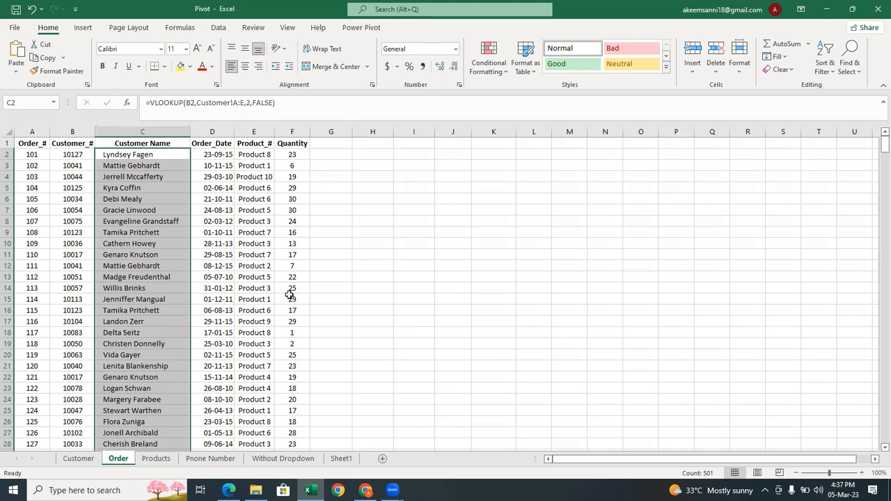
Compare the Customer_# values of the first two orders with the Customer_# and Full_Name columns on the Customer sheet.
{"action": "left_click", "coordinate": [78, 458]}
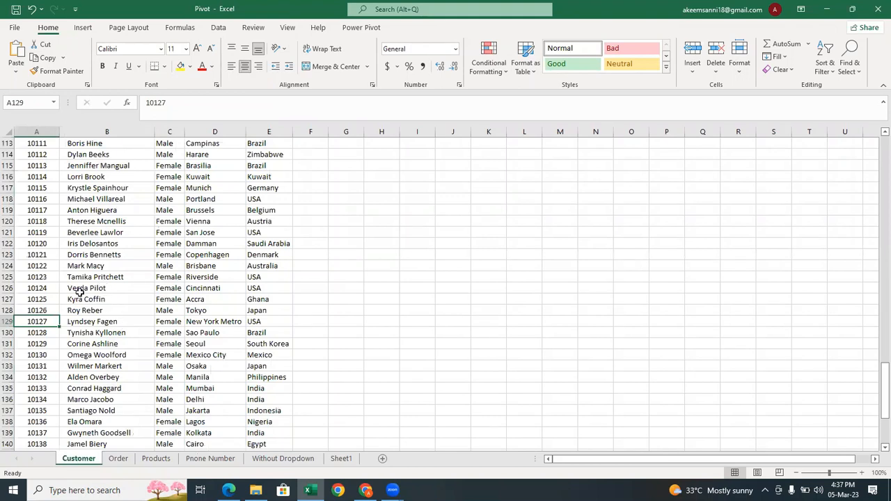
{"action": "left_click", "coordinate": [118, 458]}
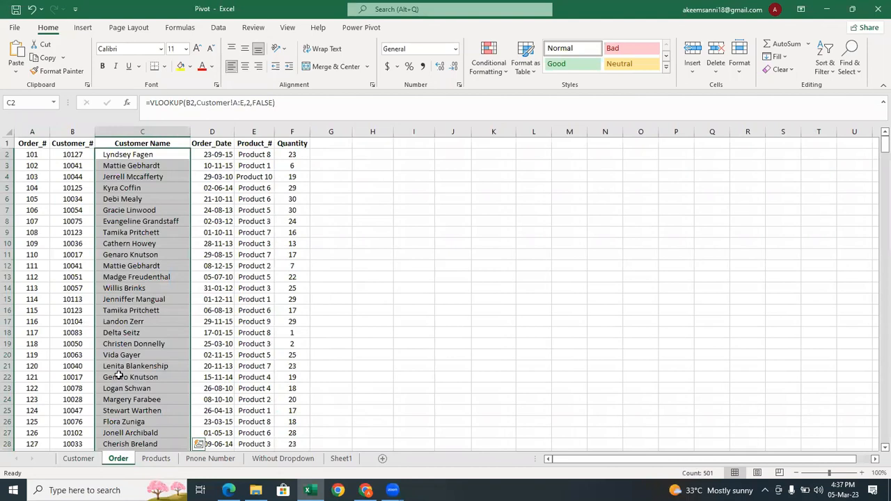
{"action": "left_click", "coordinate": [78, 458]}
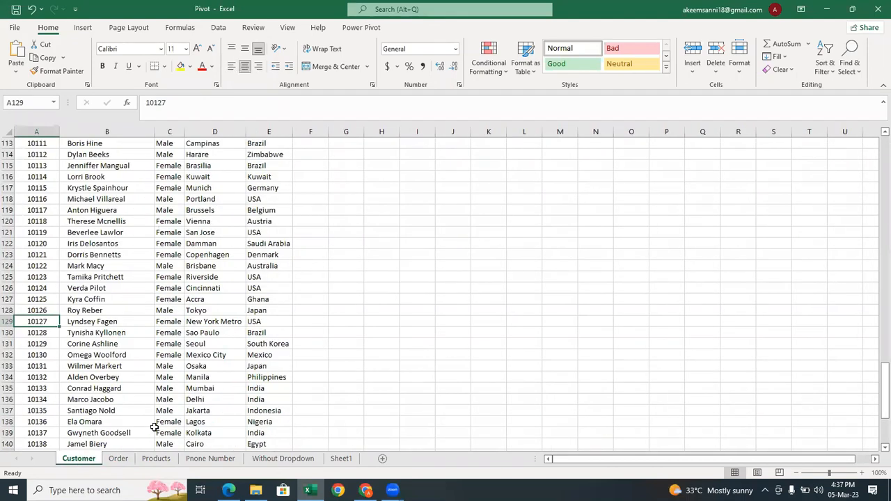
{"action": "left_click", "coordinate": [118, 458]}
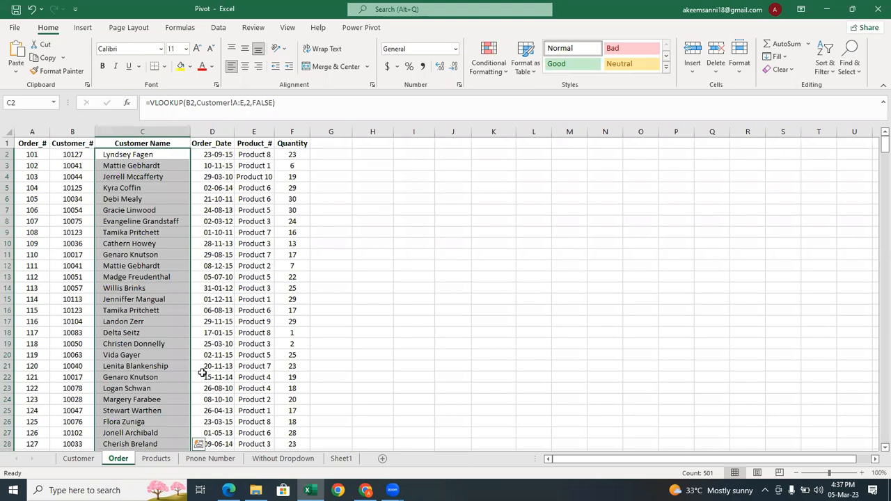
{"action": "left_click", "coordinate": [79, 161]}
{"action": "left_click", "coordinate": [78, 157]}
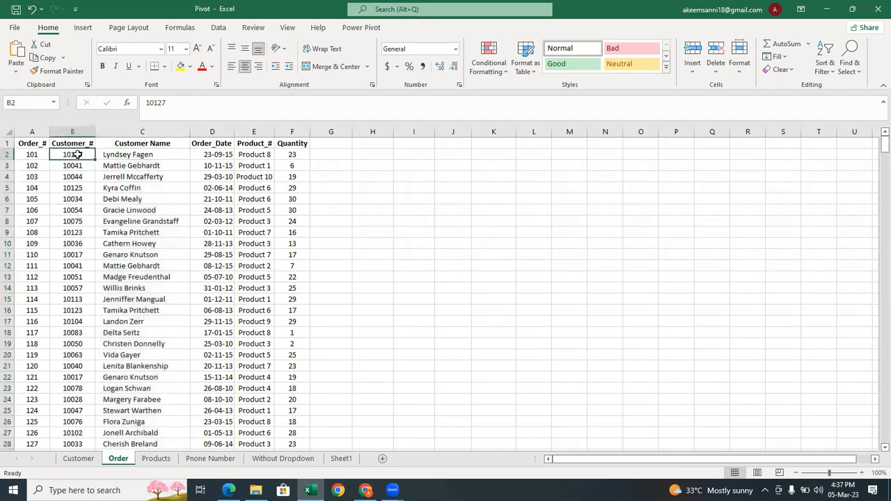
{"action": "left_click", "coordinate": [78, 163]}
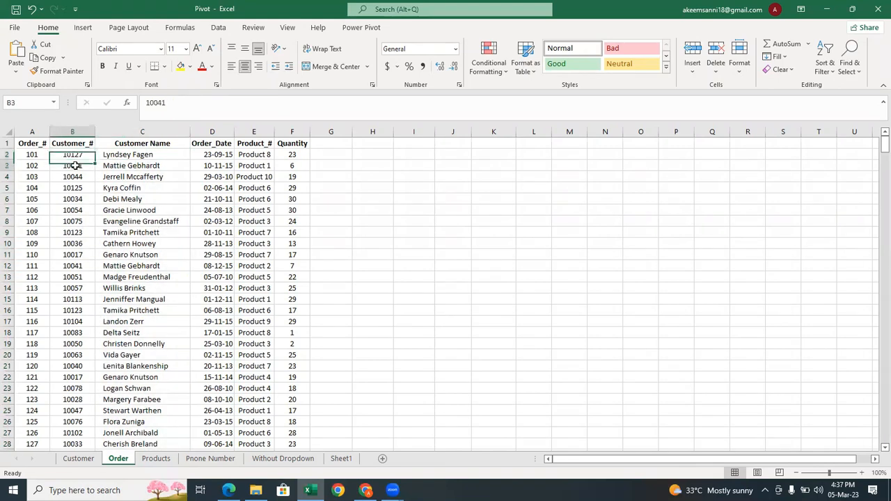
{"action": "left_click", "coordinate": [75, 154]}
{"action": "left_click", "coordinate": [80, 165]}
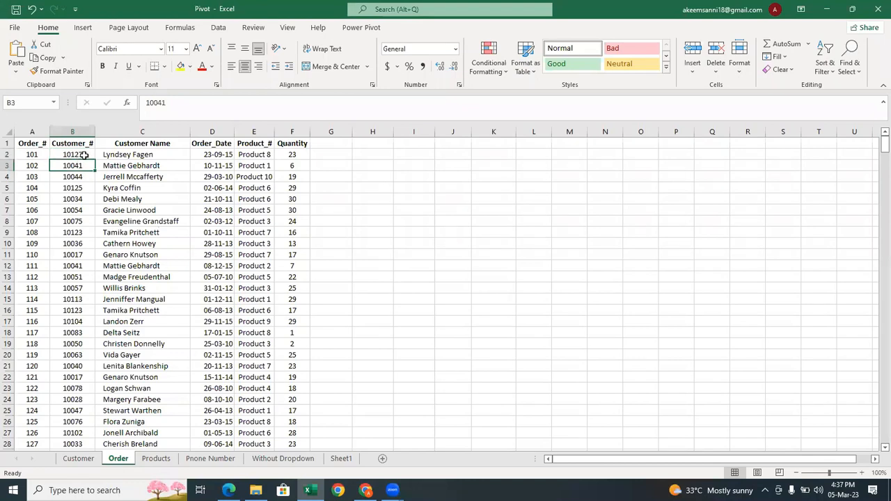
{"action": "left_click", "coordinate": [91, 461]}
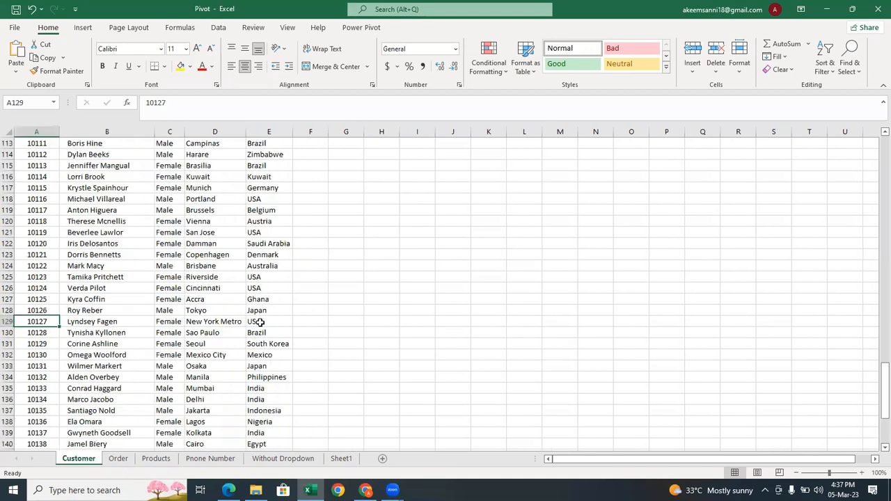
{"action": "left_click_drag", "start_coordinate": [883, 380], "coordinate": [881, 149]}
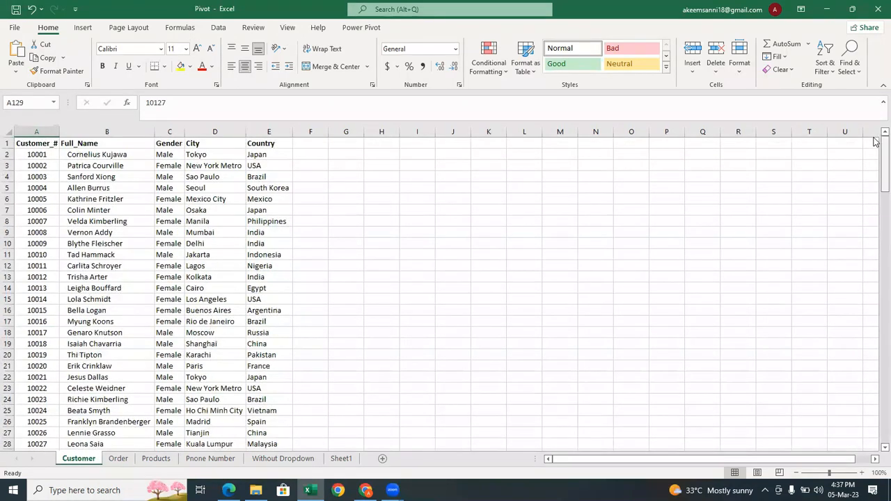
{"action": "left_click", "coordinate": [96, 159]}
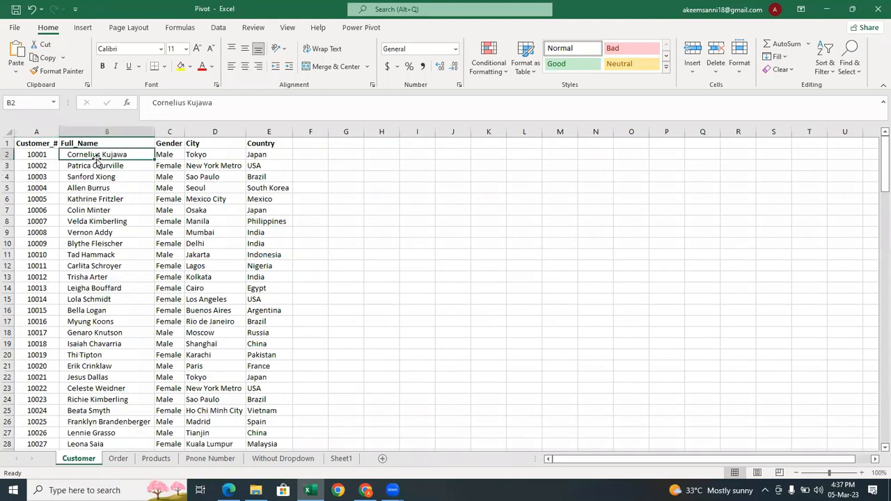
Examine how the first order's Order_# and Customer_# in the Order sheet relate to the first Full_Name entries on the Customer sheet.
{"action": "left_click", "coordinate": [118, 458]}
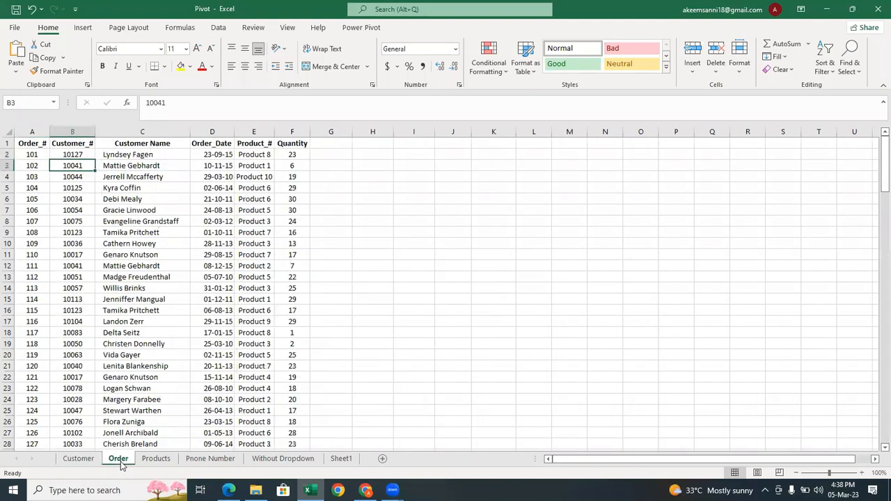
{"action": "left_click", "coordinate": [78, 154]}
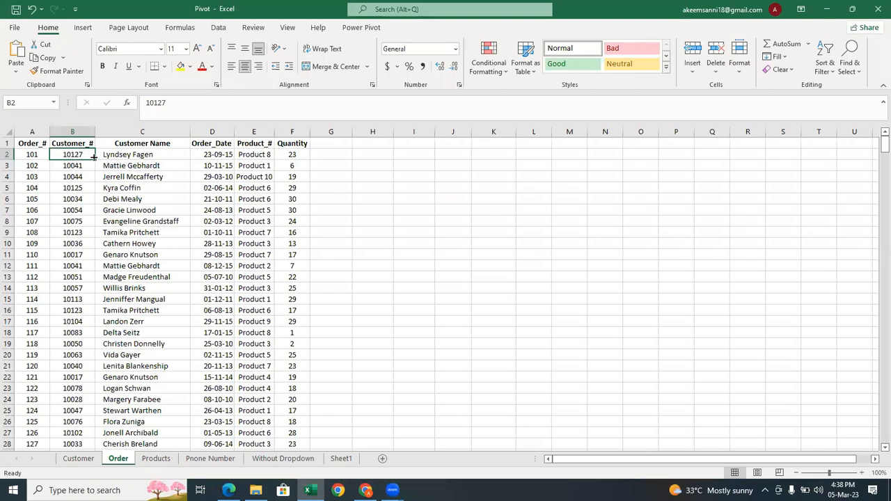
{"action": "left_click", "coordinate": [32, 154]}
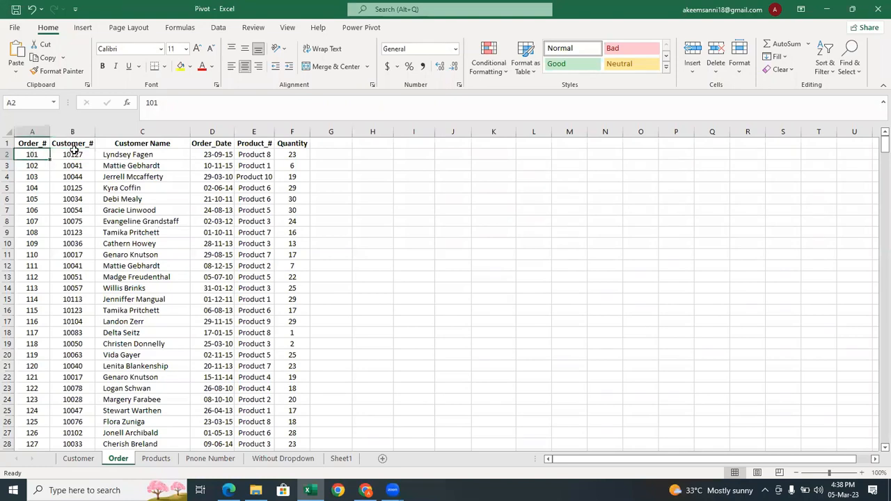
{"action": "left_click", "coordinate": [88, 458]}
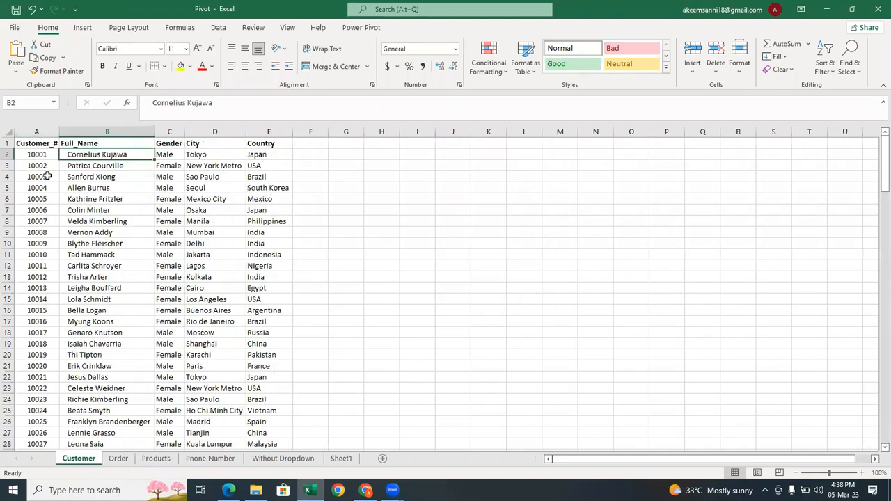
{"action": "left_click", "coordinate": [120, 459]}
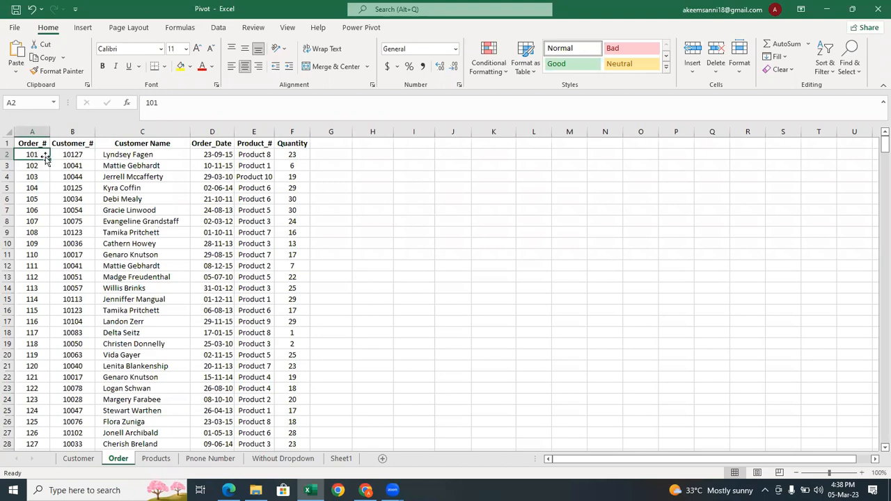
{"action": "left_click", "coordinate": [72, 155]}
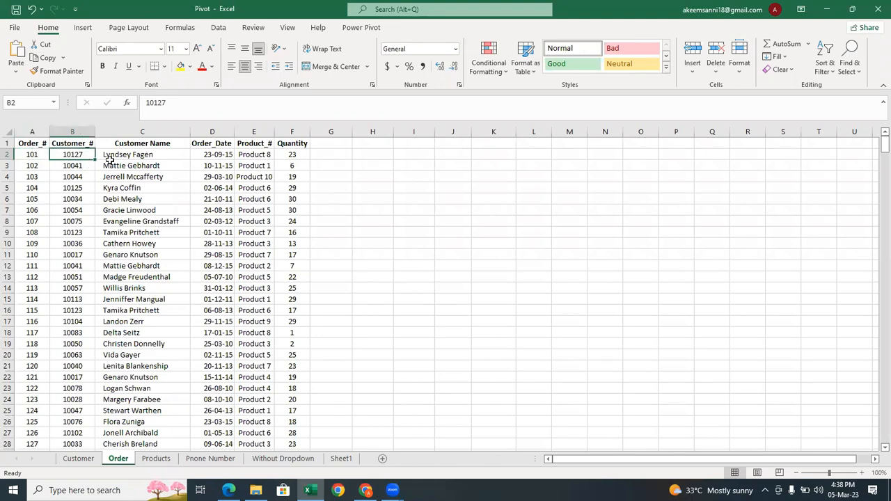
{"action": "left_click", "coordinate": [82, 461]}
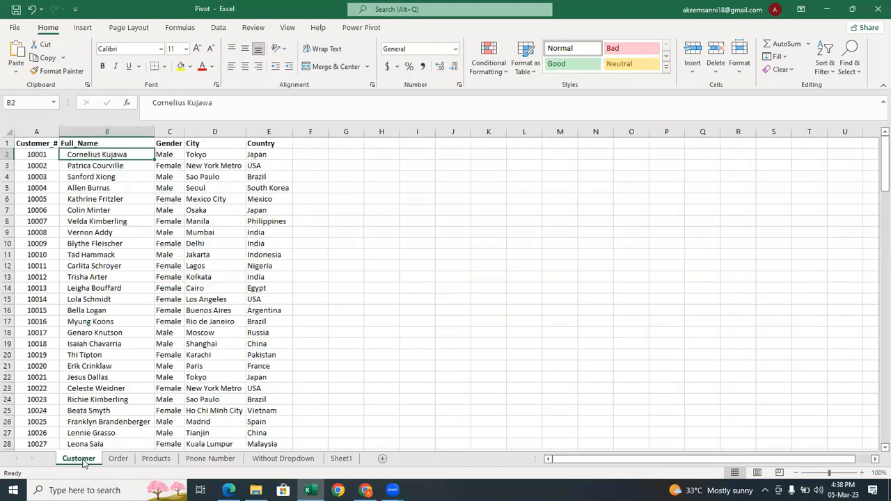
{"action": "left_click", "coordinate": [92, 180]}
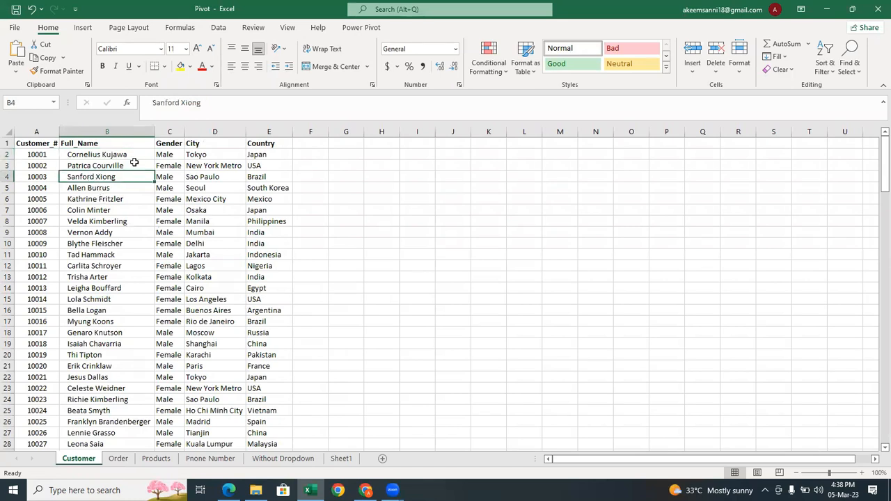
{"action": "left_click", "coordinate": [122, 164]}
{"action": "left_click", "coordinate": [137, 153]}
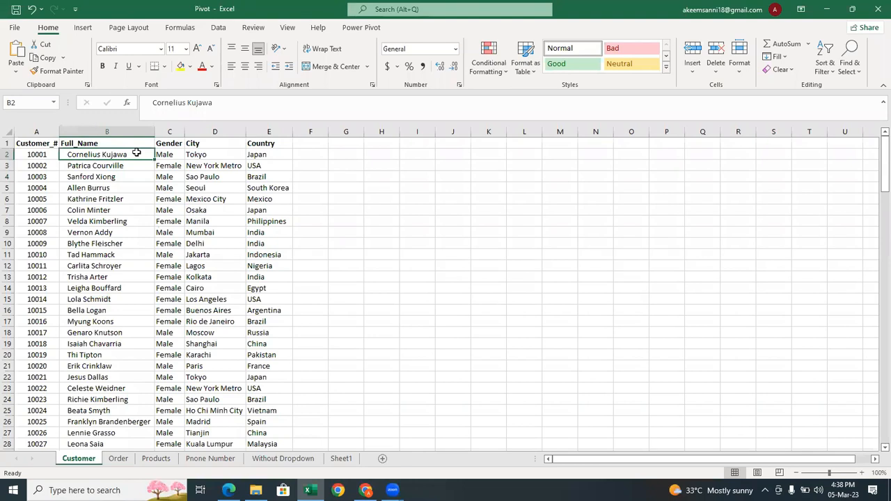
{"action": "left_click", "coordinate": [120, 461]}
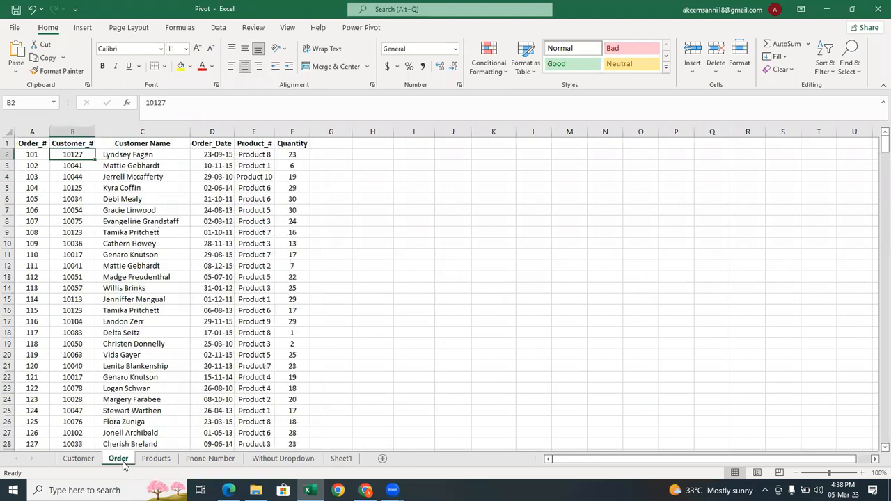
{"action": "left_click", "coordinate": [78, 459]}
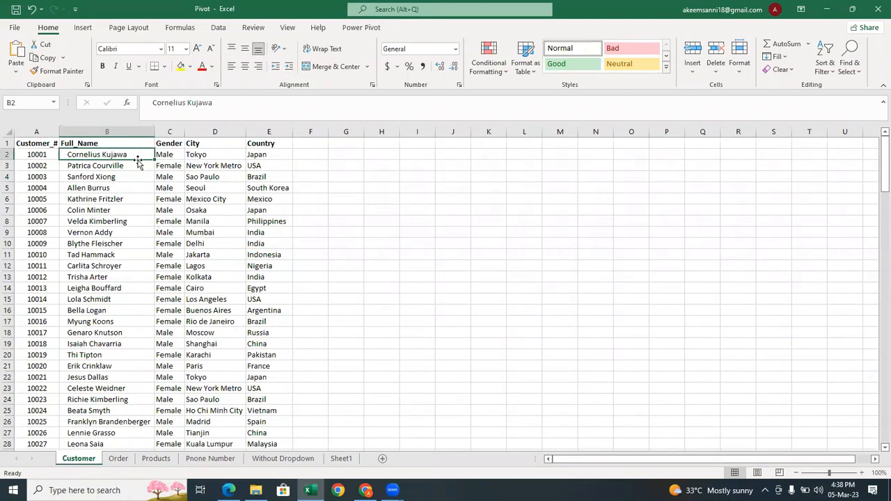
{"action": "left_click", "coordinate": [117, 459]}
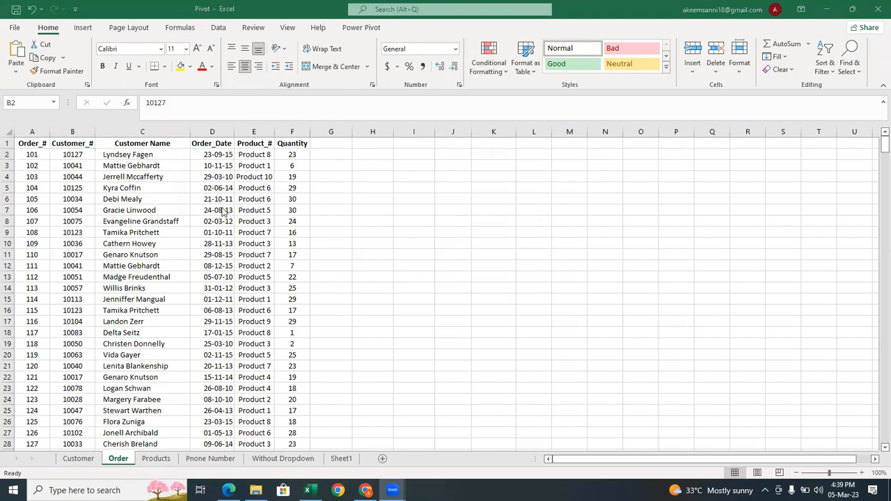
Review the Customer Name column and its C2 formula, along with the Customer sheet's Customer_#, Full_Name, Country and Gender columns.
{"action": "left_click", "coordinate": [148, 131]}
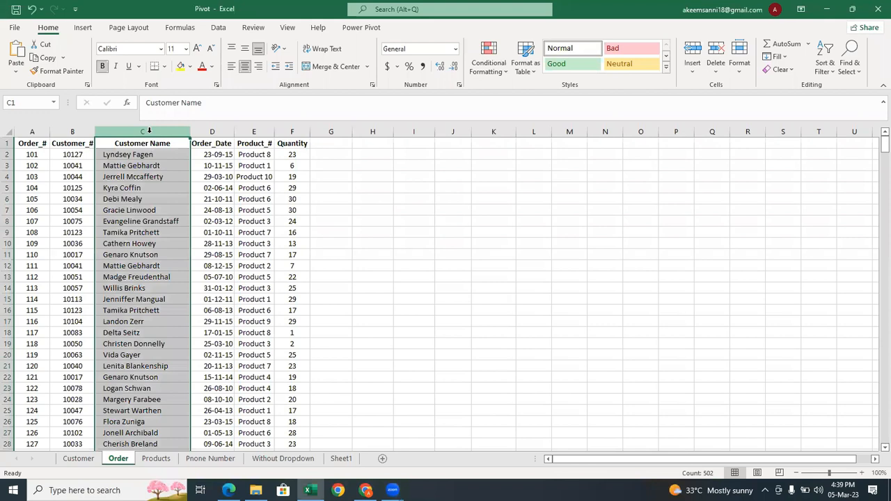
{"action": "left_click", "coordinate": [577, 316]}
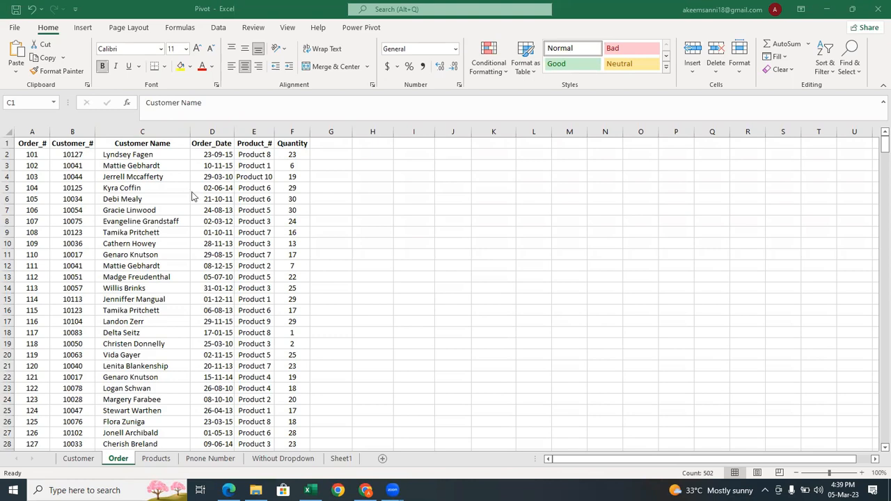
{"action": "key", "text": "ctrl+shift+Down"}
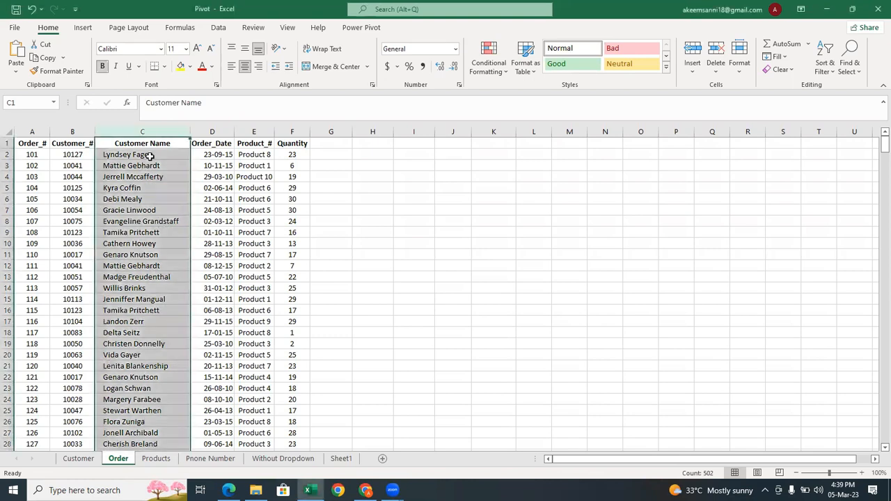
{"action": "left_click", "coordinate": [150, 156]}
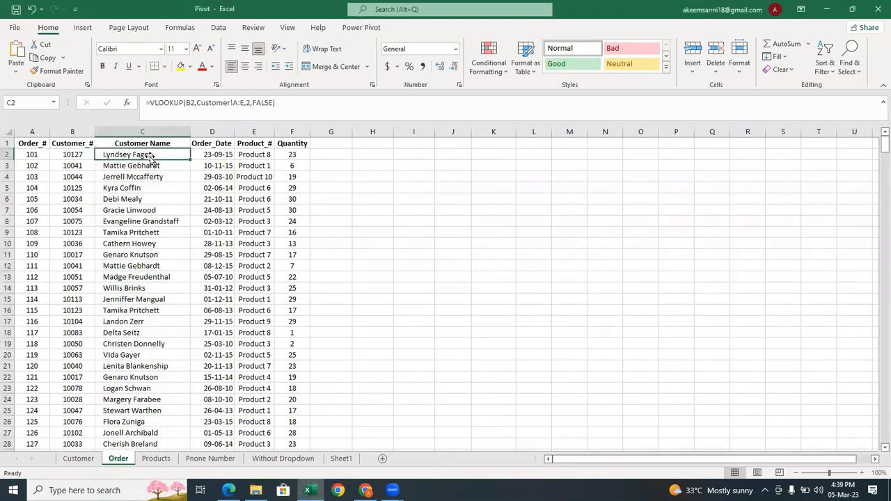
{"action": "left_click", "coordinate": [80, 458]}
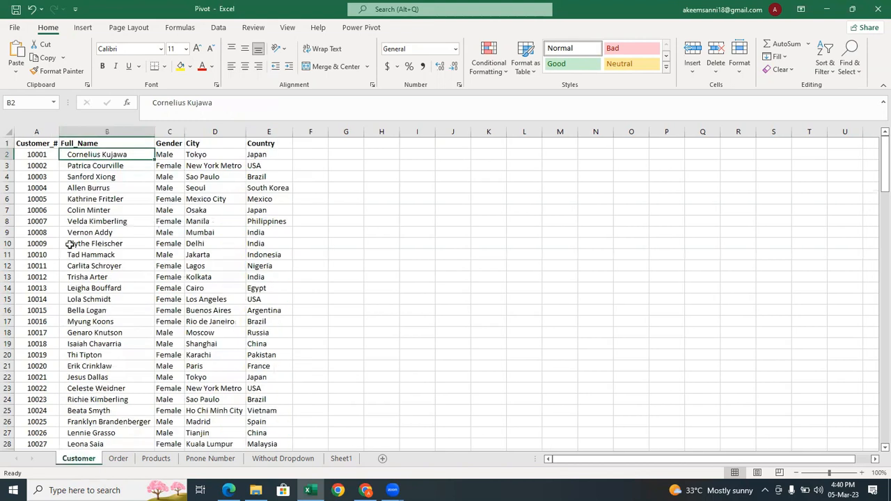
{"action": "left_click", "coordinate": [37, 155]}
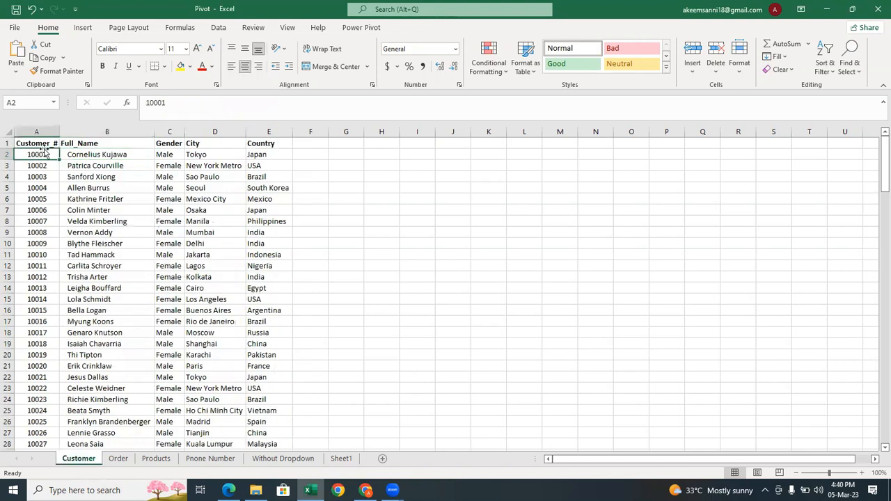
{"action": "left_click", "coordinate": [113, 131]}
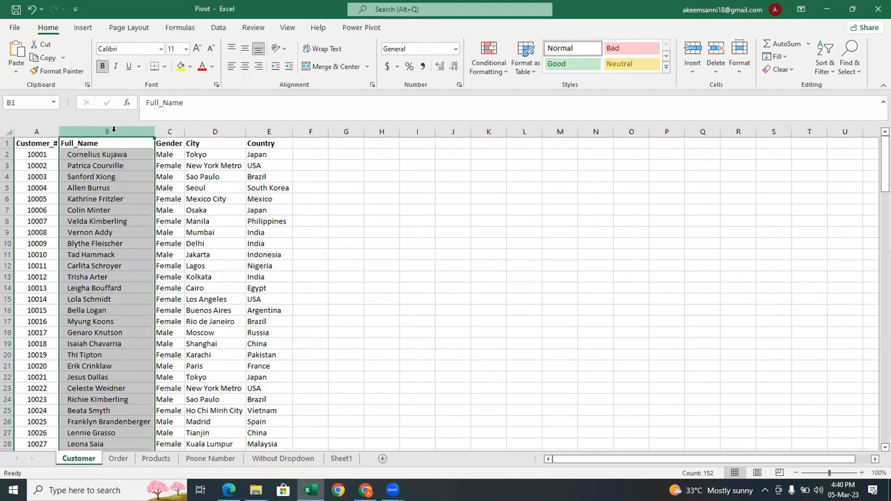
{"action": "left_click", "coordinate": [269, 132]}
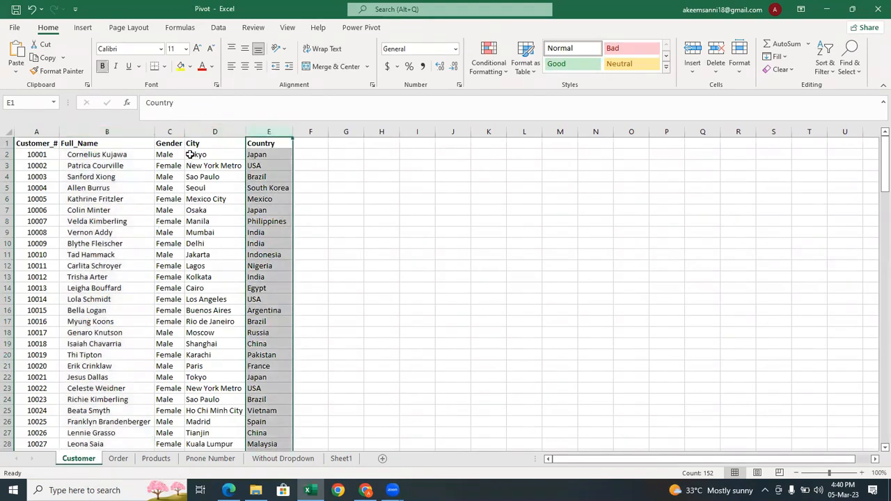
{"action": "left_click", "coordinate": [175, 132]}
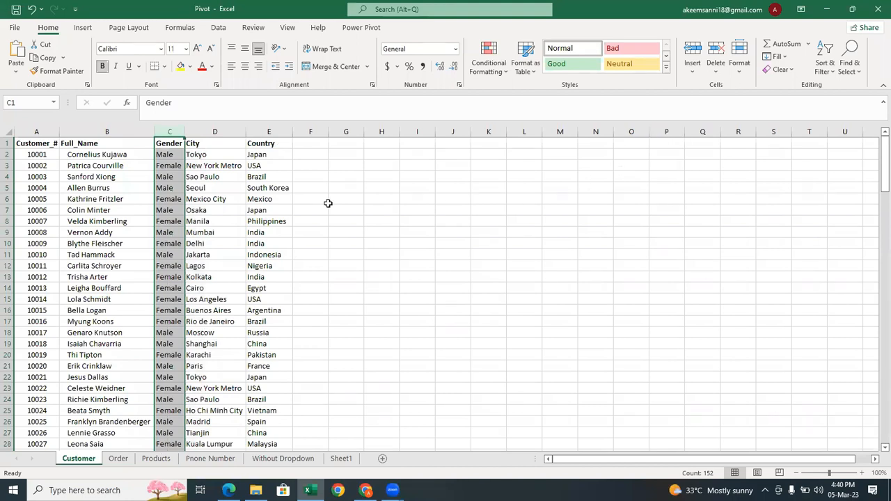
Compare the Customer_# and Full_Name entries on the Customer sheet with the first order's Customer_# and Customer Name lookup on the Order sheet.
{"action": "left_click", "coordinate": [42, 132]}
{"action": "left_click", "coordinate": [30, 165]}
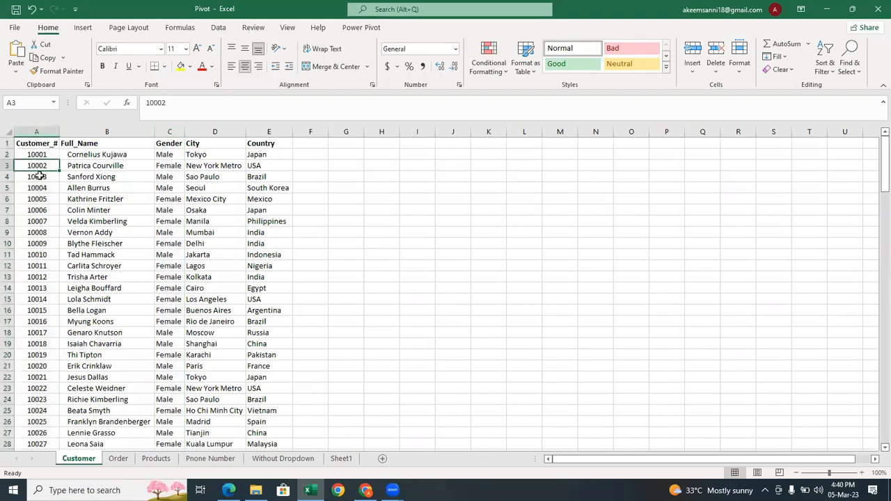
{"action": "left_click", "coordinate": [39, 180]}
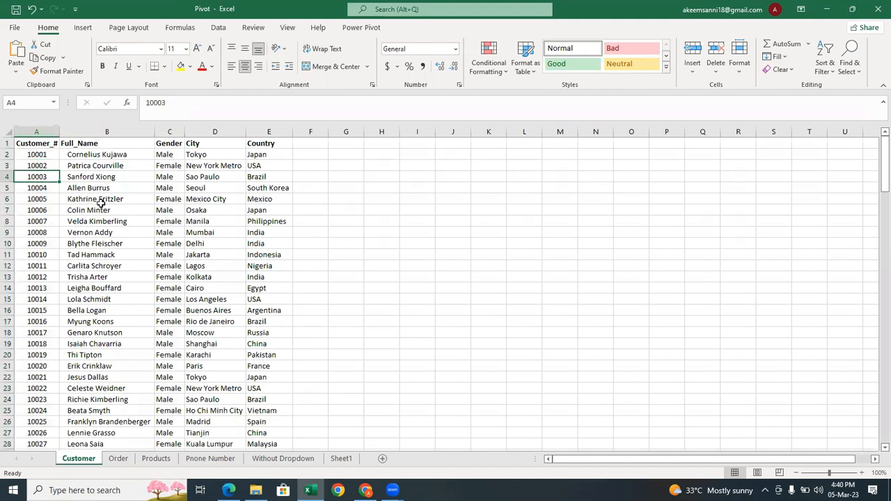
{"action": "left_click", "coordinate": [117, 167]}
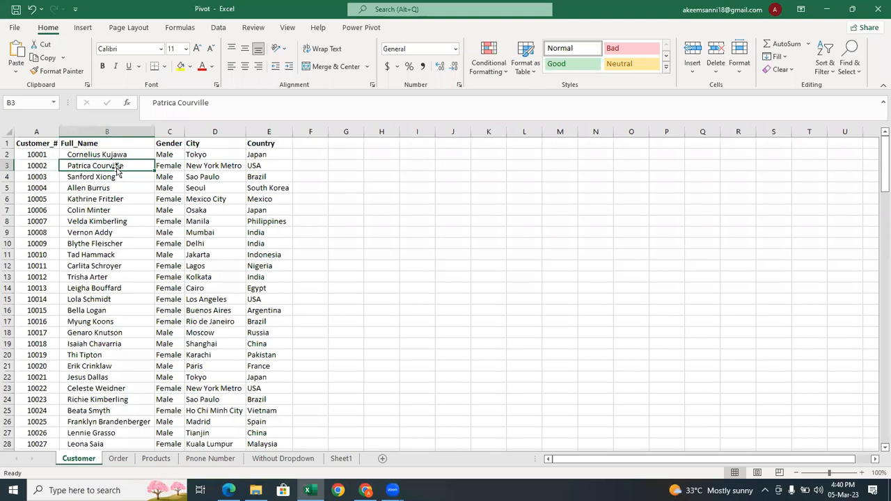
{"action": "left_click", "coordinate": [116, 459]}
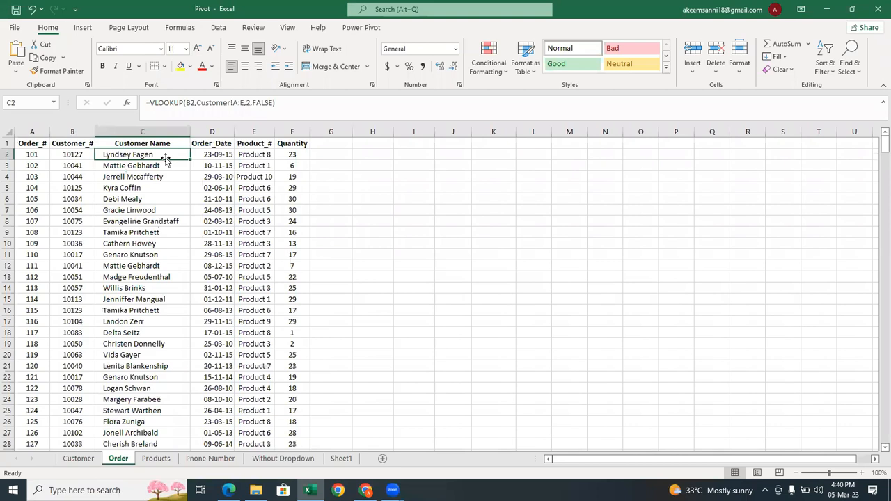
{"action": "left_click", "coordinate": [76, 155]}
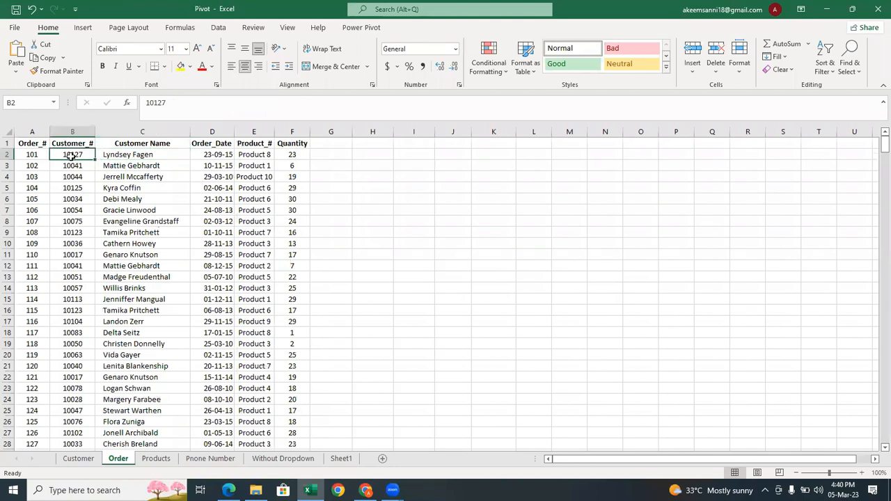
{"action": "left_click", "coordinate": [133, 154]}
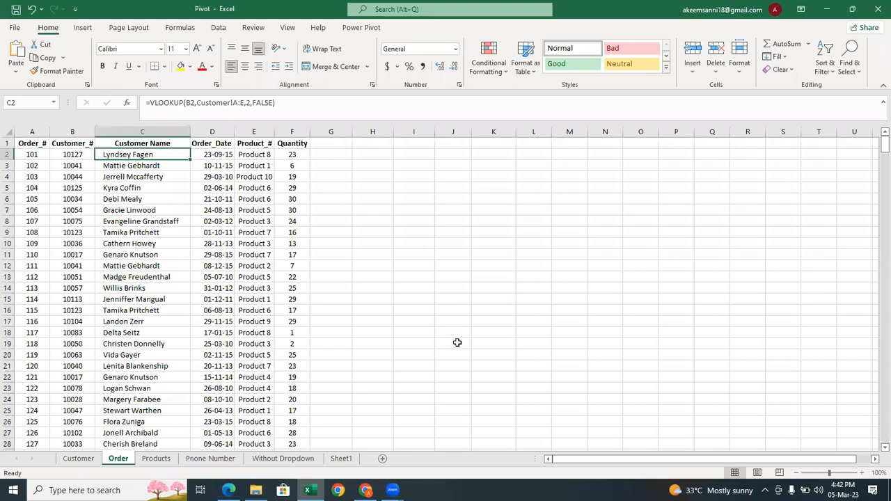
Check the computer's Wi-Fi connection status and the list of available networks.
{"action": "left_click", "coordinate": [765, 490]}
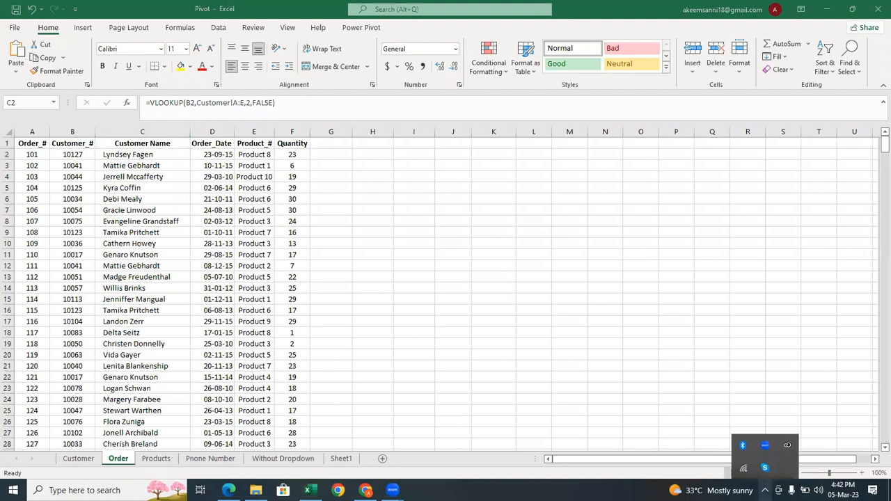
{"action": "left_click", "coordinate": [746, 469]}
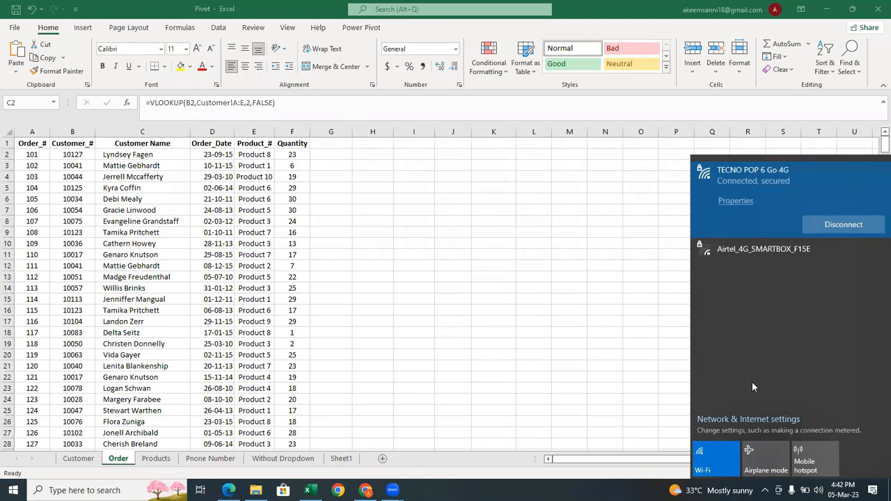
{"action": "left_click", "coordinate": [657, 351]}
{"action": "left_click", "coordinate": [764, 491]}
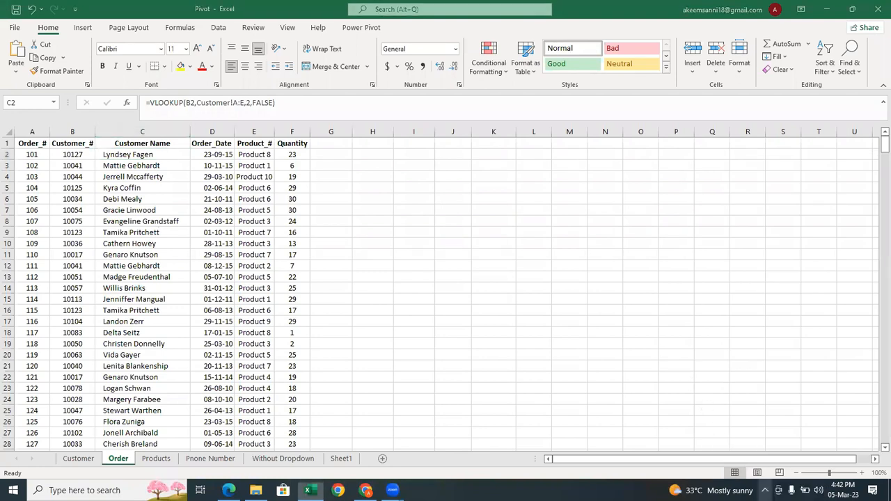
{"action": "left_click", "coordinate": [749, 478]}
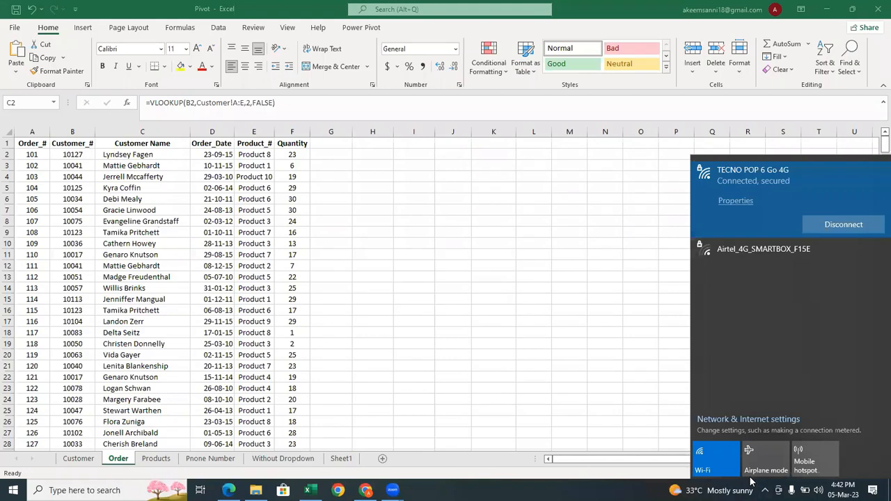
{"action": "left_click", "coordinate": [662, 394]}
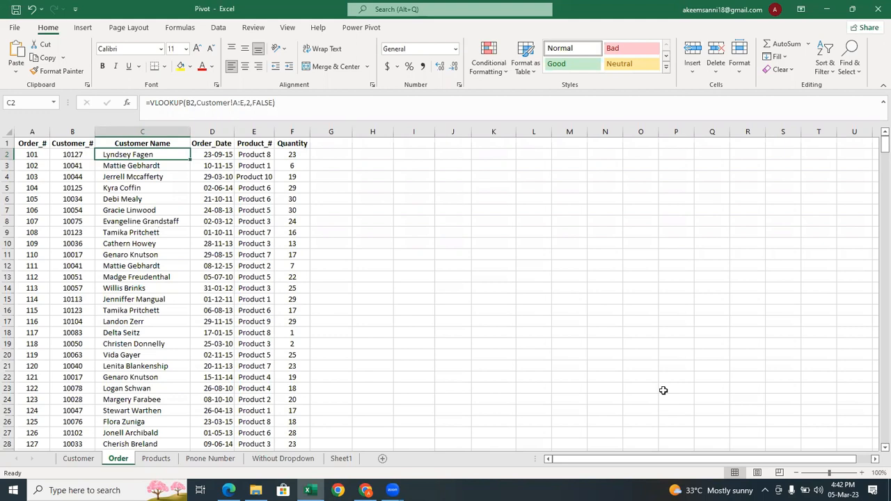
Restart the computer's Wi-Fi by switching it off and back on, and return to the Order sheet.
{"action": "left_click", "coordinate": [766, 491]}
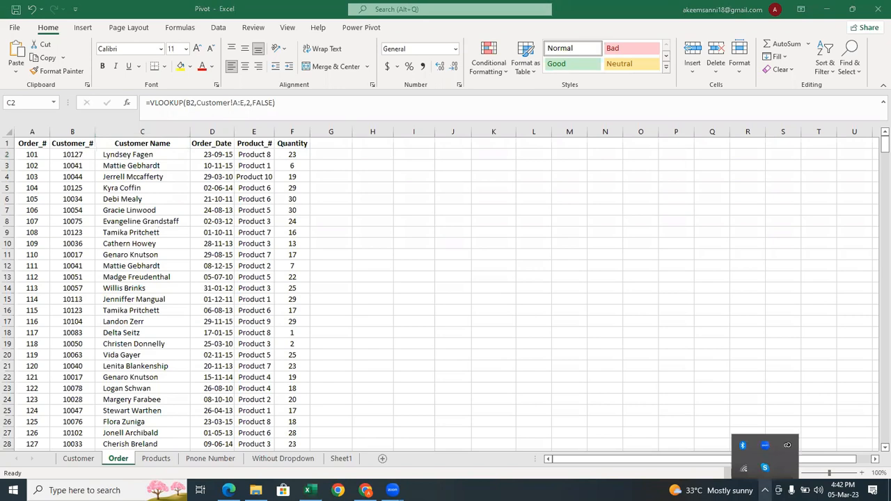
{"action": "left_click", "coordinate": [751, 476]}
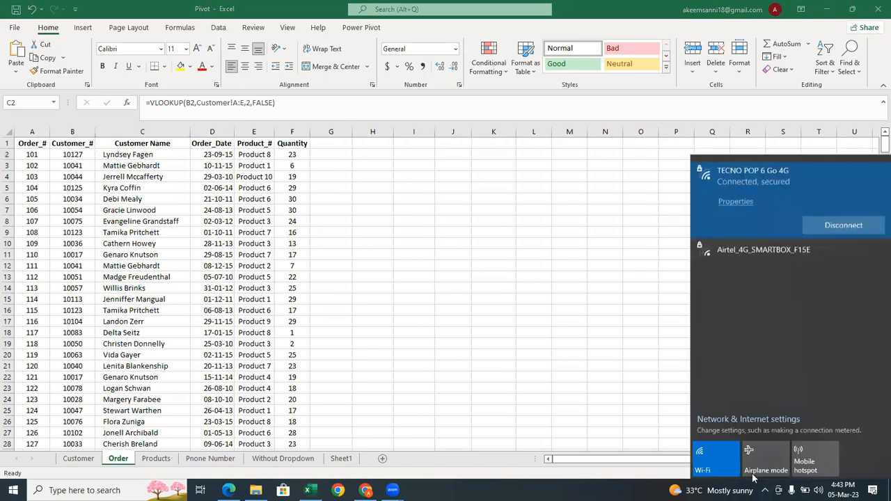
{"action": "left_click", "coordinate": [718, 454]}
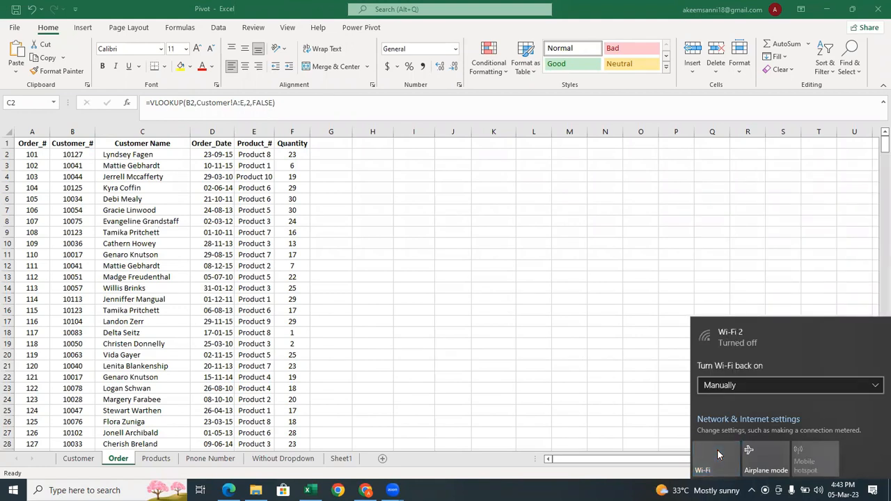
{"action": "left_click", "coordinate": [717, 450]}
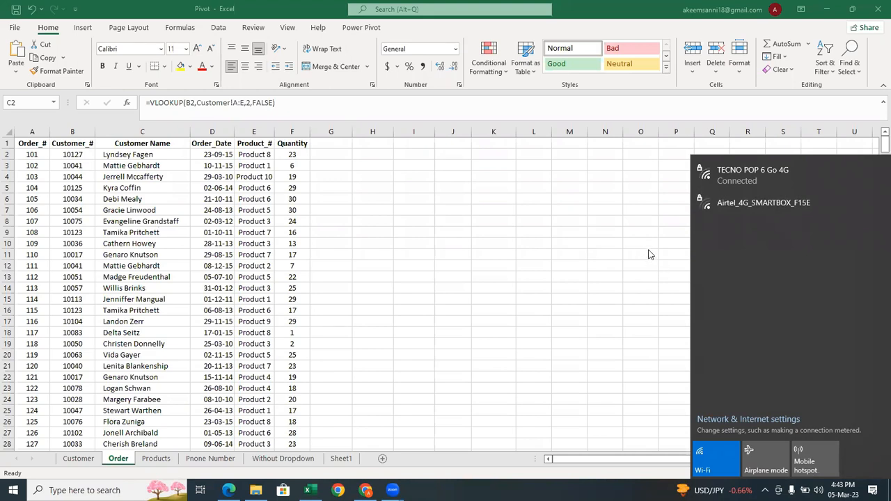
{"action": "left_click", "coordinate": [668, 335]}
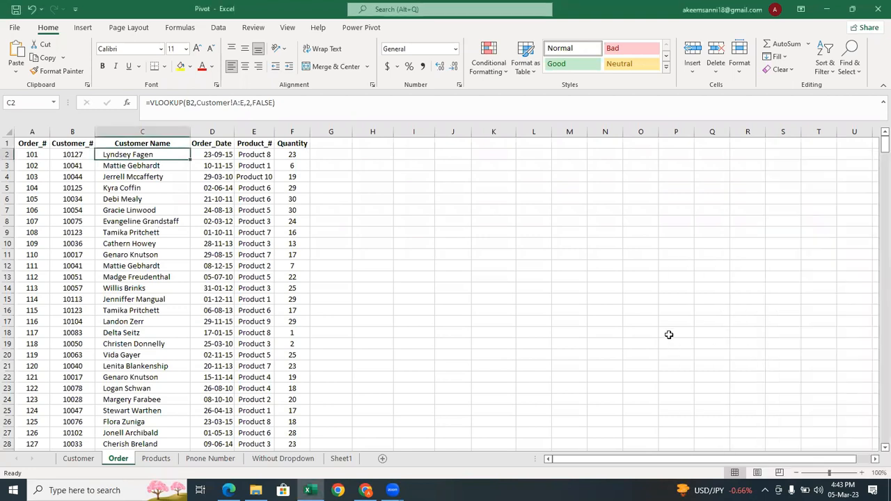
{"action": "left_click", "coordinate": [764, 490]}
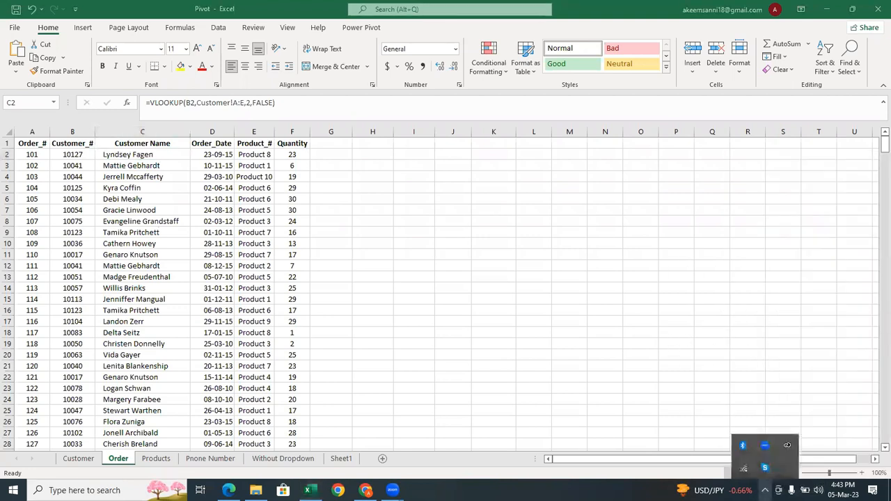
{"action": "left_click", "coordinate": [569, 238]}
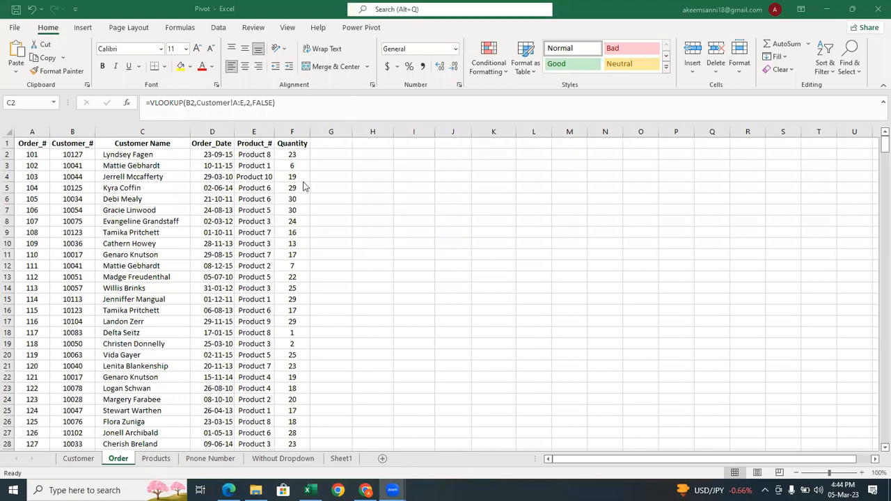
Check that the Wi-Fi is connected before continuing with the Order_Date column.
{"action": "left_click", "coordinate": [221, 132]}
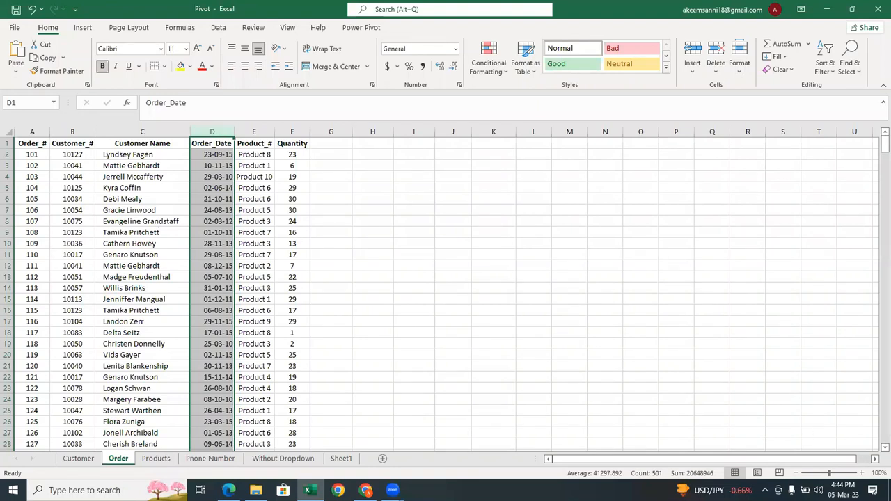
{"action": "left_click", "coordinate": [765, 490]}
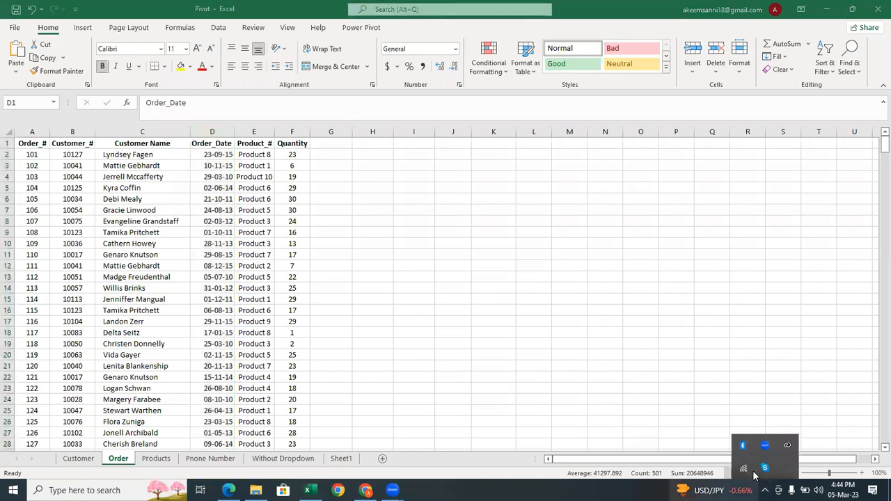
{"action": "left_click", "coordinate": [745, 470]}
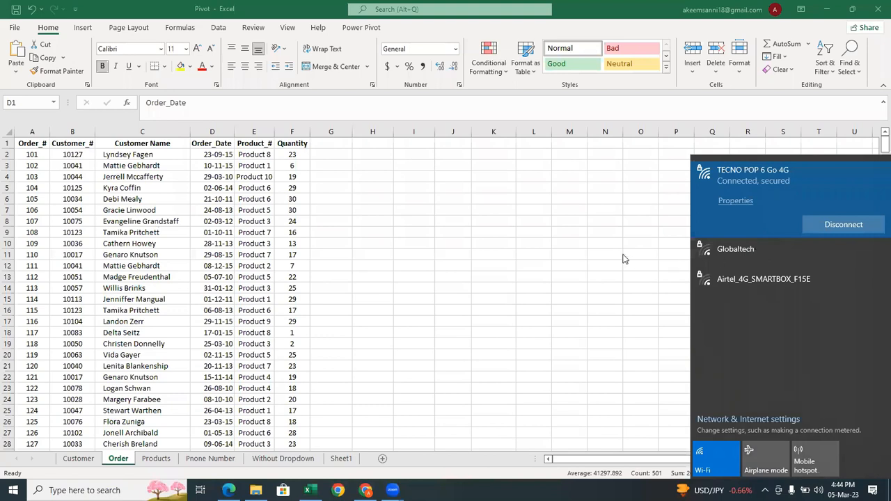
Insert a new column before Order_Date on the Order sheet and give it the header Gender in D1.
{"action": "left_click", "coordinate": [220, 132]}
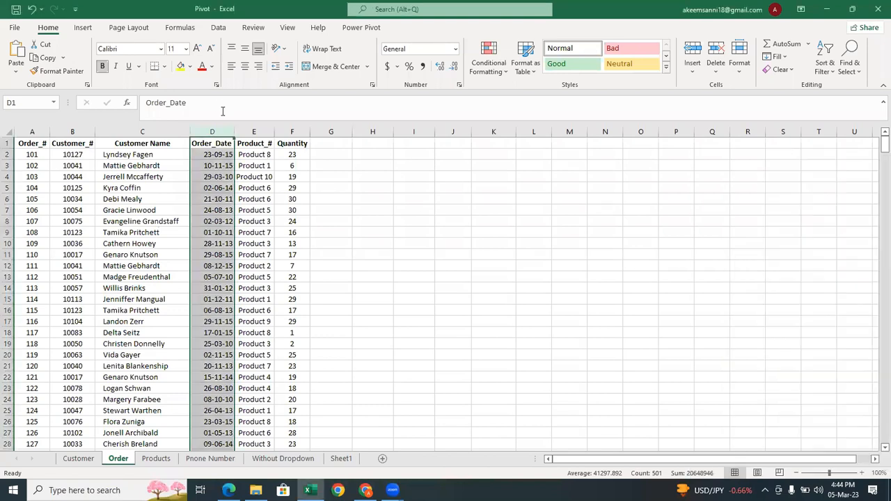
{"action": "right_click", "coordinate": [227, 129]}
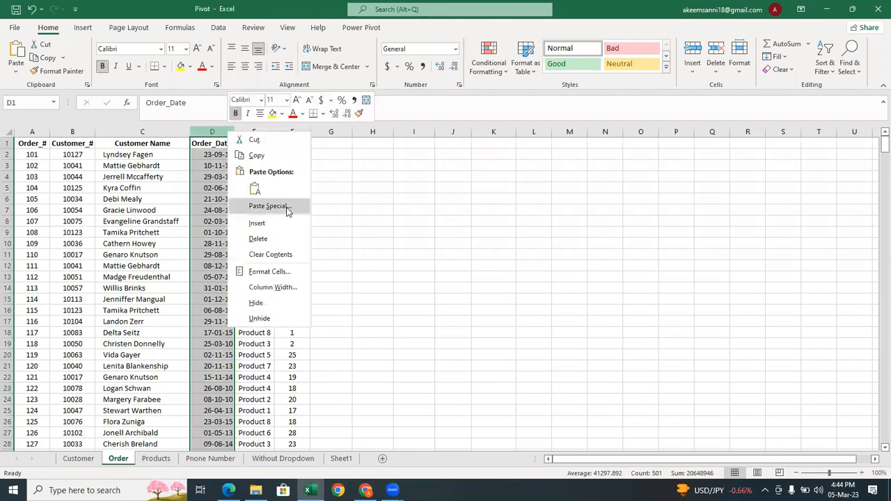
{"action": "left_click", "coordinate": [285, 225]}
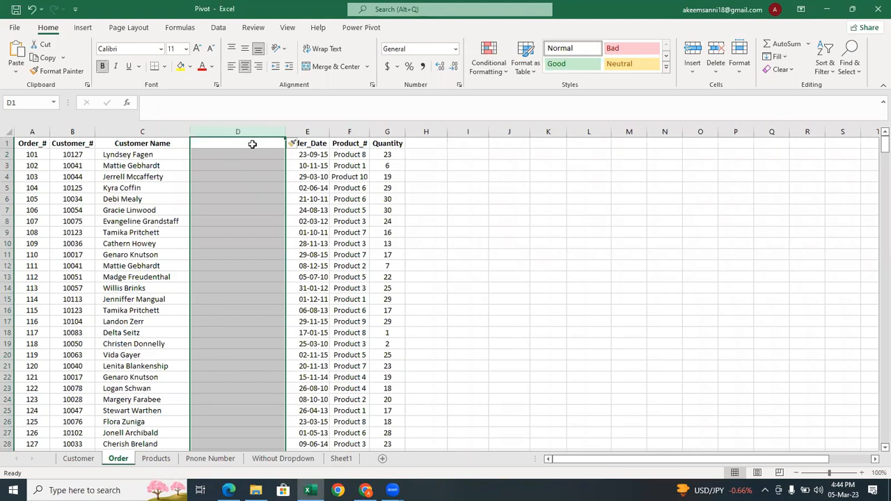
{"action": "left_click", "coordinate": [251, 147]}
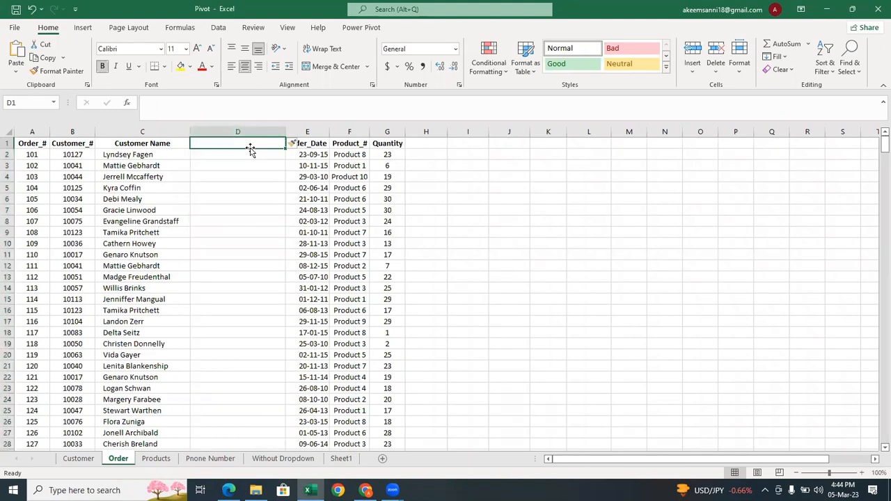
{"action": "type", "text": "Ge"}
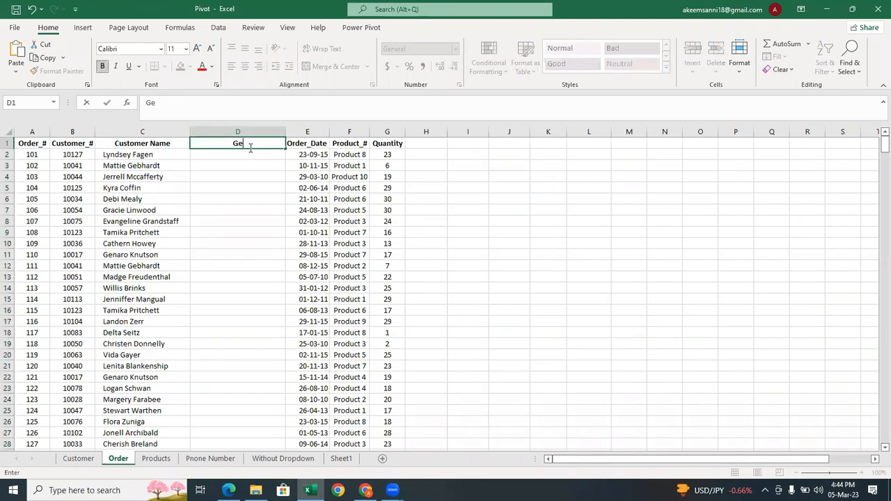
{"action": "type", "text": "nder"}
{"action": "key", "text": "Return"}
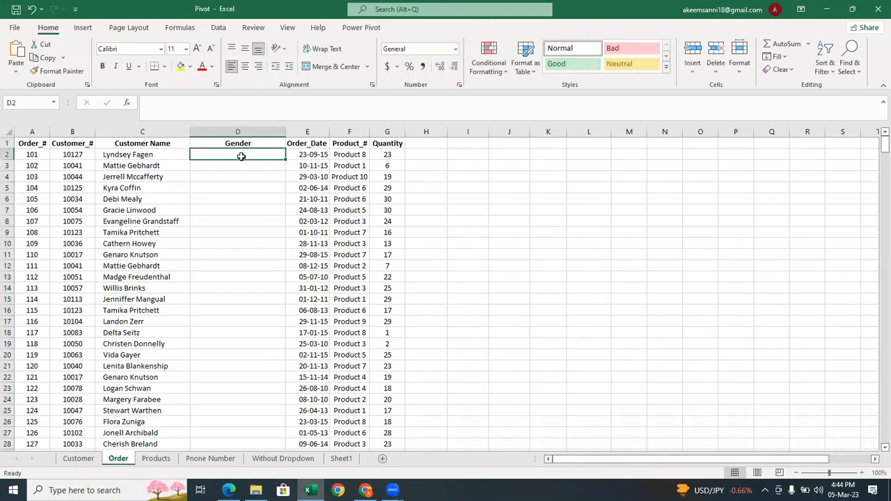
Start a VLOOKUP formula in D2 of the Order sheet with B2 as lookup value and Customer sheet columns A:C as table array.
{"action": "type", "text": "="}
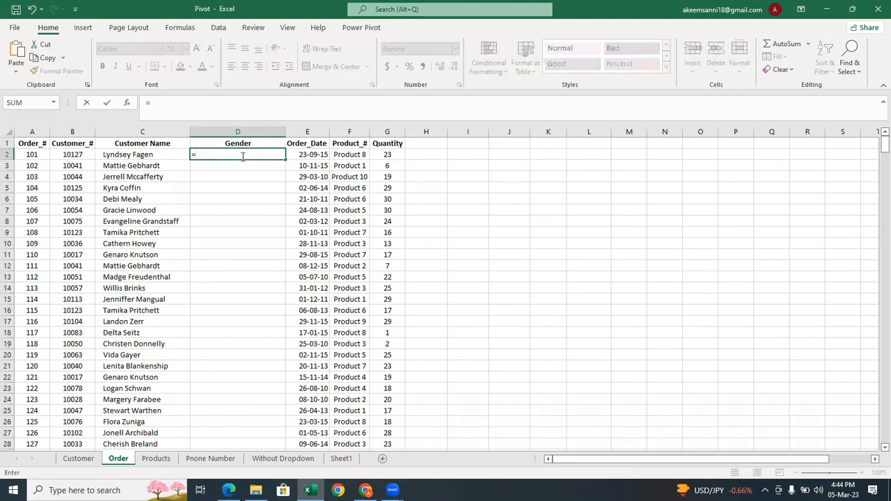
{"action": "type", "text": "vlook"}
{"action": "key", "text": "Tab"}
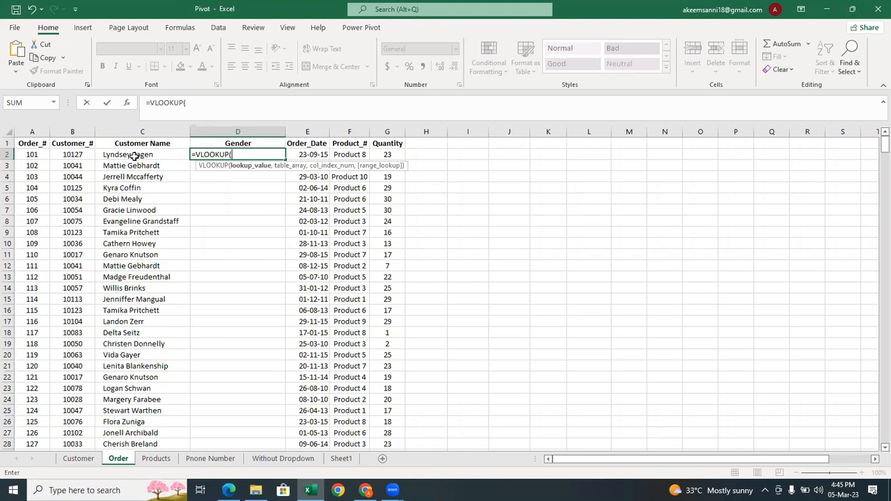
{"action": "left_click", "coordinate": [72, 154]}
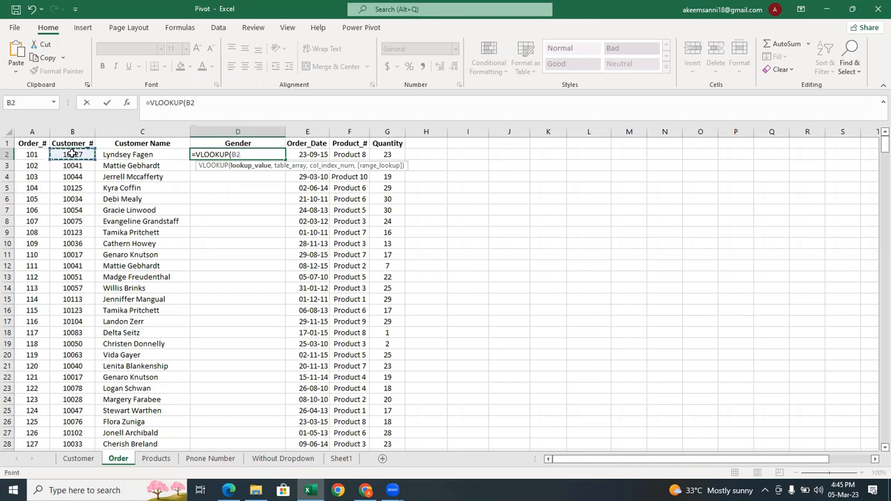
{"action": "type", "text": ","}
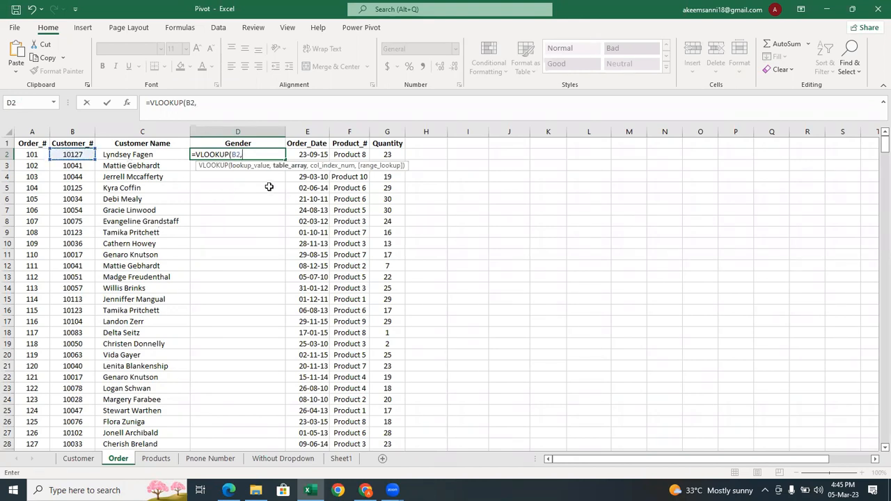
{"action": "left_click", "coordinate": [78, 458]}
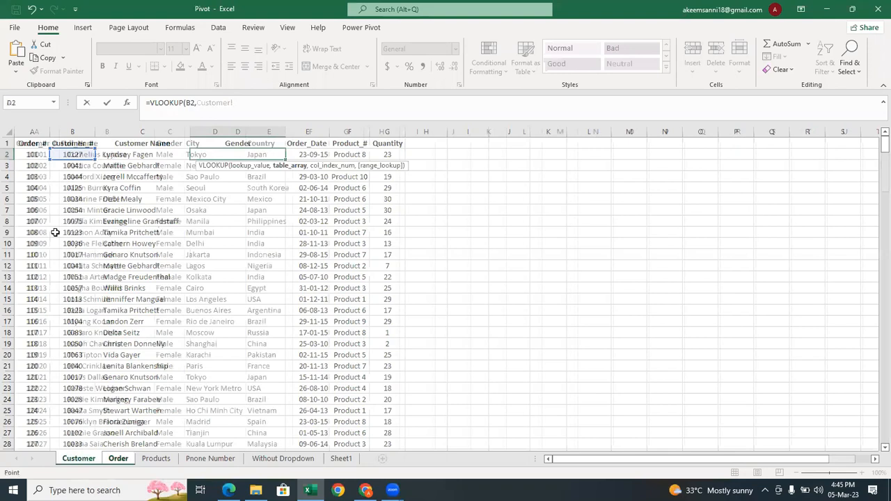
{"action": "left_click", "coordinate": [40, 131]}
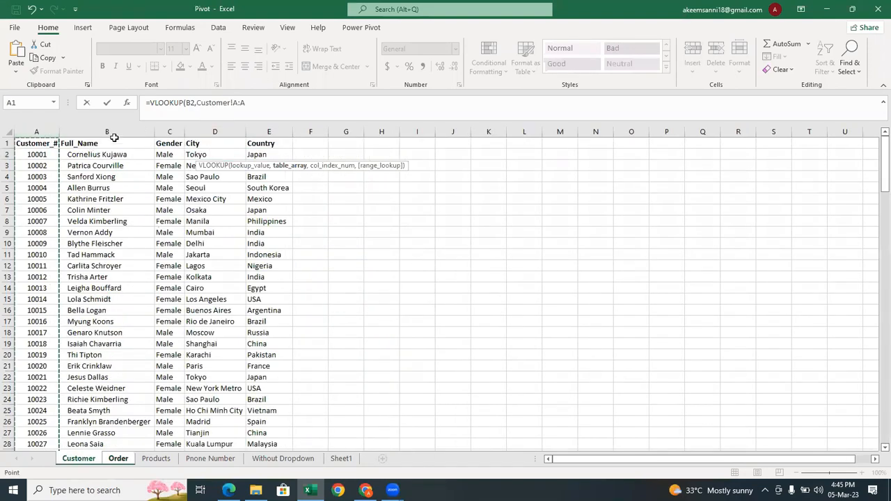
{"action": "left_click_drag", "start_coordinate": [110, 125], "coordinate": [170, 131]}
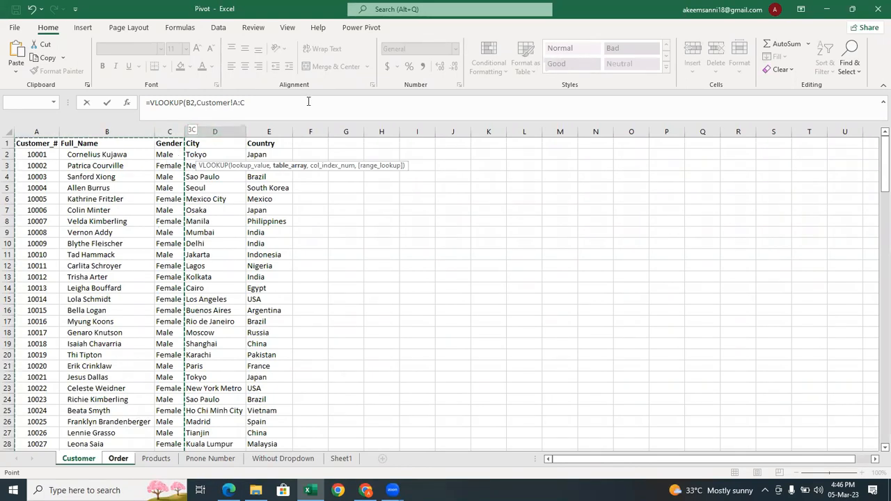
Complete the Gender VLOOKUP with column index 3 and FALSE for an exact match, and reselect cell D2.
{"action": "type", "text": ",3"}
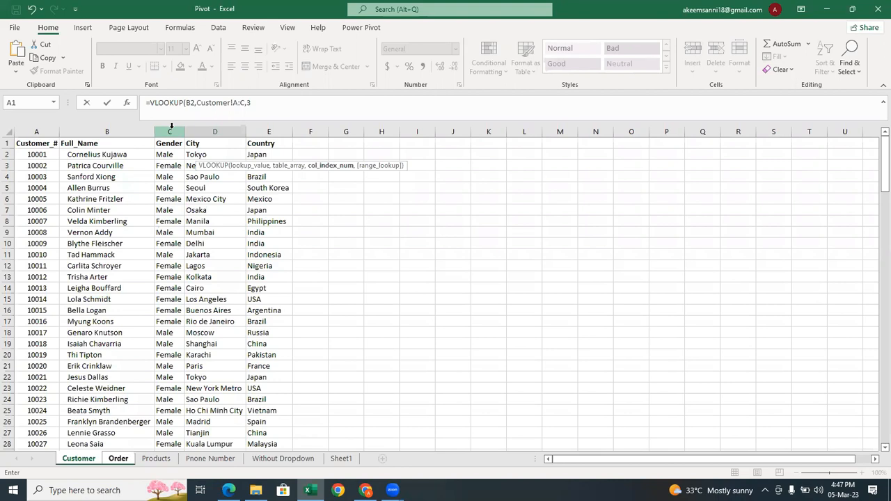
{"action": "type", "text": ","}
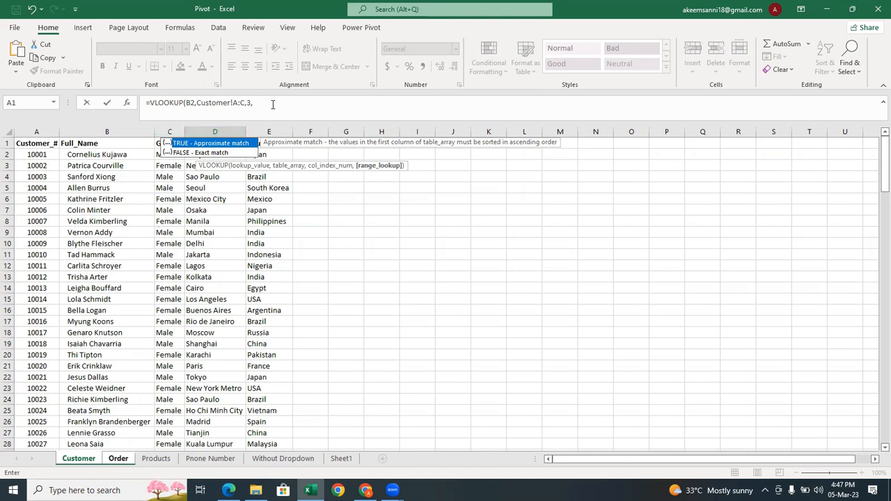
{"action": "type", "text": "0"}
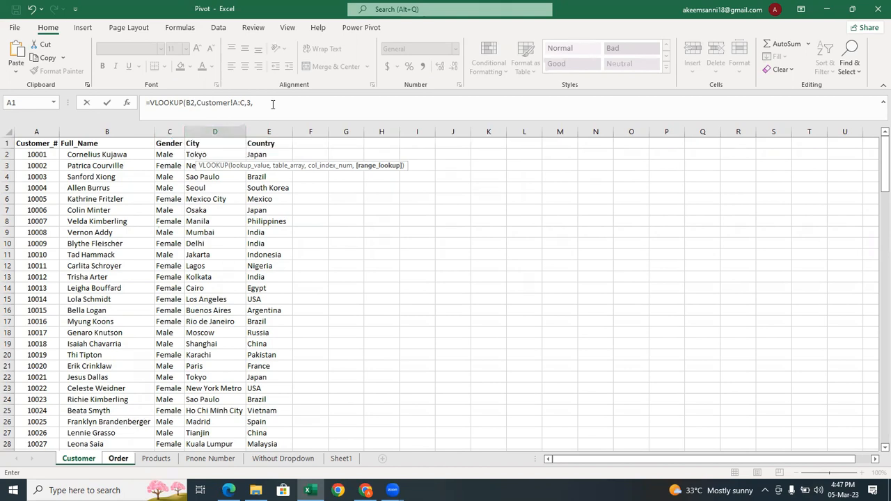
{"action": "type", "text": "FALSE"}
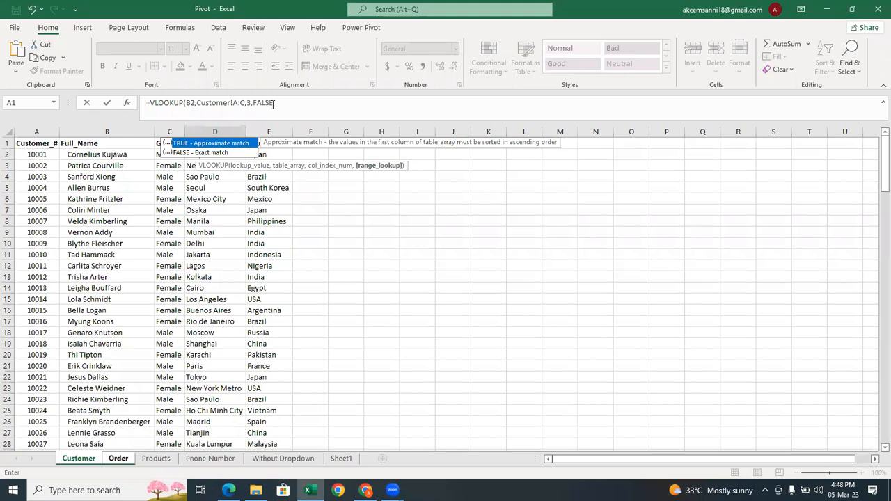
{"action": "type", "text": ")"}
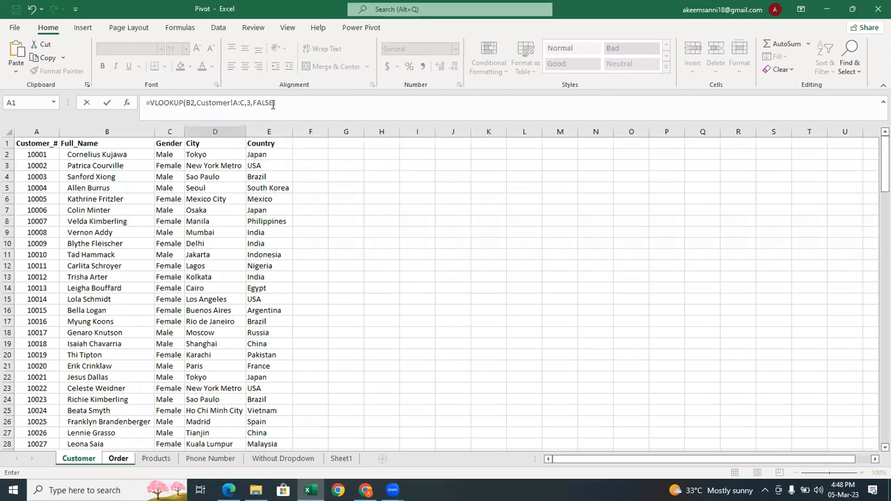
{"action": "key", "text": "Return"}
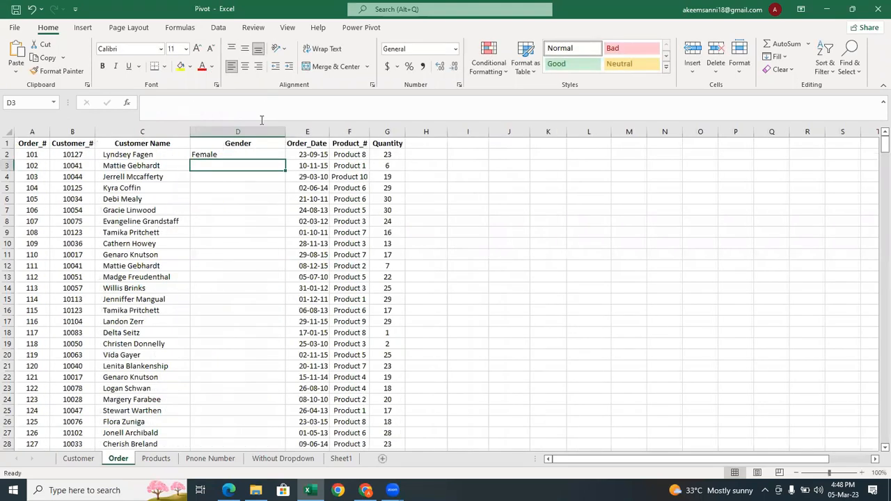
{"action": "left_click", "coordinate": [228, 155]}
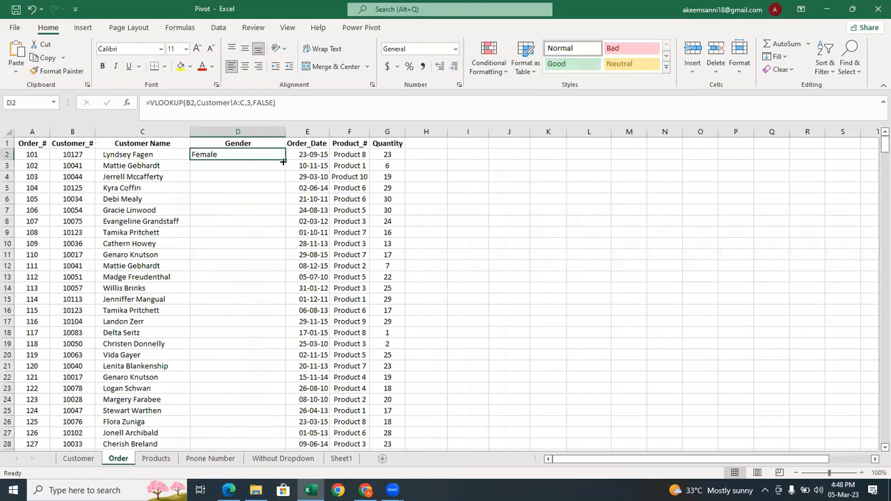
Fill the VLOOKUP gender formula from D2 down the whole Gender column on the Order sheet.
{"action": "double_click", "coordinate": [283, 161]}
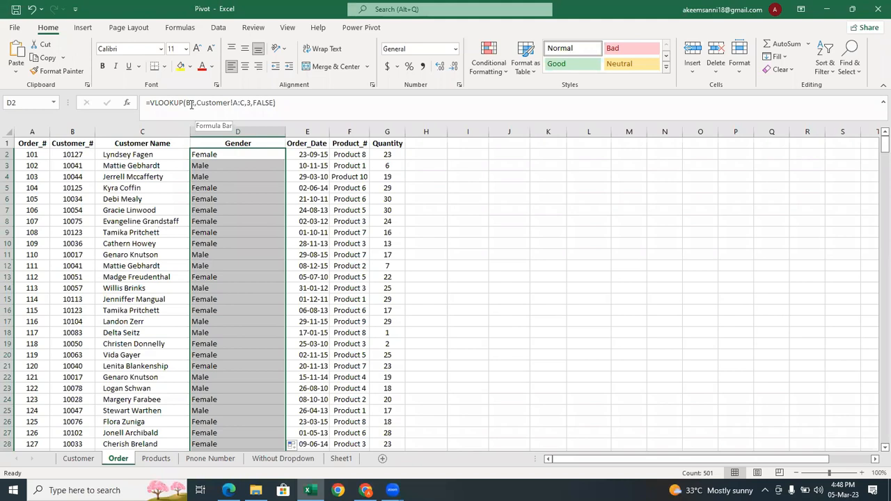
Test the name and gender lookups by changing the last digit of the first order's customer number in B2.
{"action": "left_click", "coordinate": [72, 154]}
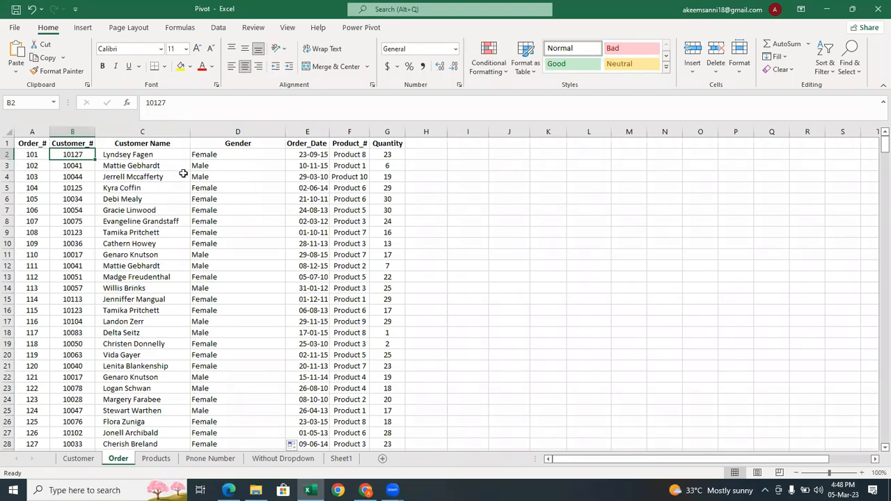
{"action": "double_click", "coordinate": [84, 155]}
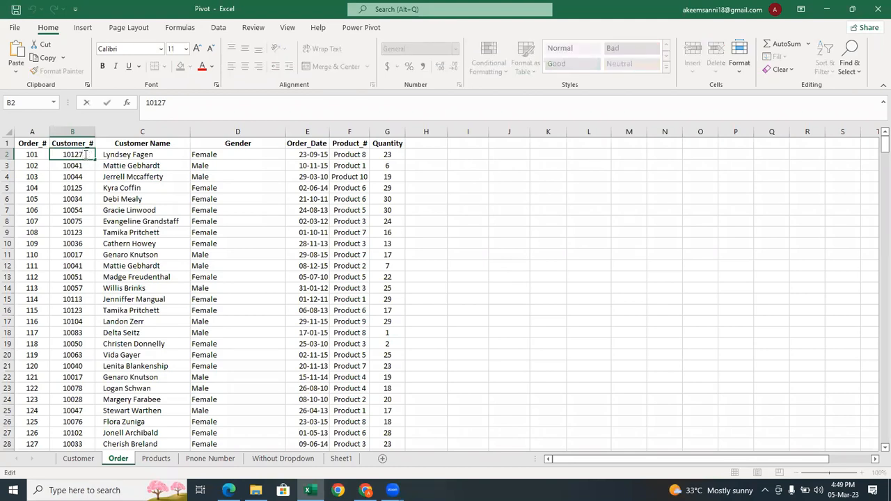
{"action": "key", "text": "BackSpace"}
{"action": "type", "text": "4"}
{"action": "key", "text": "Return"}
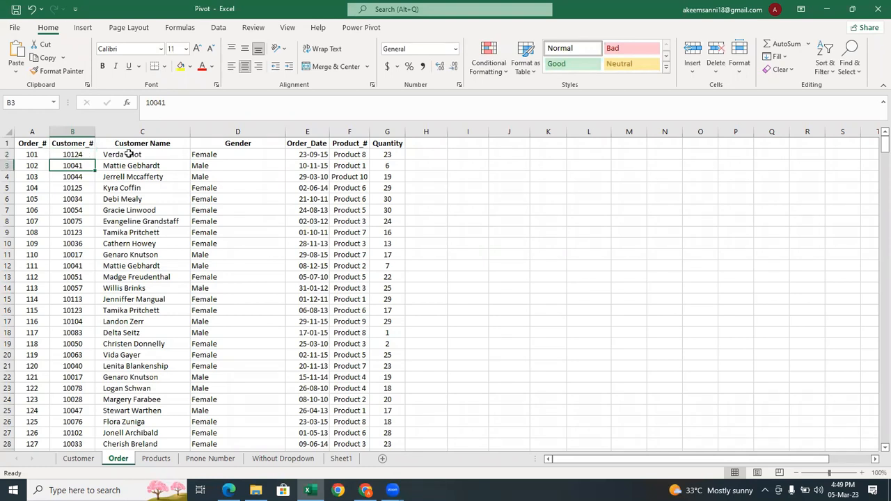
{"action": "scroll", "coordinate": [102, 160], "scroll_direction": "right", "scroll_amount": 2}
{"action": "scroll", "coordinate": [101, 160], "scroll_direction": "right", "scroll_amount": 3}
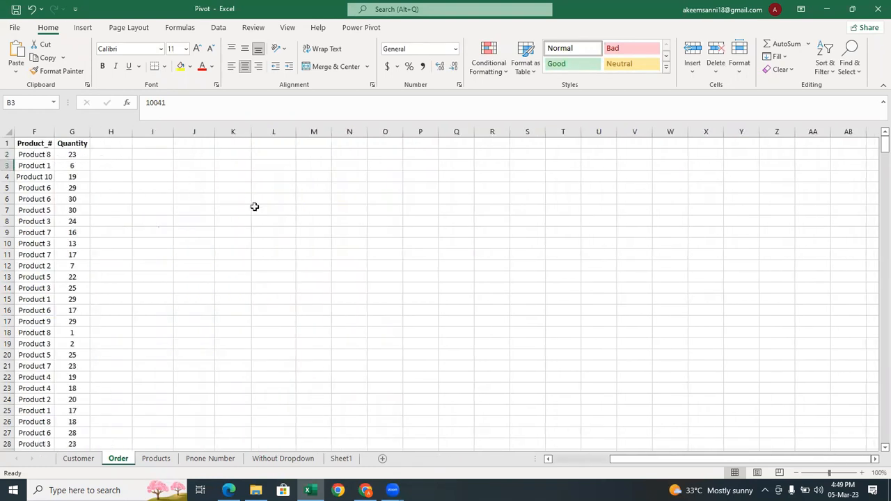
{"action": "left_click_drag", "start_coordinate": [638, 459], "coordinate": [580, 459]}
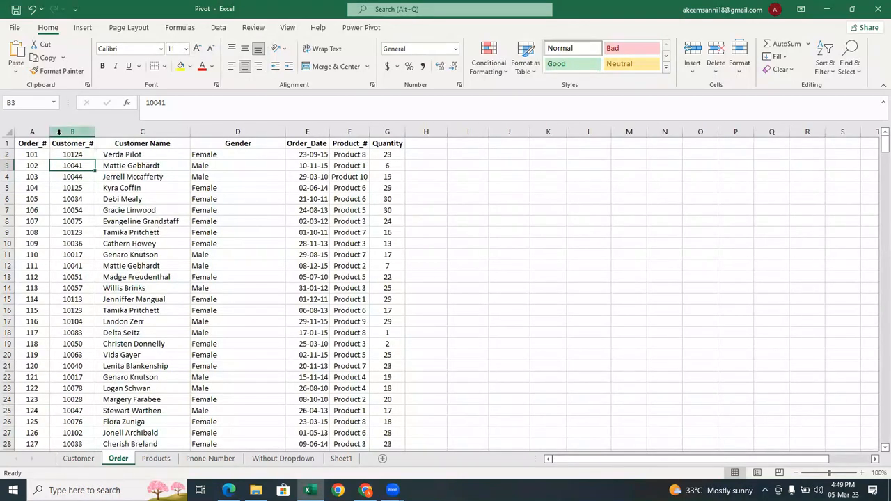
Enter another customer number in B2, differing only in its final digit, to test the lookups again.
{"action": "left_click", "coordinate": [81, 155]}
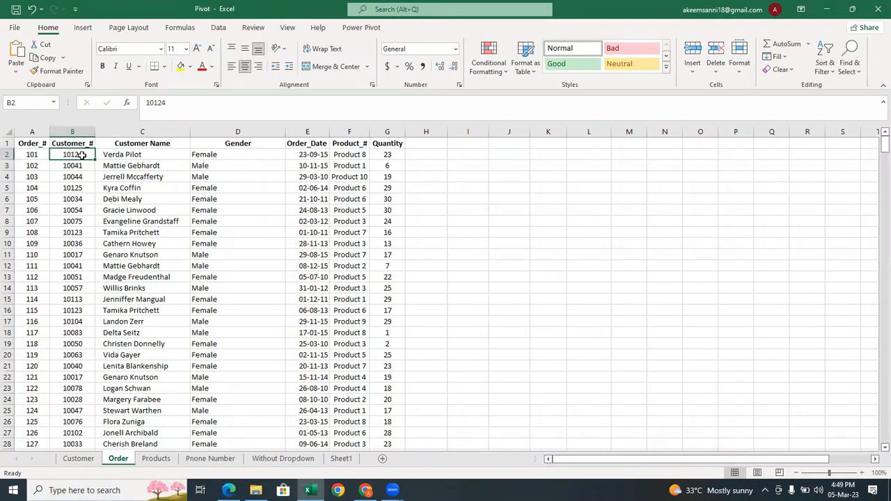
{"action": "double_click", "coordinate": [81, 155]}
{"action": "key", "text": "BackSpace"}
{"action": "type", "text": "0"}
{"action": "key", "text": "Return"}
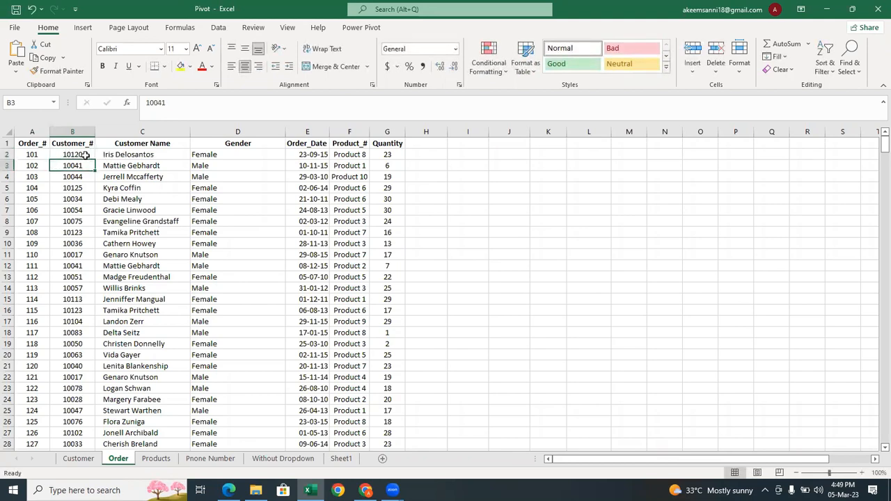
Replace the last two digits of the customer number in B2 to look up a different customer's name and gender.
{"action": "left_click", "coordinate": [83, 154]}
{"action": "double_click", "coordinate": [82, 154]}
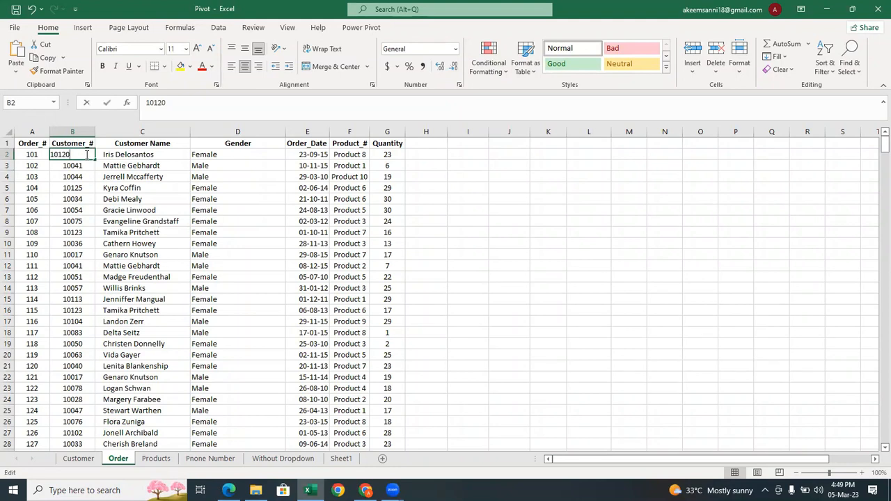
{"action": "key", "text": "BackSpace"}
{"action": "key", "text": "BackSpace"}
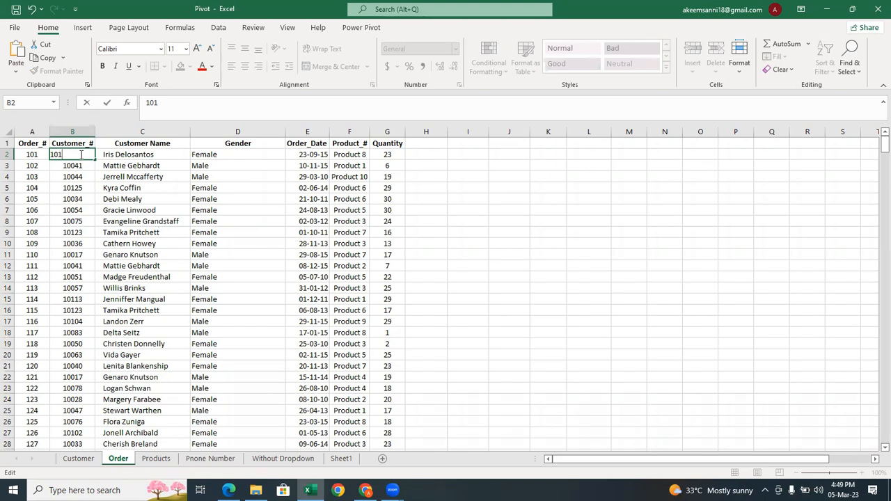
{"action": "type", "text": "05"}
{"action": "key", "text": "Return"}
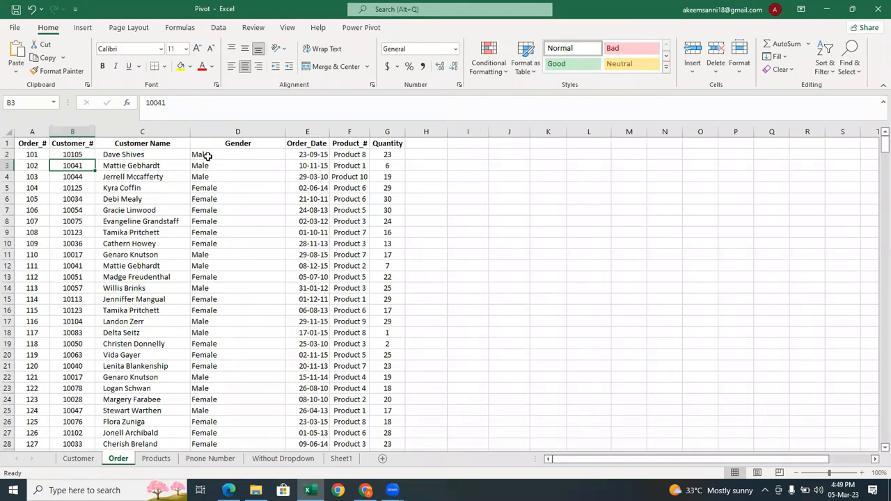
Restore the first order's original customer number in B2.
{"action": "left_click", "coordinate": [82, 155]}
{"action": "double_click", "coordinate": [82, 155]}
{"action": "key", "text": "BackSpace"}
{"action": "key", "text": "BackSpace"}
{"action": "type", "text": "27"}
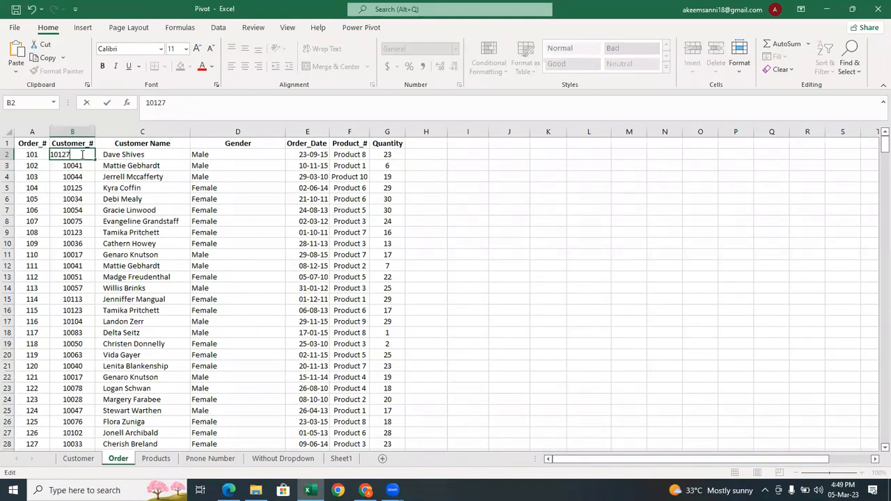
{"action": "key", "text": "Return"}
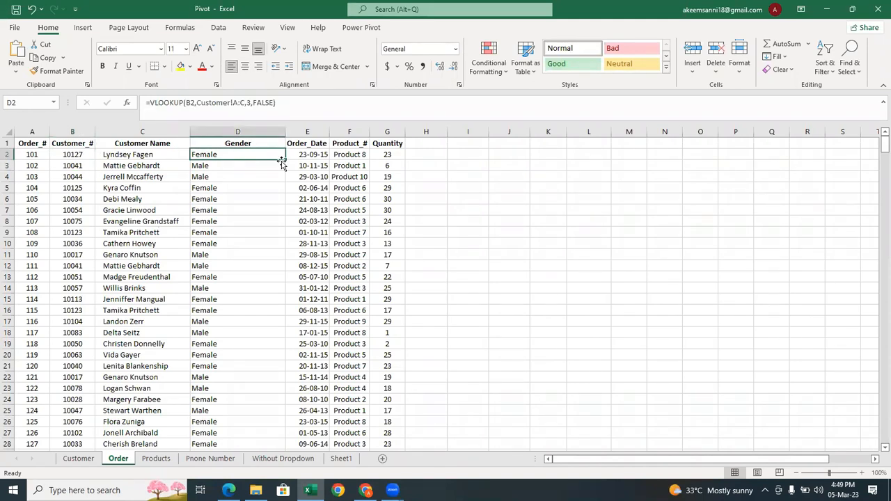
{"action": "left_click", "coordinate": [307, 132]}
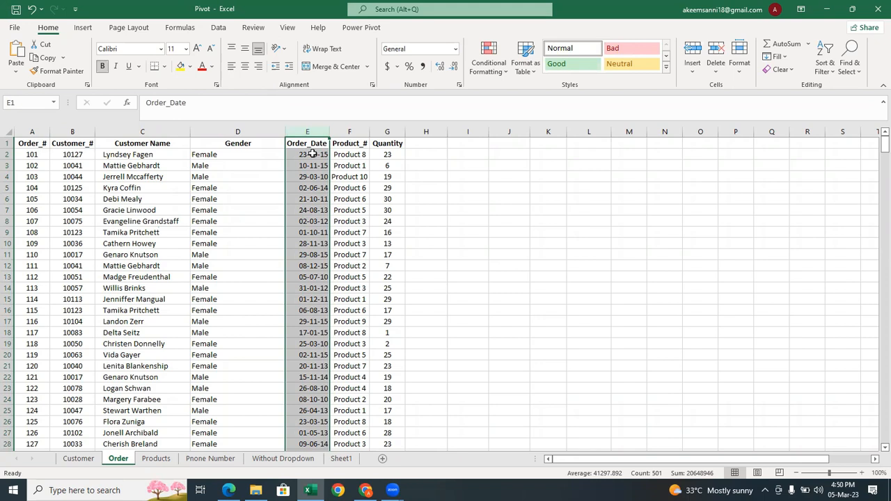
{"action": "left_click", "coordinate": [265, 154]}
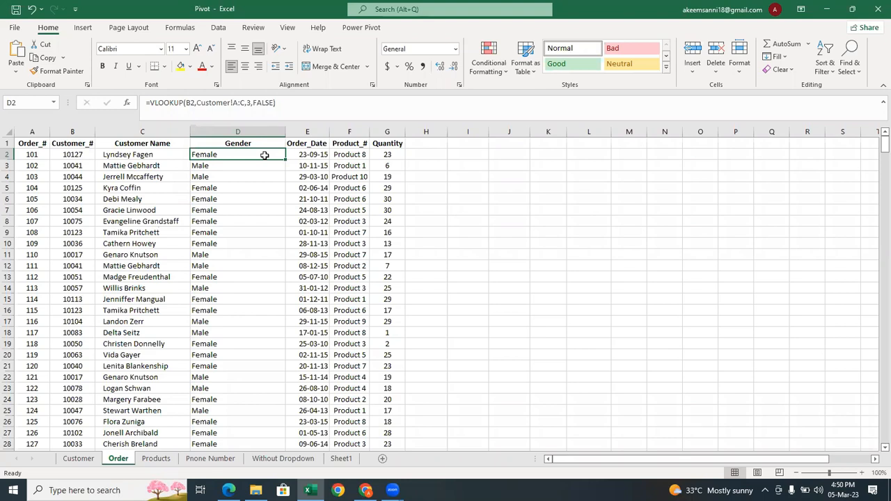
{"action": "left_click", "coordinate": [331, 72]}
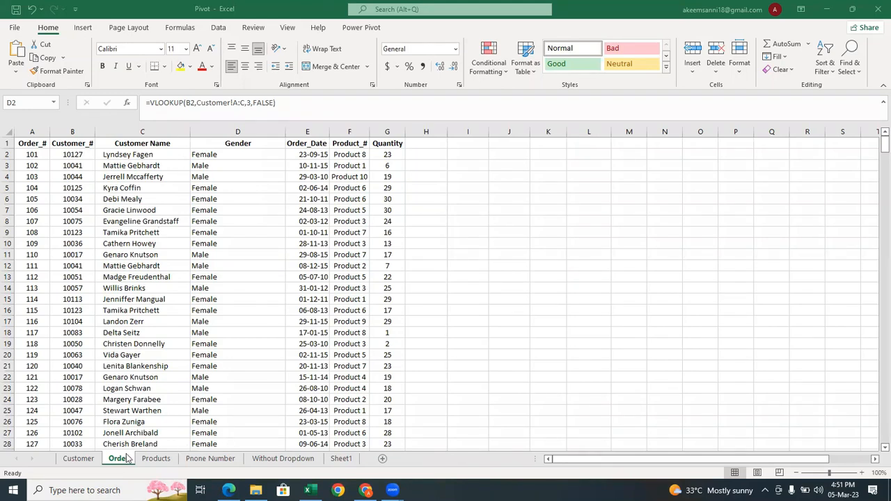
Examine the Customer_# and Full_Name columns on the Customer sheet as the source data for the lookups.
{"action": "left_click", "coordinate": [67, 461]}
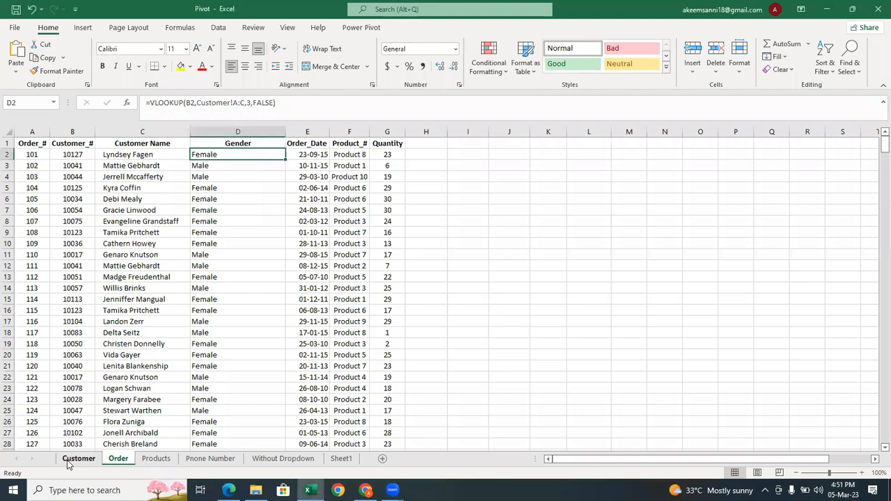
{"action": "left_click", "coordinate": [71, 463]}
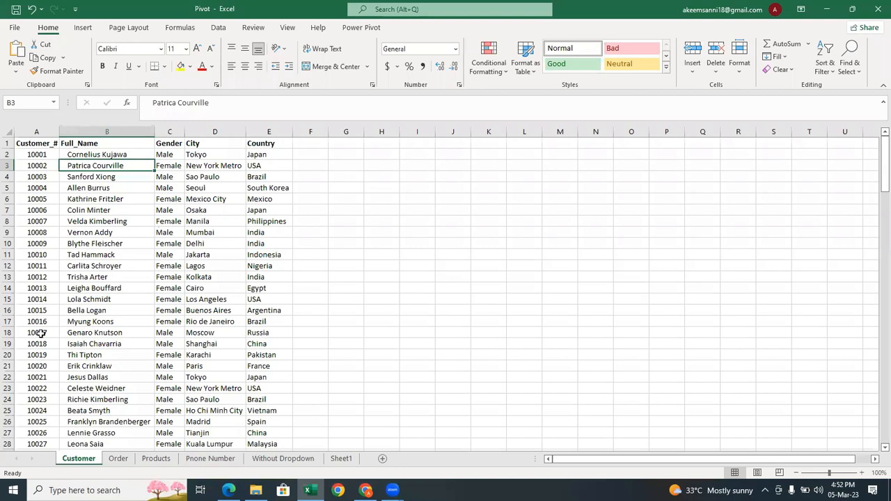
{"action": "left_click", "coordinate": [43, 126]}
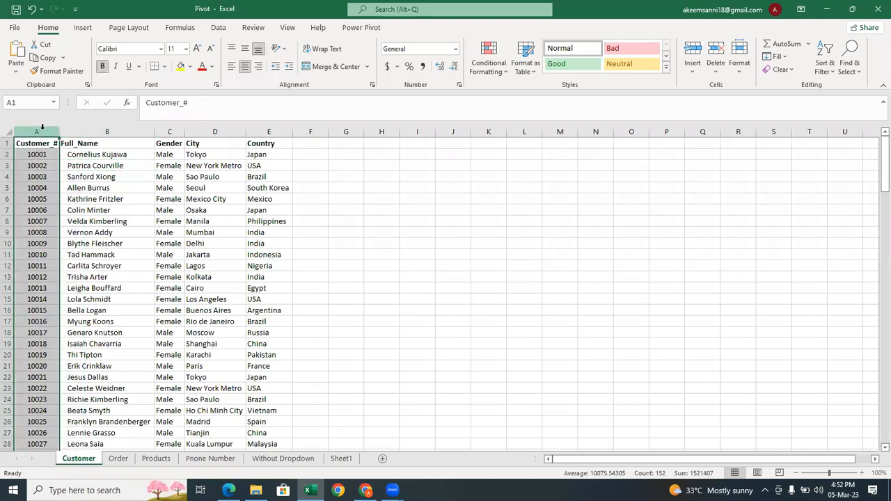
{"action": "left_click_drag", "start_coordinate": [42, 127], "coordinate": [112, 128]}
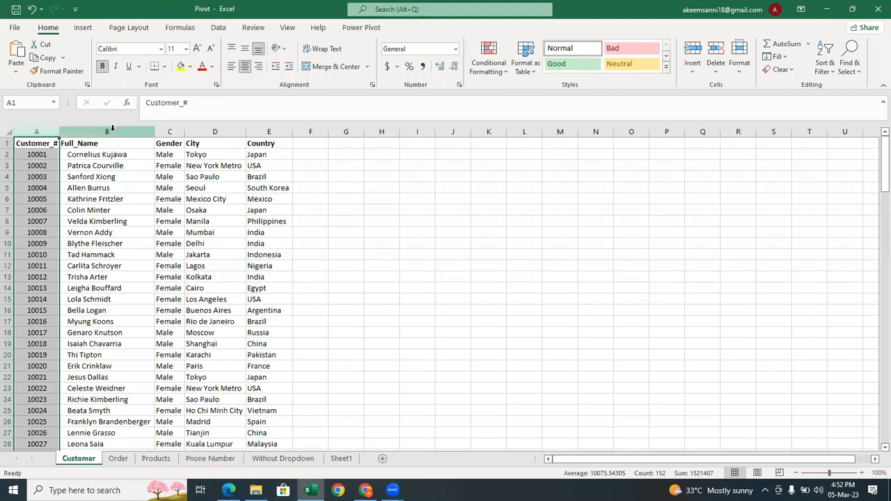
{"action": "left_click", "coordinate": [112, 128]}
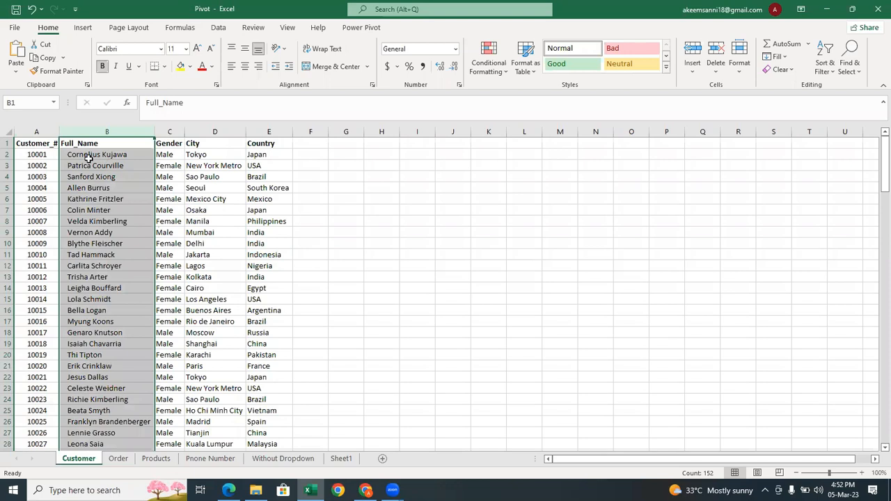
{"action": "left_click", "coordinate": [36, 130]}
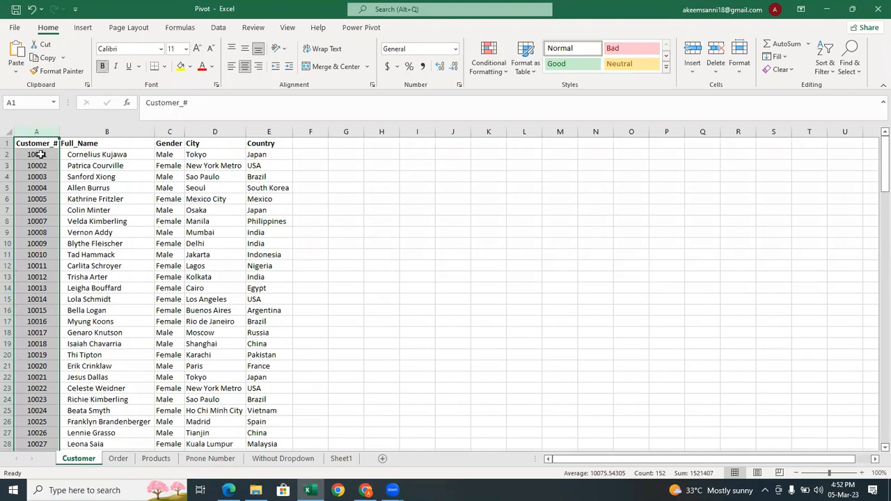
{"action": "left_click", "coordinate": [106, 130]}
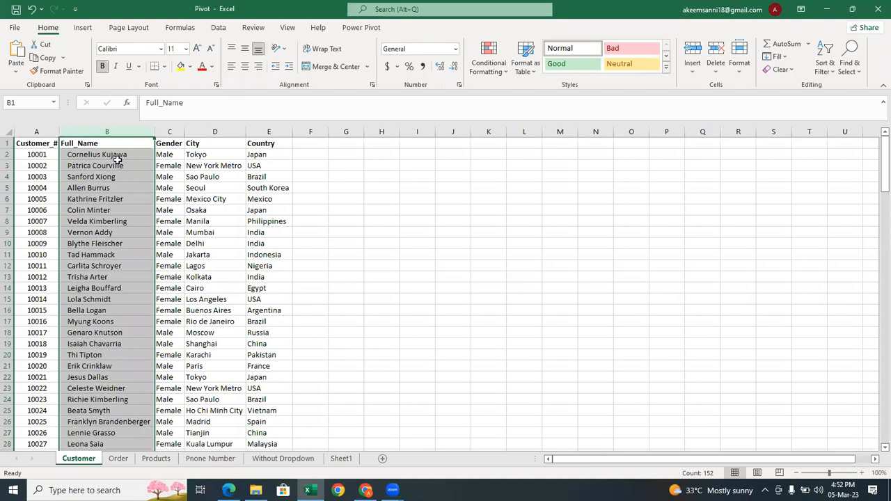
{"action": "left_click", "coordinate": [35, 130]}
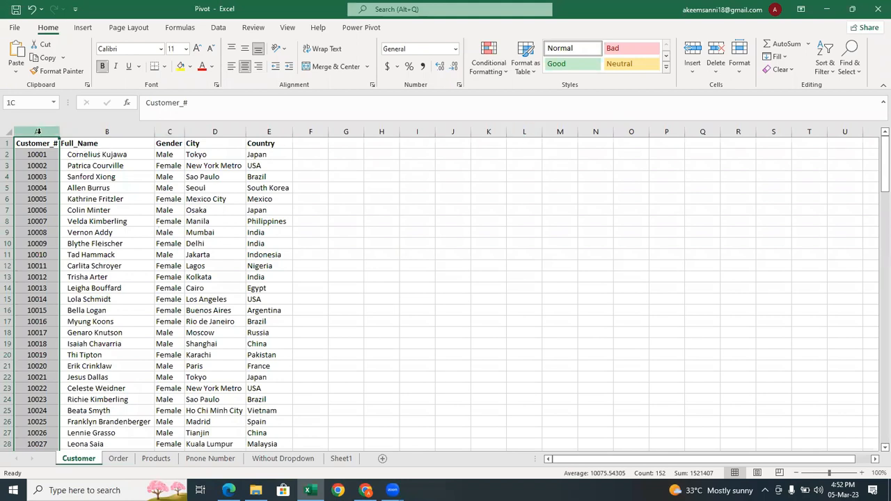
{"action": "left_click", "coordinate": [87, 133]}
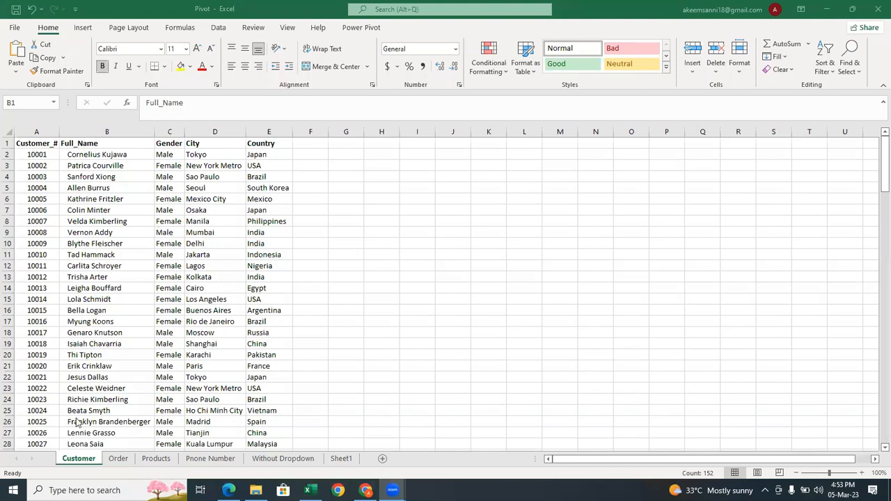
Insert two blank columns between Gender and Order_Date on the Order sheet and select header cell E1.
{"action": "left_click", "coordinate": [118, 459]}
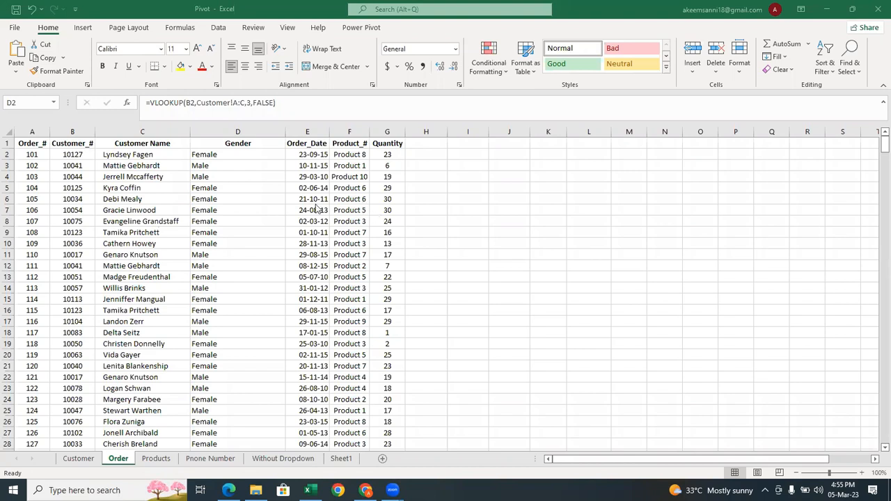
{"action": "left_click", "coordinate": [257, 131]}
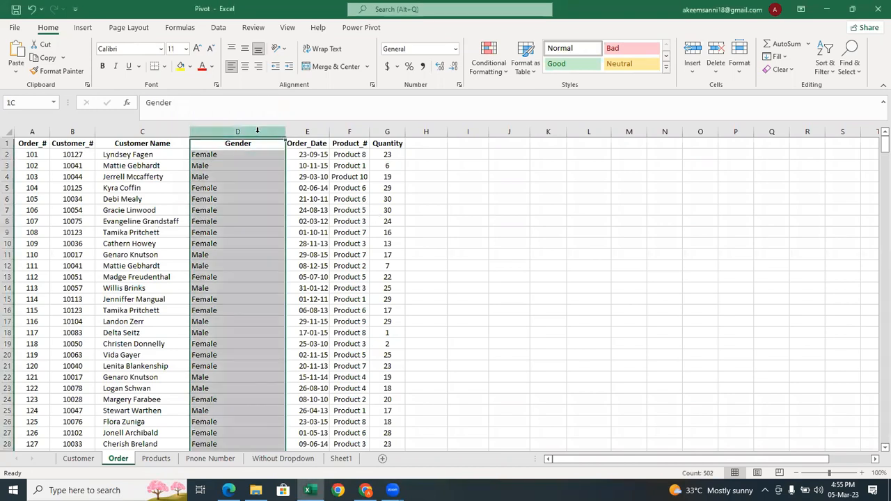
{"action": "left_click", "coordinate": [313, 129]}
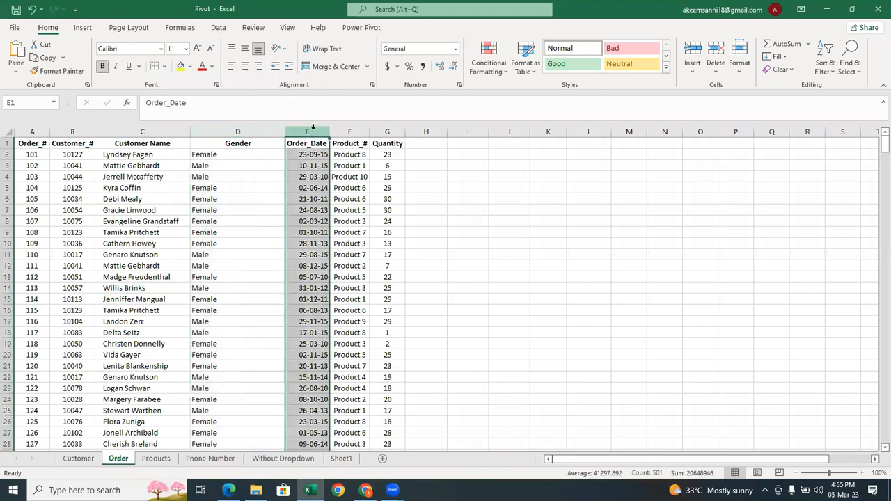
{"action": "left_click", "coordinate": [350, 131]}
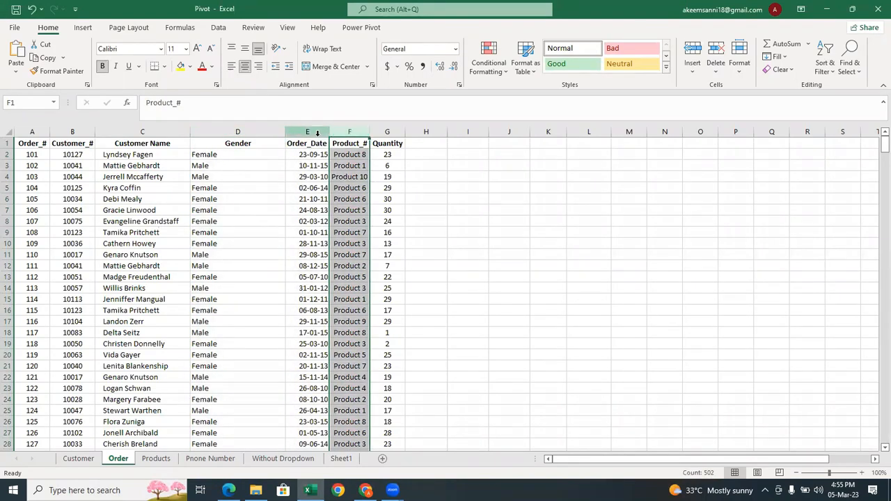
{"action": "left_click", "coordinate": [317, 133]}
{"action": "right_click", "coordinate": [318, 139]}
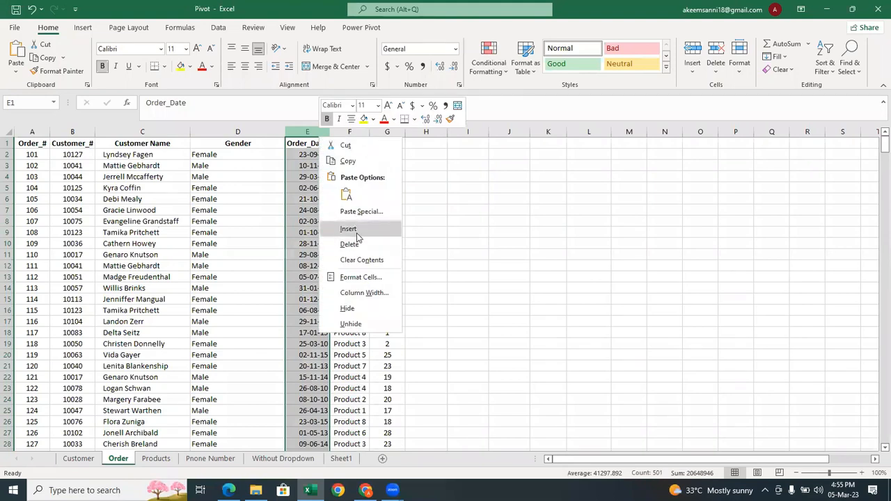
{"action": "left_click", "coordinate": [351, 225]}
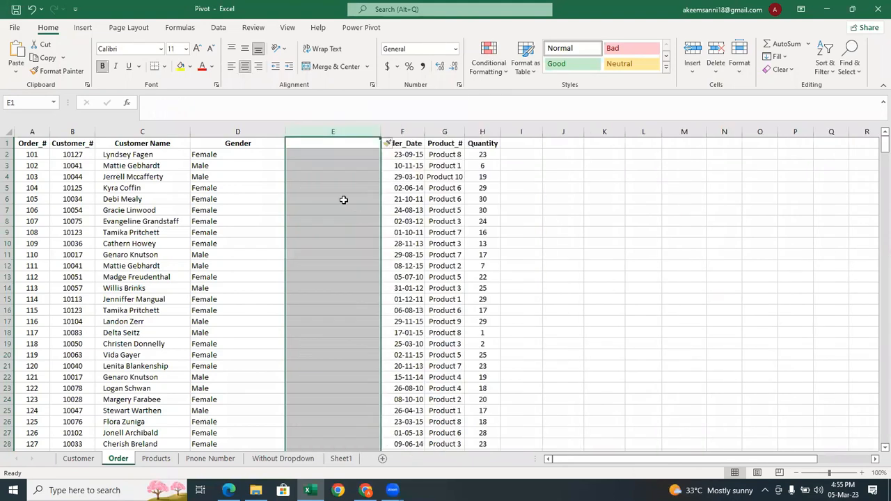
{"action": "left_click", "coordinate": [410, 132]}
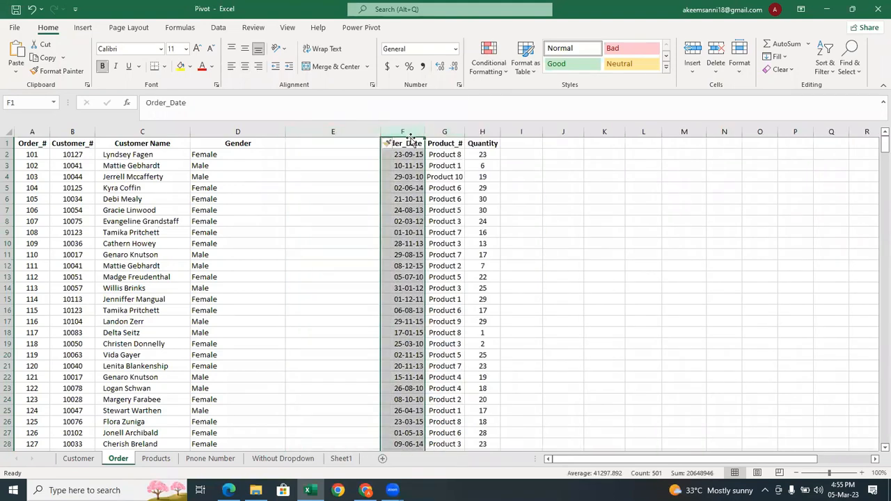
{"action": "right_click", "coordinate": [412, 139]}
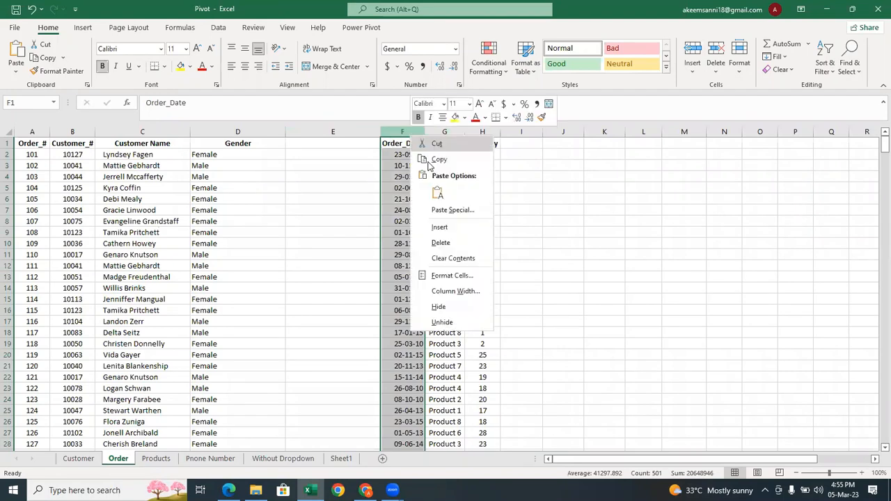
{"action": "left_click", "coordinate": [439, 228]}
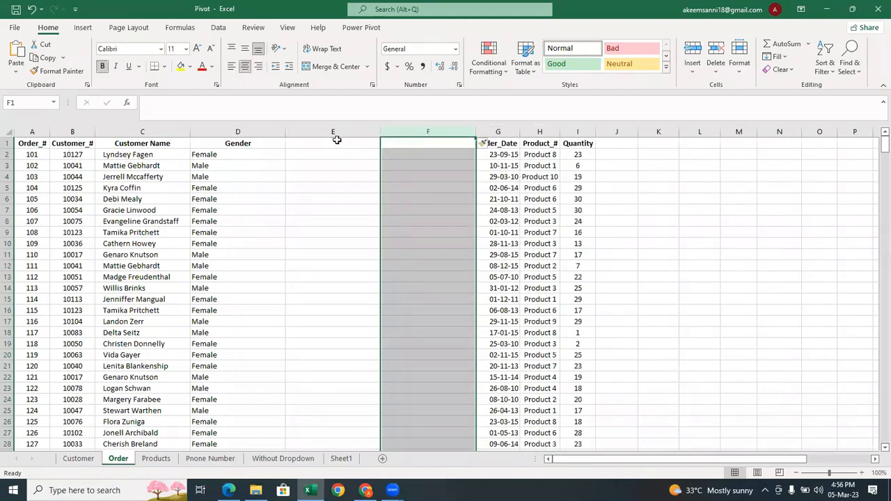
{"action": "left_click", "coordinate": [337, 148]}
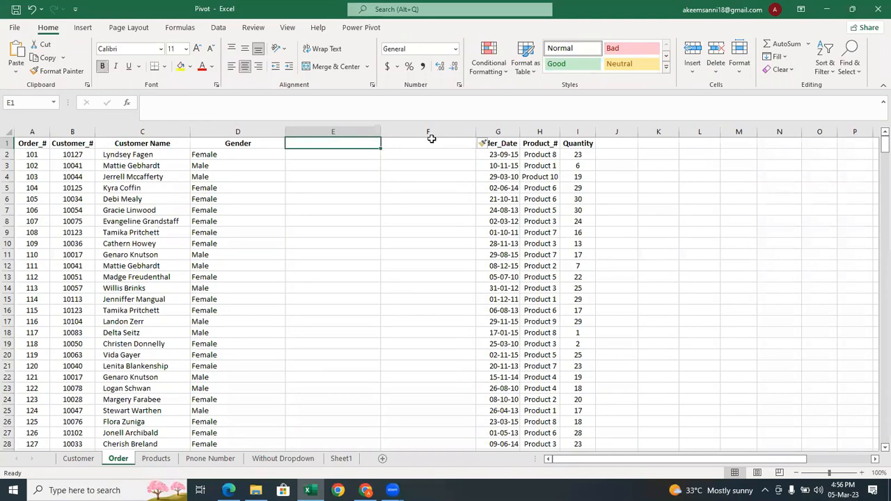
Enter the headers City in E1 and Country in F1 on the Order sheet.
{"action": "key", "text": "alt+Tab"}
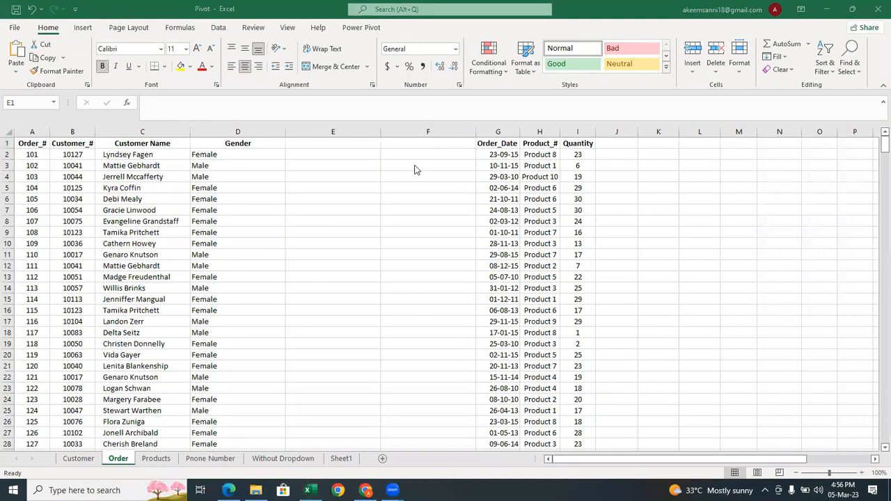
{"action": "left_click", "coordinate": [340, 145]}
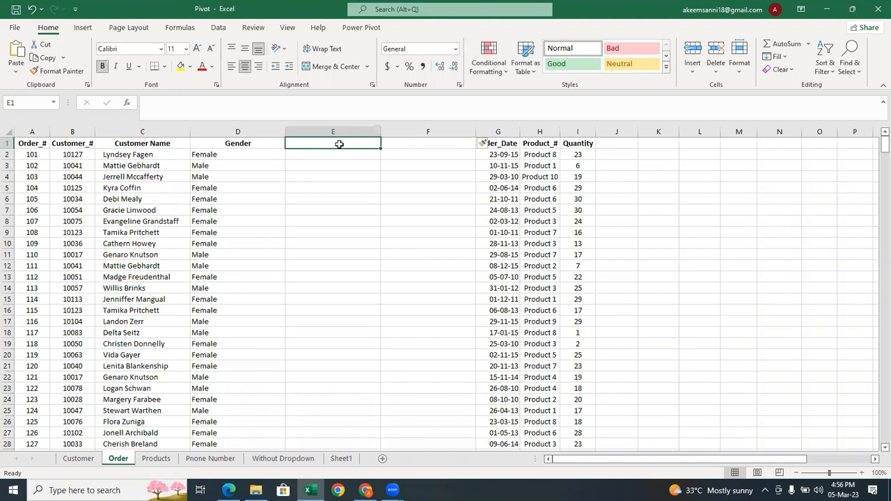
{"action": "type", "text": "cl"}
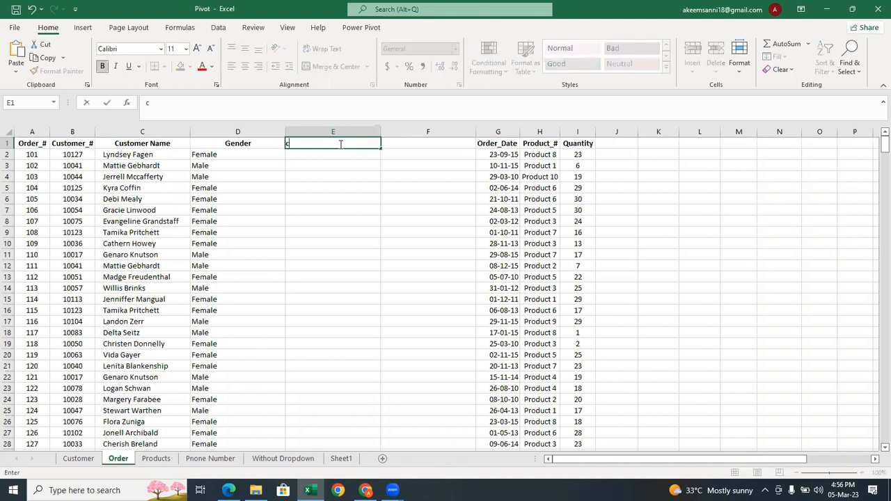
{"action": "key", "text": "BackSpace"}
{"action": "key", "text": "BackSpace"}
{"action": "type", "text": "City"}
{"action": "key", "text": "Tab"}
{"action": "type", "text": "Country"}
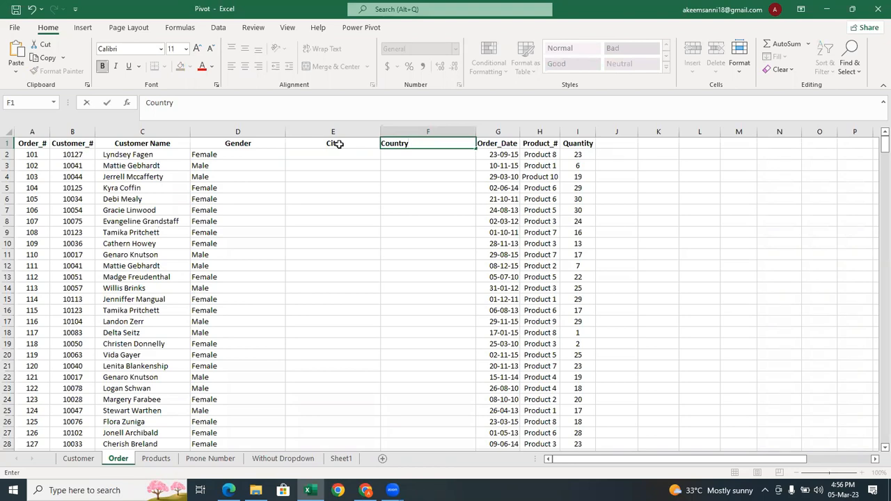
Insert a blank column between Country and Order_Date and give it the header Phone Number.
{"action": "left_click", "coordinate": [507, 132]}
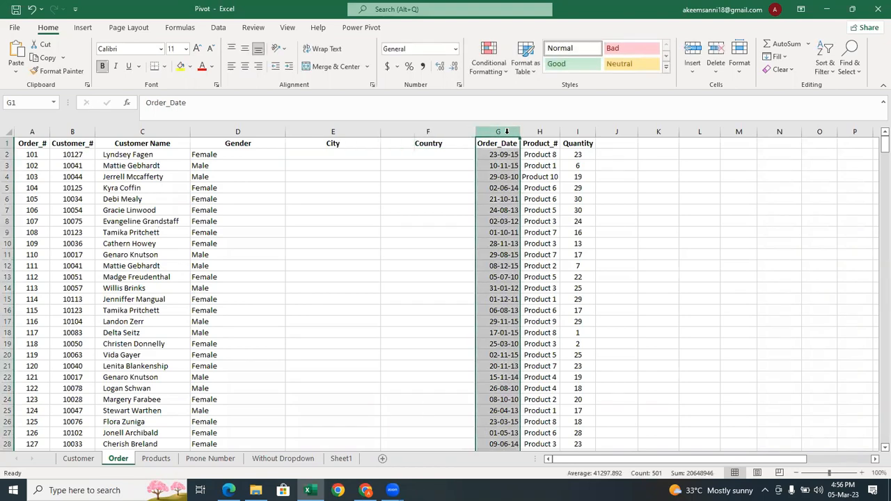
{"action": "right_click", "coordinate": [507, 132]}
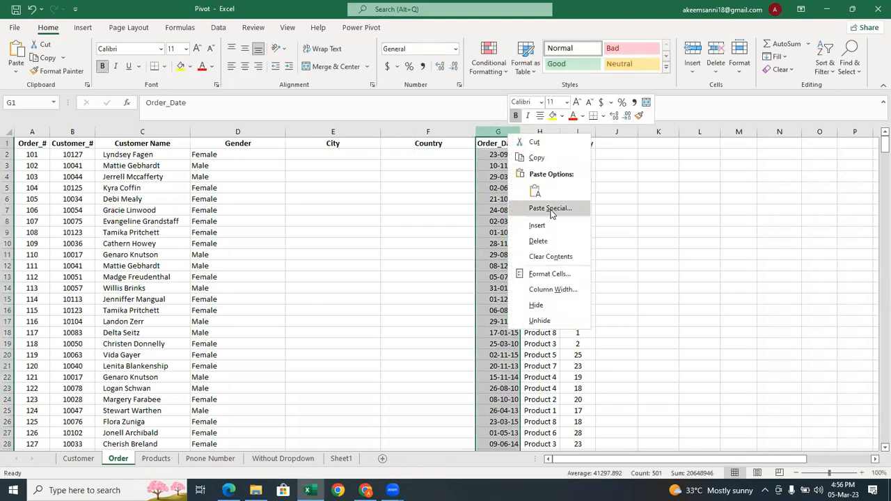
{"action": "left_click", "coordinate": [537, 226]}
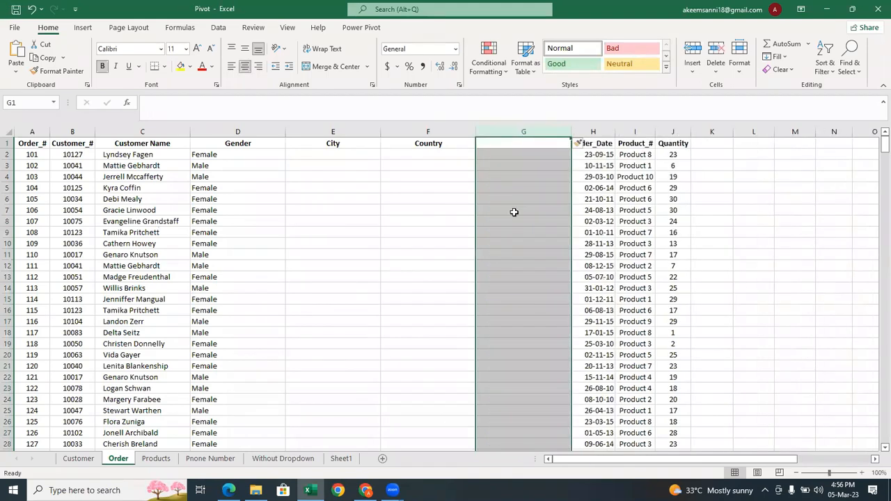
{"action": "left_click", "coordinate": [509, 142]}
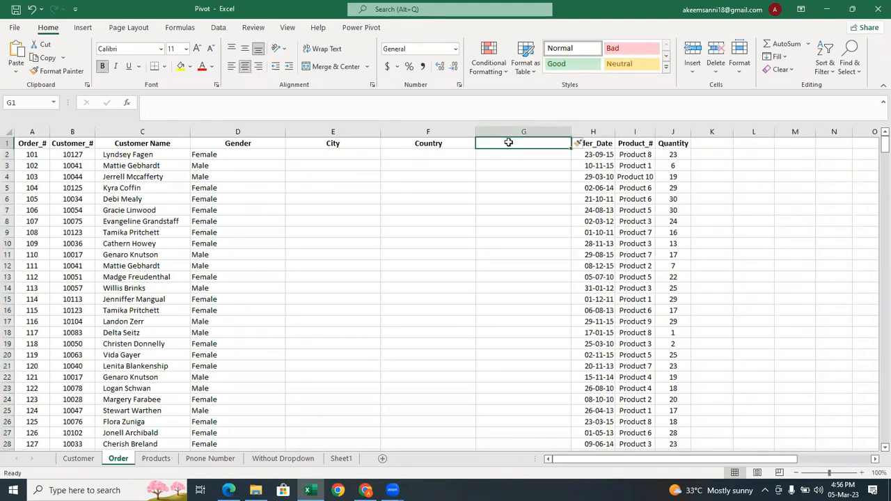
{"action": "type", "text": "Pho"}
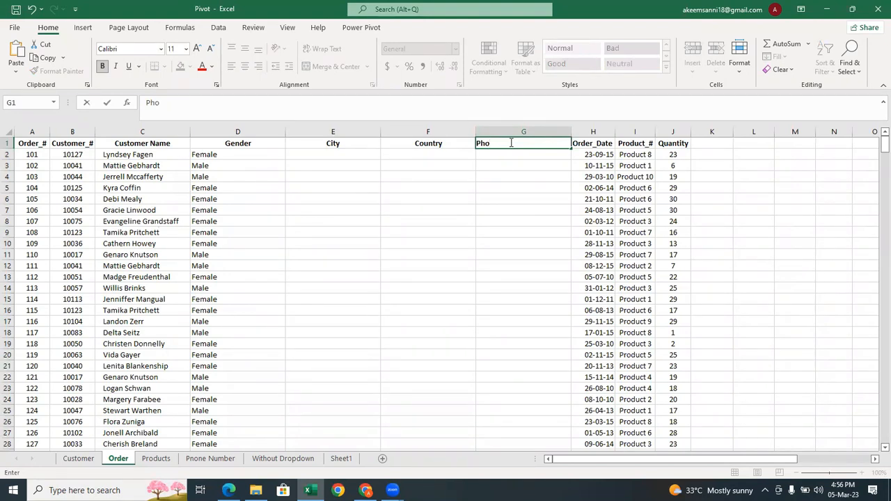
{"action": "type", "text": "ne Number"}
{"action": "key", "text": "Return"}
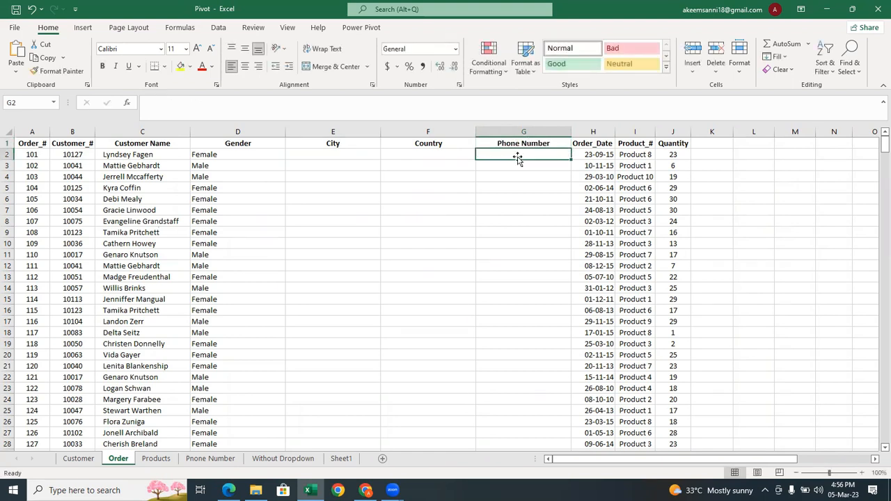
{"action": "left_click", "coordinate": [522, 143]}
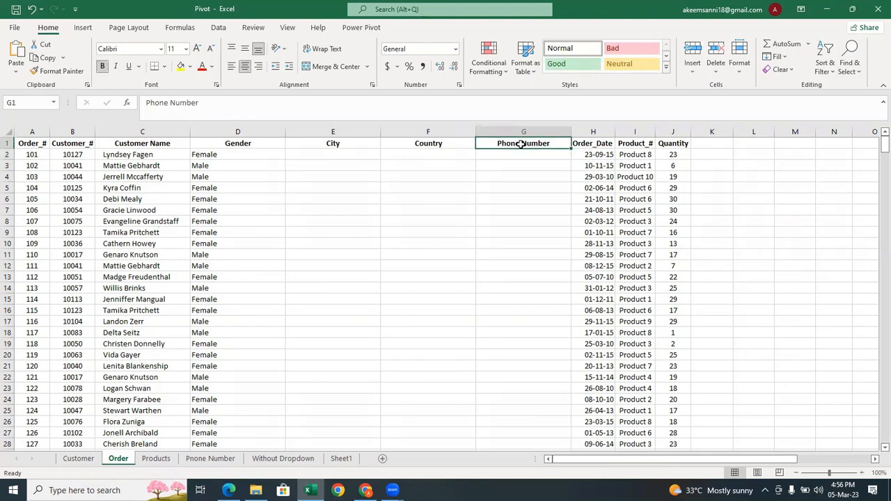
{"action": "left_click", "coordinate": [506, 152]}
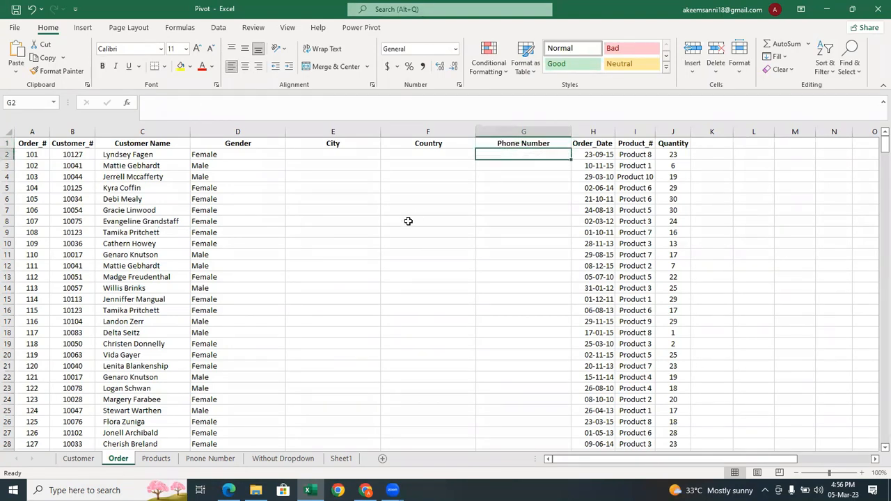
Examine the Customer_# and Phone_Number columns on the Pnone Number sheet as the source for the phone lookup.
{"action": "left_click", "coordinate": [214, 459]}
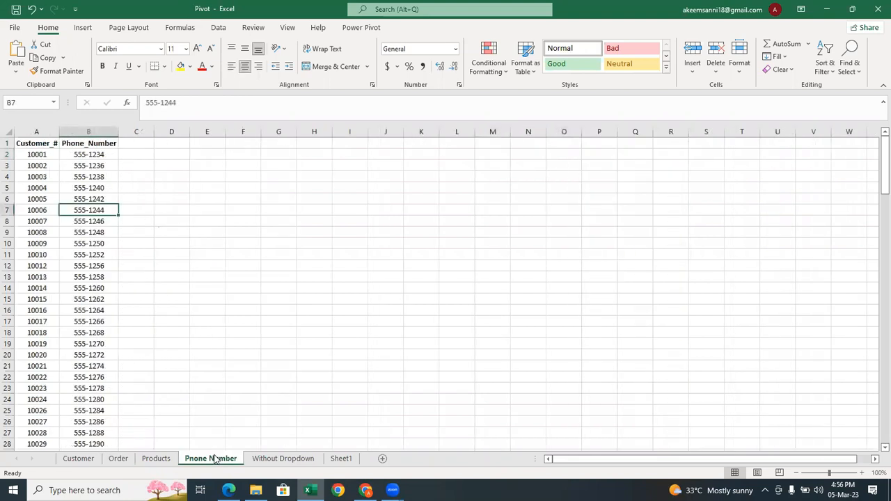
{"action": "left_click", "coordinate": [38, 131]}
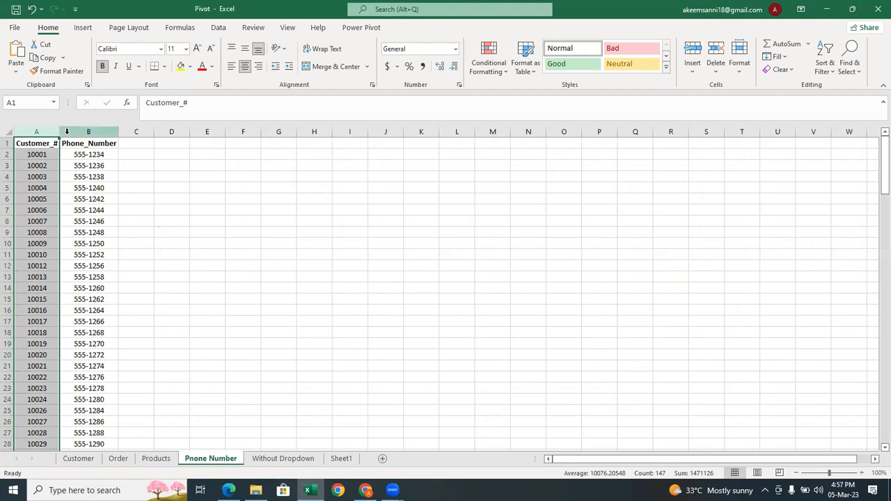
{"action": "left_click", "coordinate": [78, 132]}
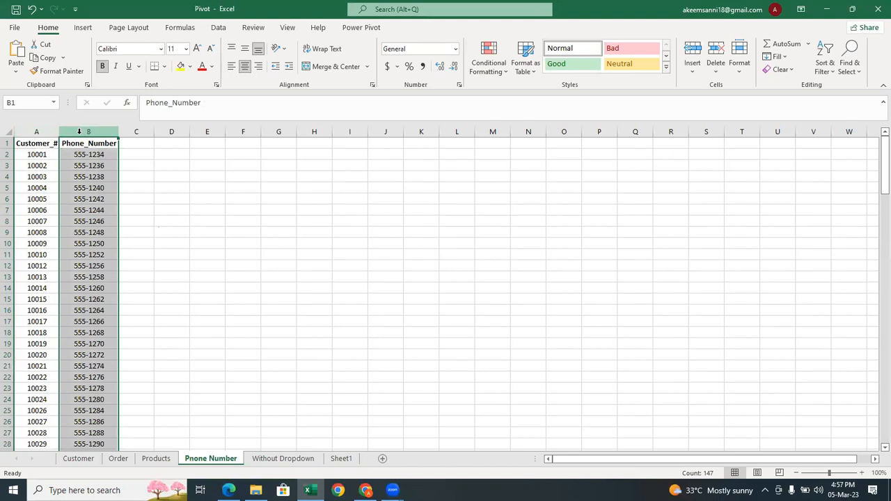
{"action": "left_click", "coordinate": [48, 131]}
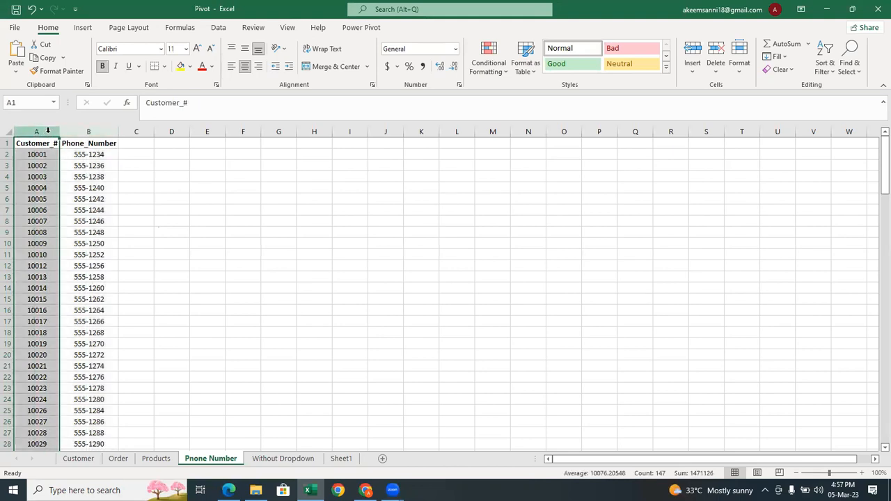
{"action": "left_click", "coordinate": [88, 131]}
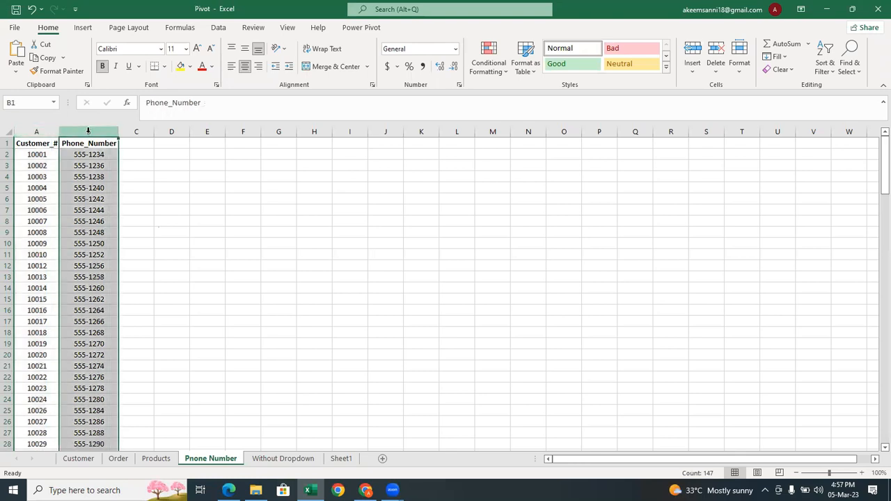
{"action": "left_click", "coordinate": [37, 130]}
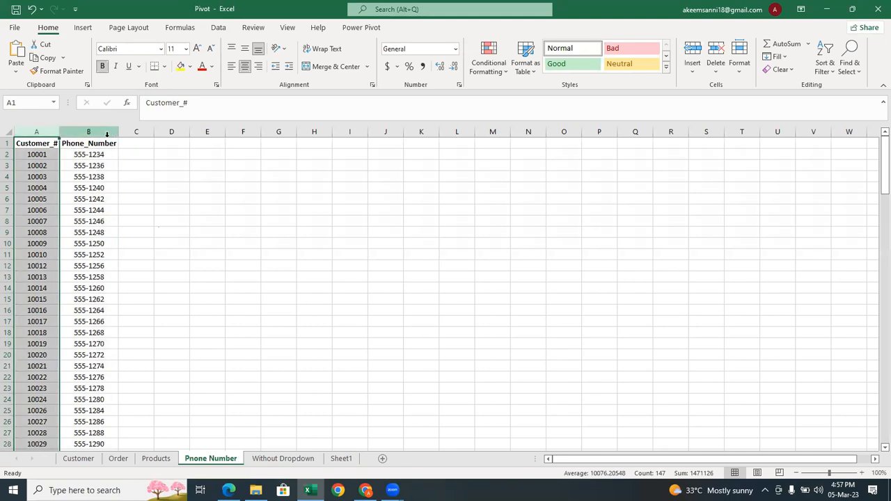
{"action": "left_click", "coordinate": [118, 459]}
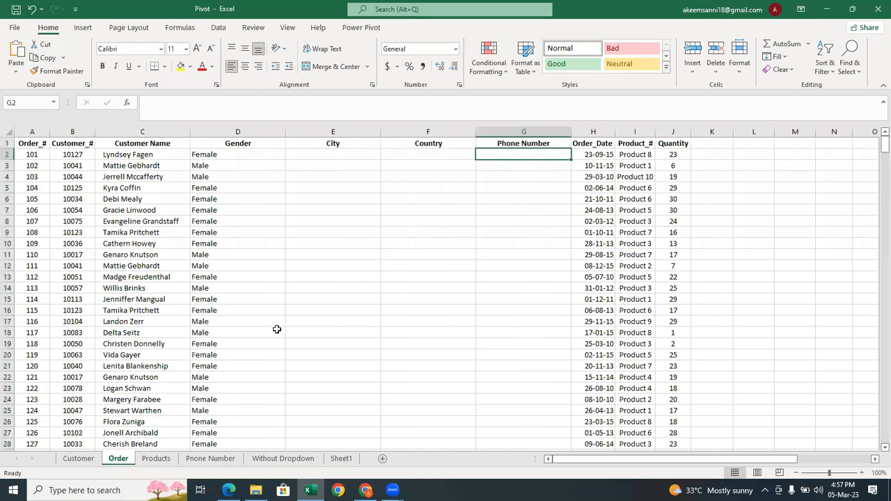
{"action": "left_click", "coordinate": [212, 459]}
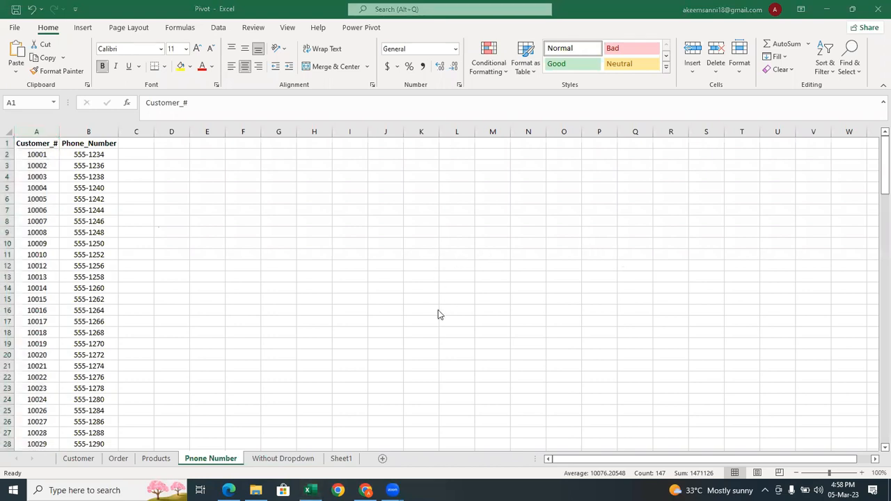
Start a VLOOKUP formula in cell G2 of the Order sheet.
{"action": "left_click", "coordinate": [120, 458]}
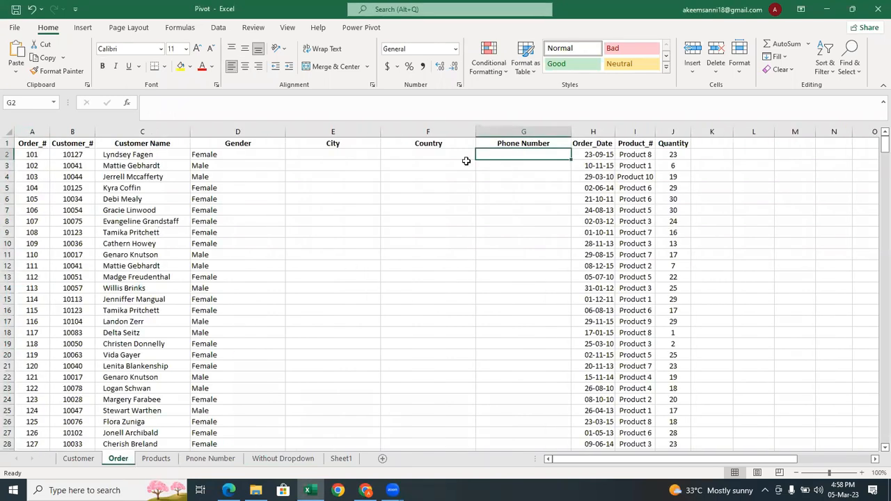
{"action": "type", "text": "=vloo"}
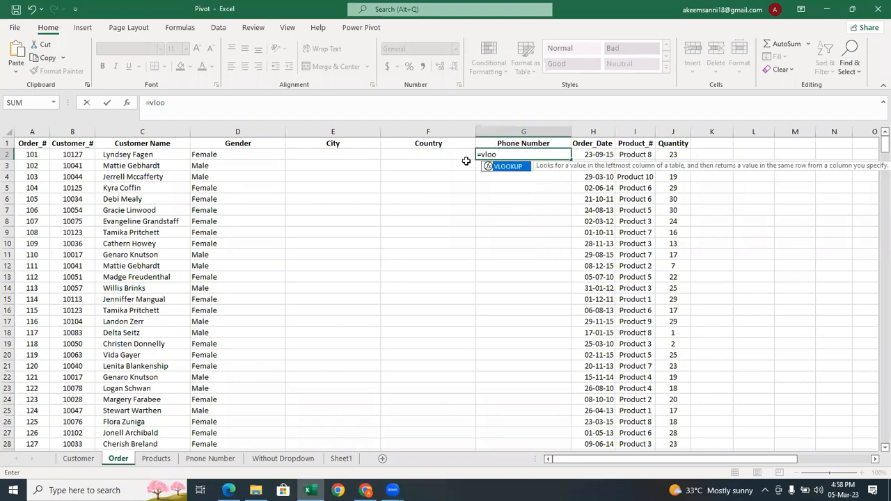
{"action": "key", "text": "Tab"}
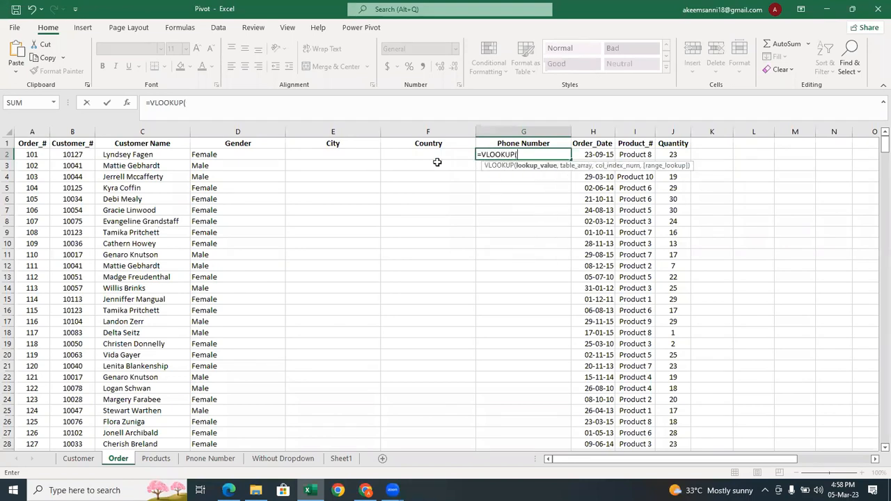
{"action": "left_click", "coordinate": [76, 155]}
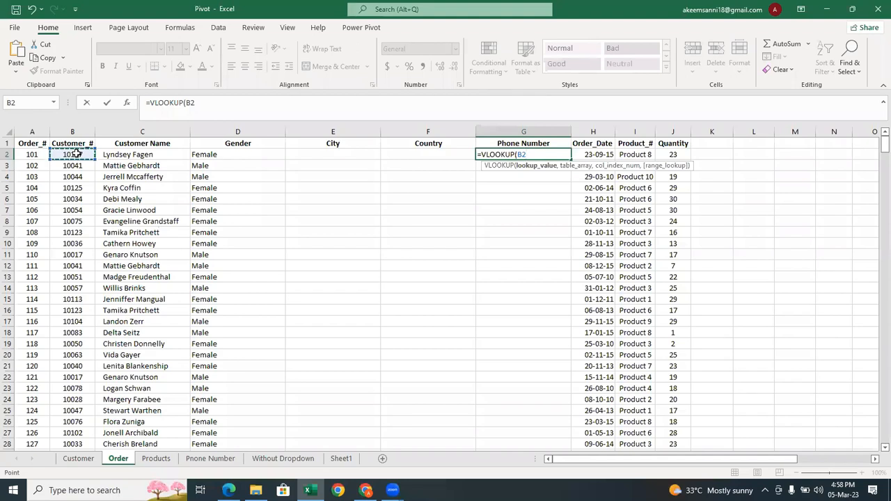
{"action": "type", "text": ","}
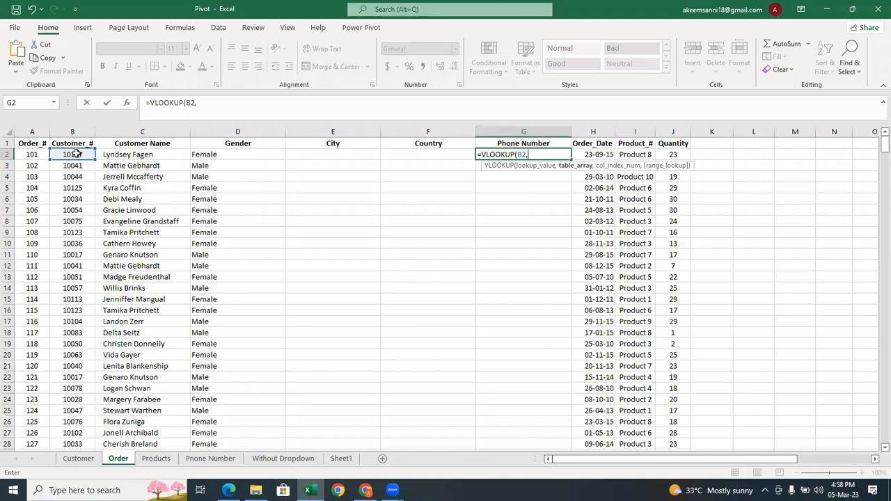
{"action": "key", "text": "BackSpace"}
{"action": "key", "text": "BackSpace"}
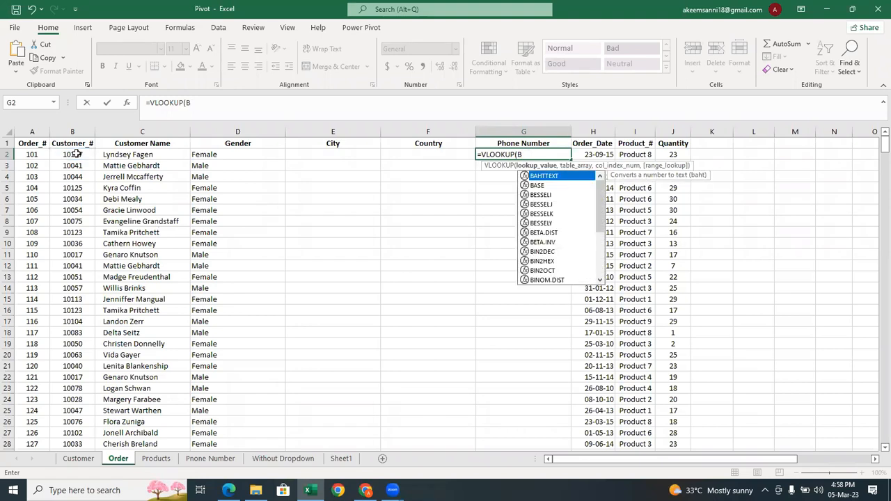
{"action": "key", "text": "BackSpace"}
{"action": "key", "text": "BackSpace"}
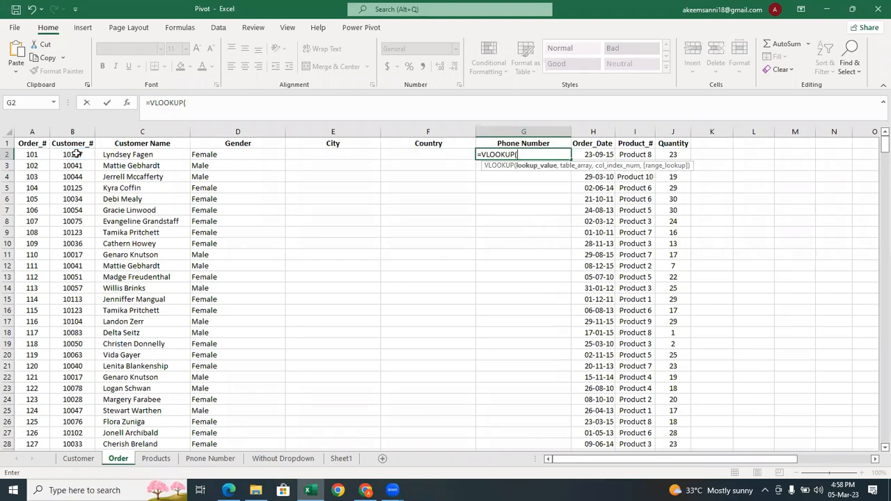
Open the function arguments for the VLOOKUP in G2 and set the lookup value to B2.
{"action": "type", "text": "("}
{"action": "left_click", "coordinate": [126, 103]}
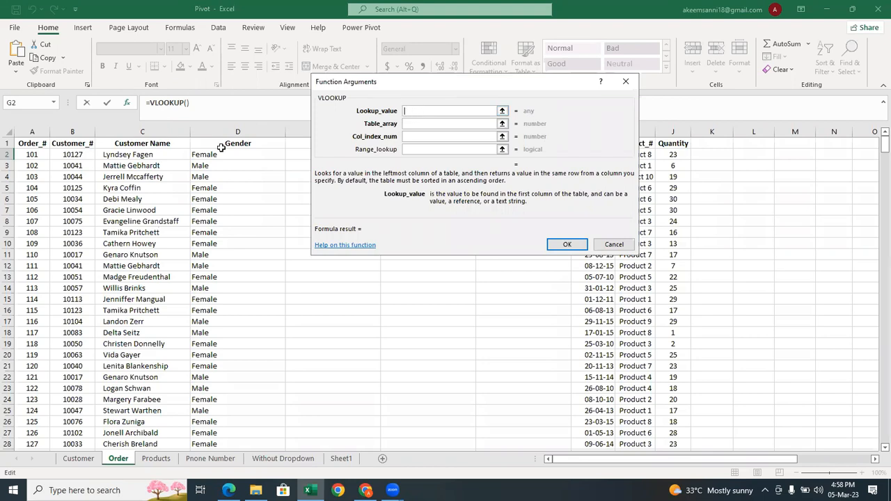
{"action": "left_click", "coordinate": [77, 155]}
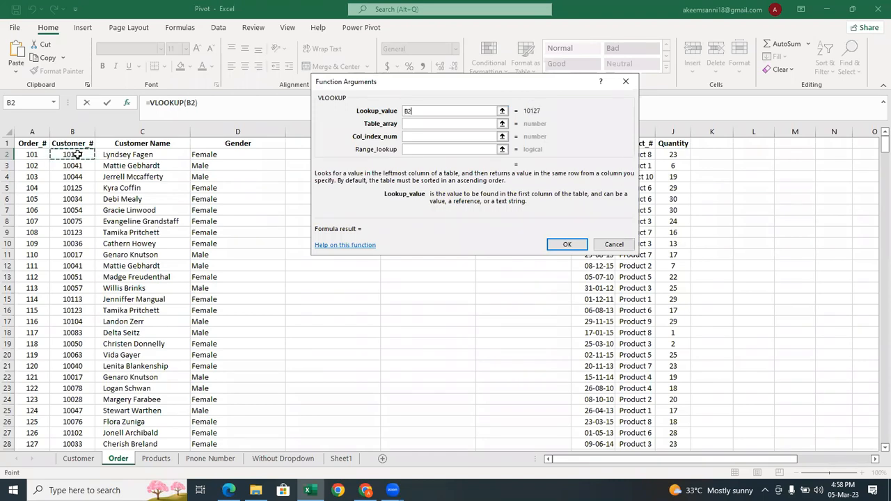
Set the VLOOKUP's table array to columns A:B of the Pnone Number sheet and its column index number to 2.
{"action": "left_click", "coordinate": [432, 124]}
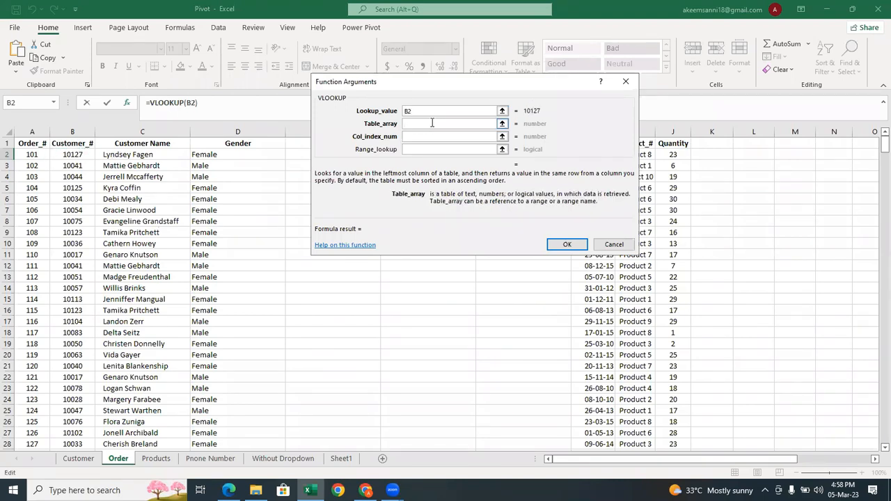
{"action": "left_click", "coordinate": [212, 459]}
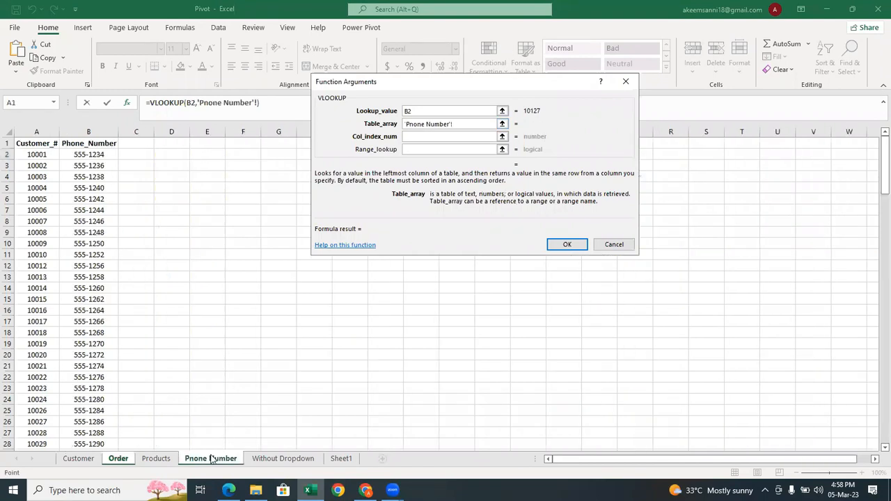
{"action": "left_click", "coordinate": [39, 132]}
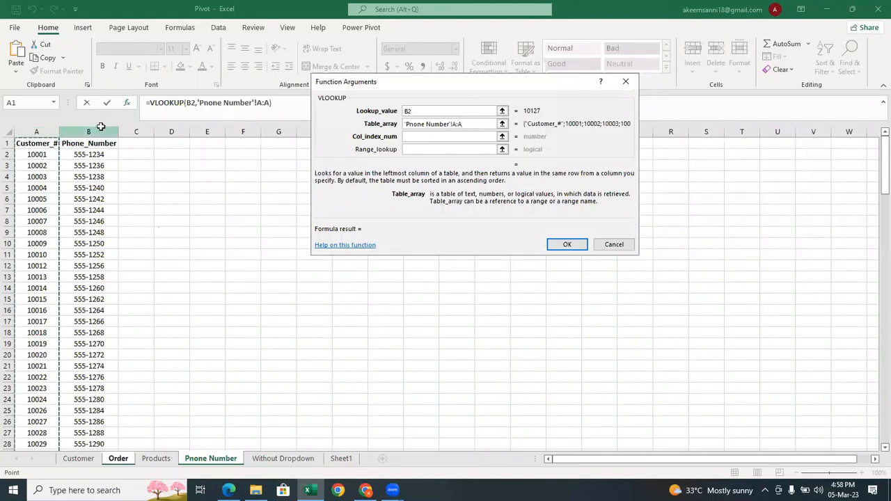
{"action": "left_click_drag", "start_coordinate": [101, 126], "coordinate": [101, 123]}
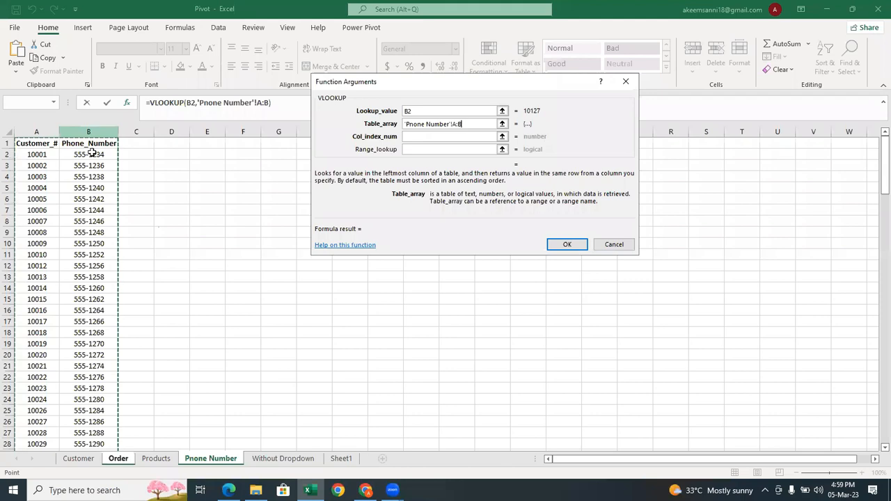
{"action": "left_click", "coordinate": [410, 136]}
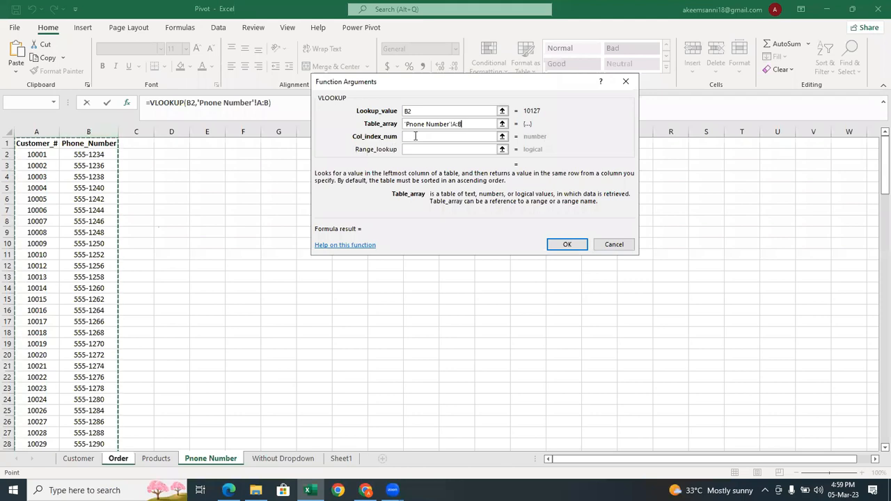
{"action": "type", "text": "2"}
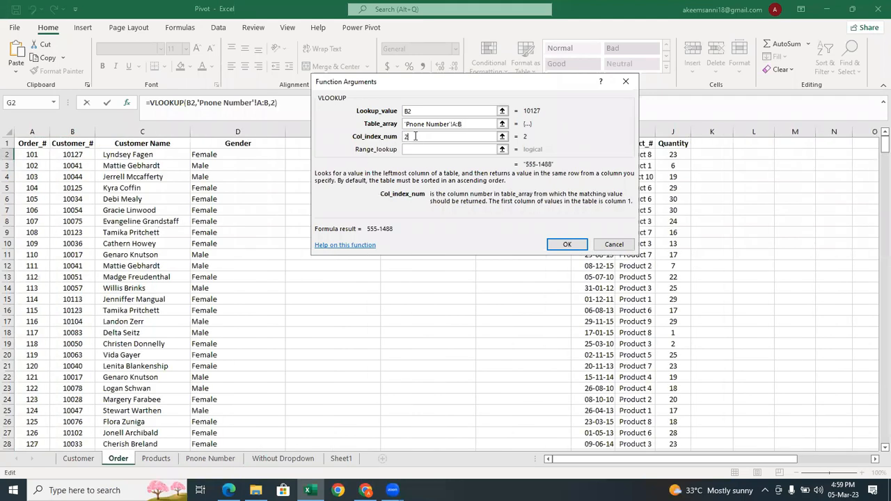
Set the VLOOKUP's range lookup to false and complete the formula in G2.
{"action": "left_click", "coordinate": [418, 150]}
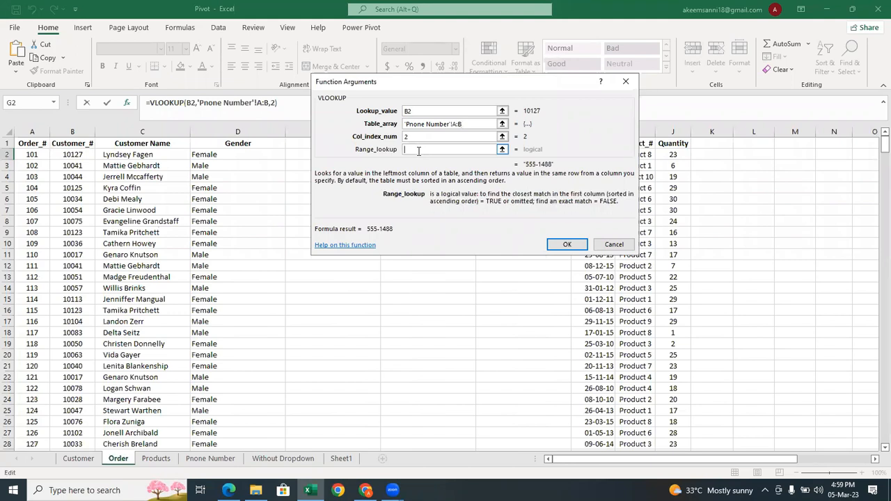
{"action": "type", "text": "fa"}
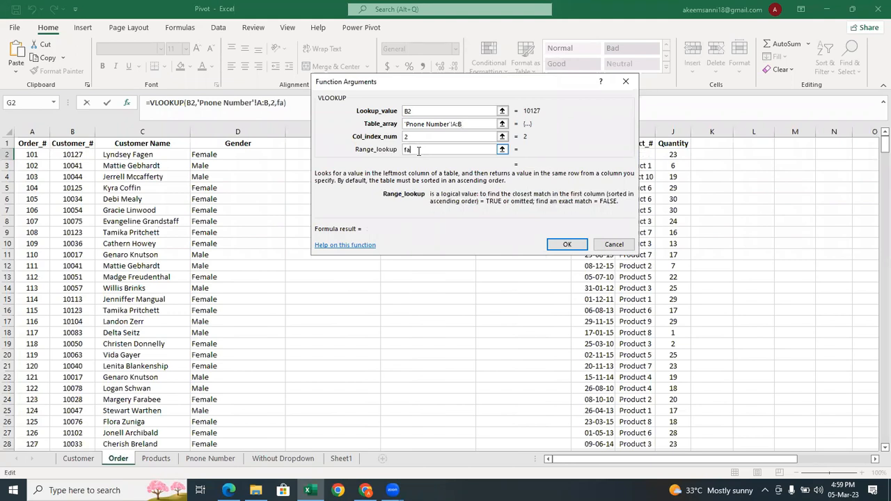
{"action": "type", "text": "lse"}
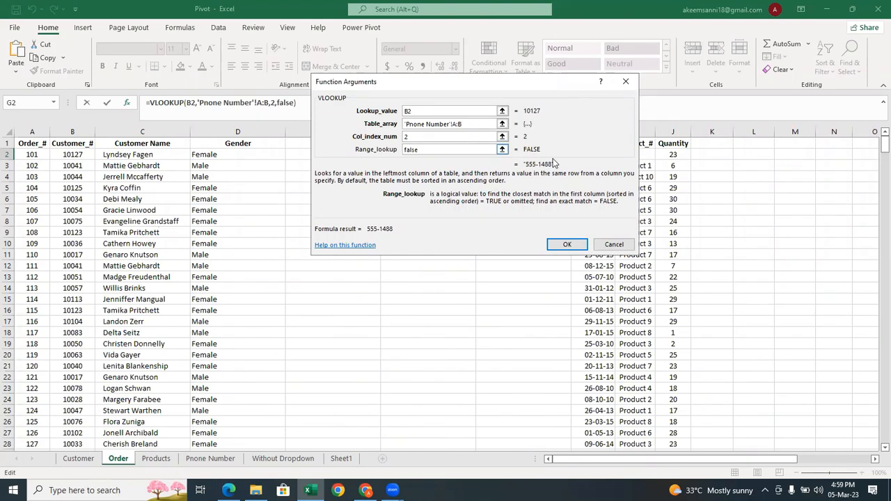
{"action": "left_click", "coordinate": [569, 245]}
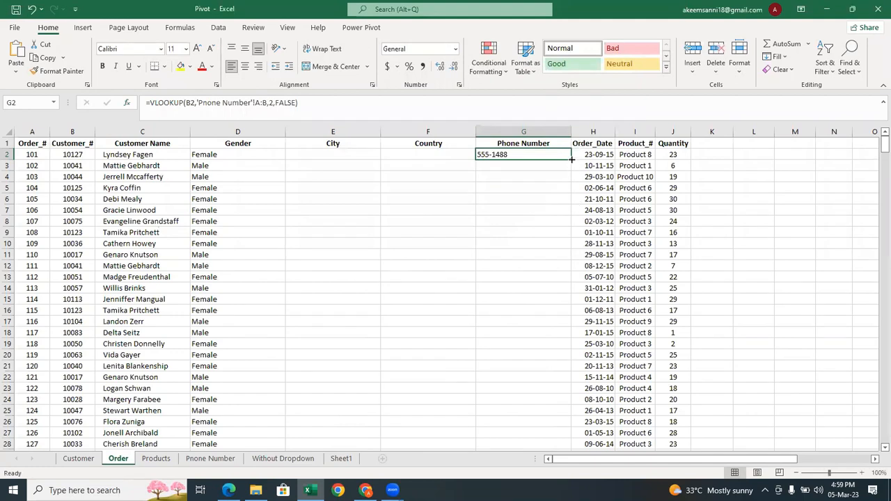
Fill the VLOOKUP formula from G2 down the Phone Number column and inspect the #N/A cell G15.
{"action": "double_click", "coordinate": [571, 161]}
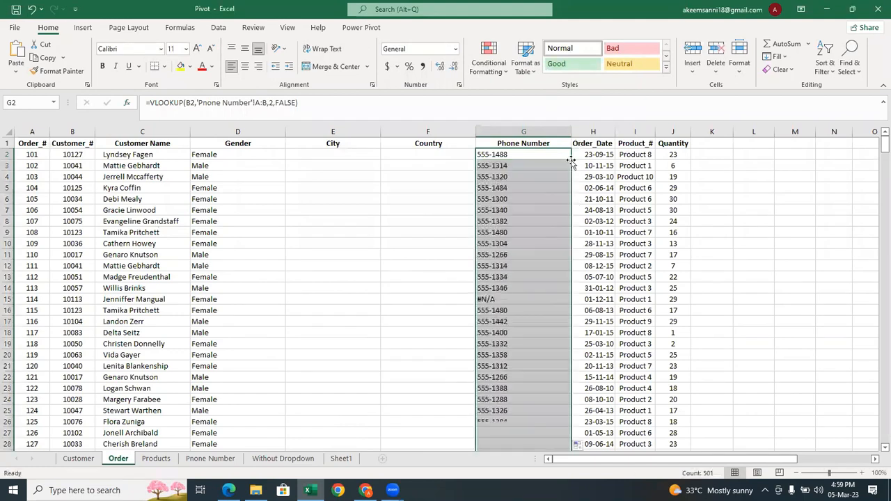
{"action": "left_click", "coordinate": [530, 303]}
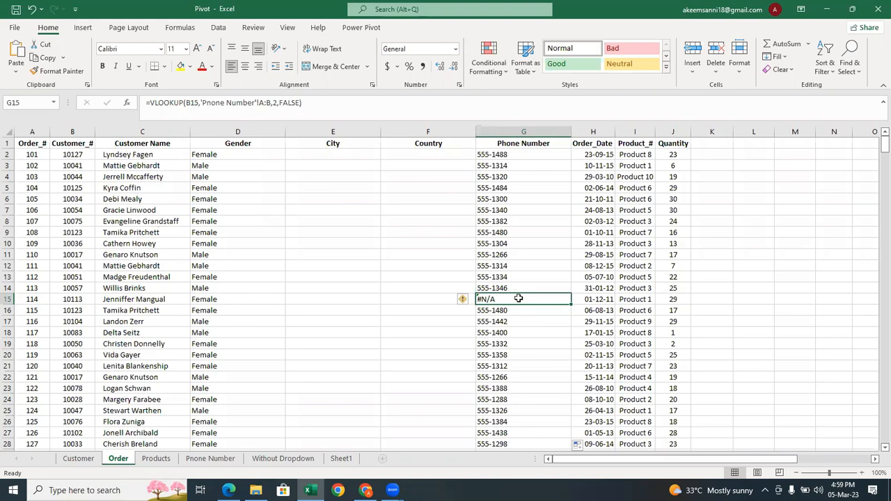
{"action": "mouse_move", "coordinate": [883, 145]}
{"action": "left_mouse_down"}
{"action": "mouse_move", "coordinate": [875, 268]}
{"action": "mouse_move", "coordinate": [875, 145]}
{"action": "left_mouse_up"}
Try to wrap the VLOOKUP in G15 in an IFNA function, and undo the fill of the Phone Number column.
{"action": "left_click", "coordinate": [149, 102]}
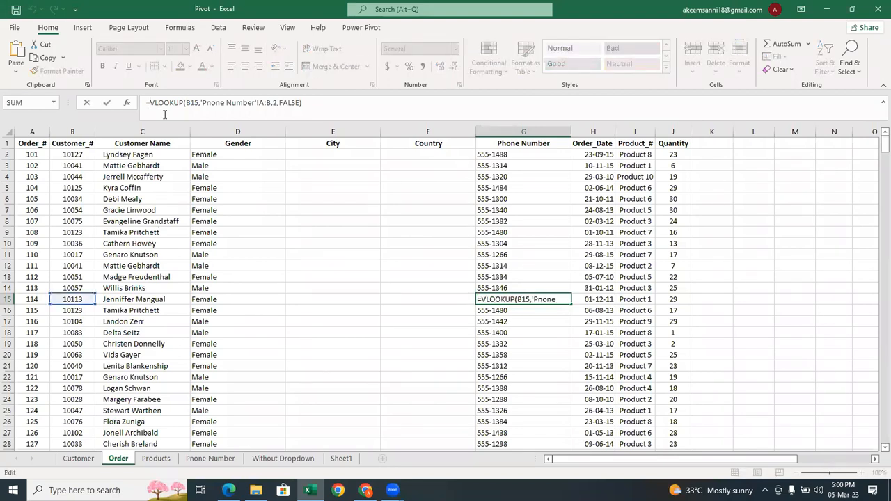
{"action": "type", "text": "if"}
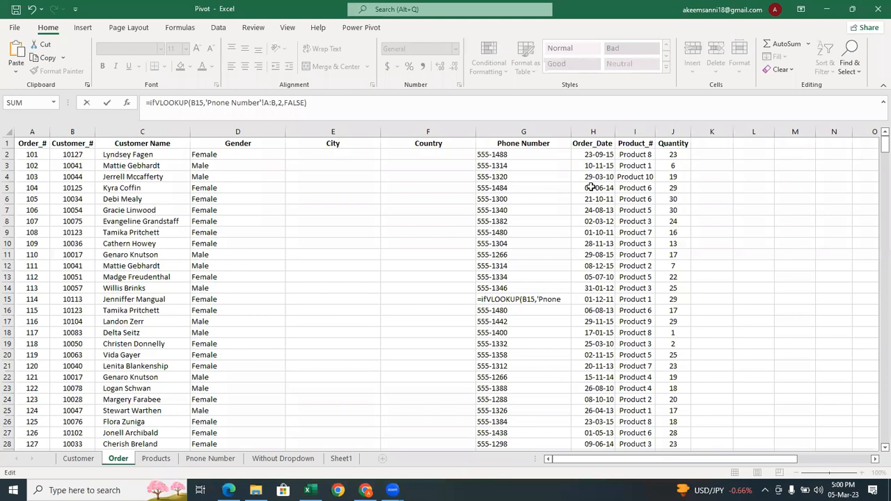
{"action": "left_click", "coordinate": [156, 103]}
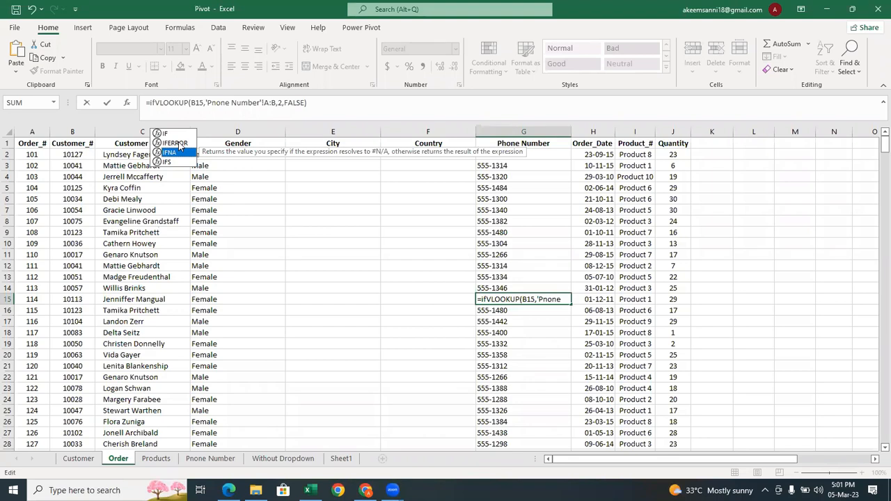
{"action": "key", "text": "Tab"}
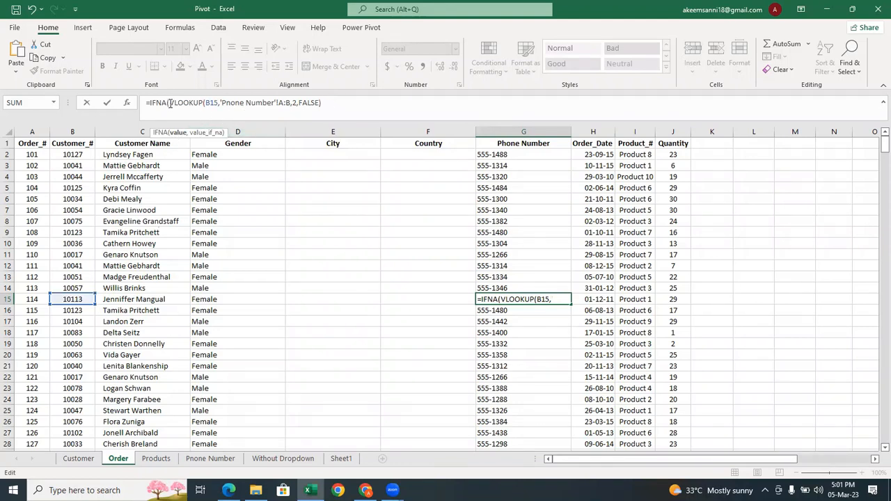
{"action": "left_click", "coordinate": [330, 104]}
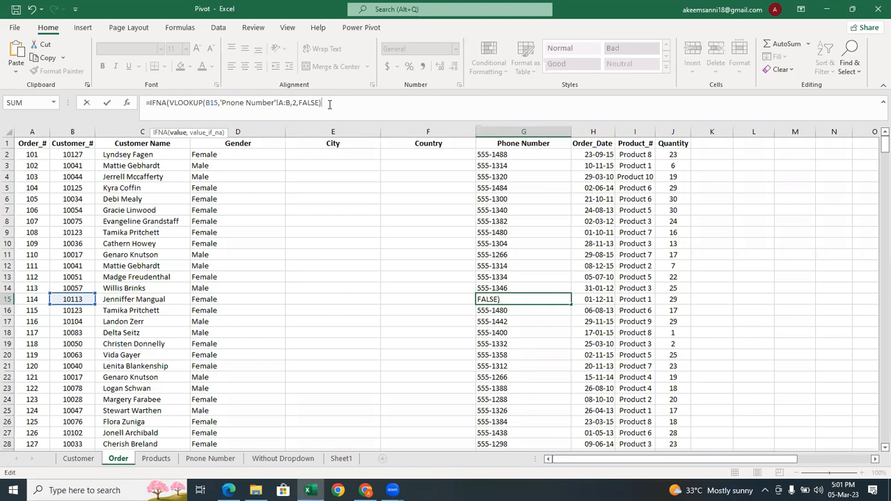
{"action": "type", "text": ","}
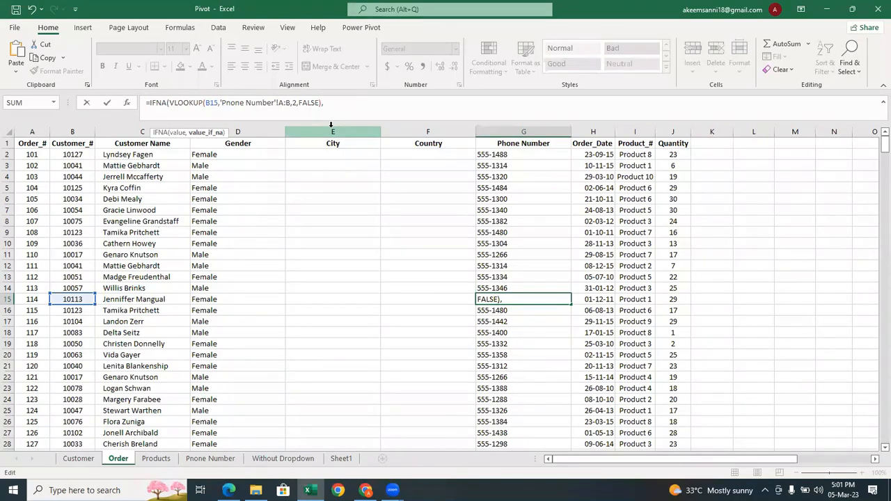
{"action": "left_click", "coordinate": [126, 103]}
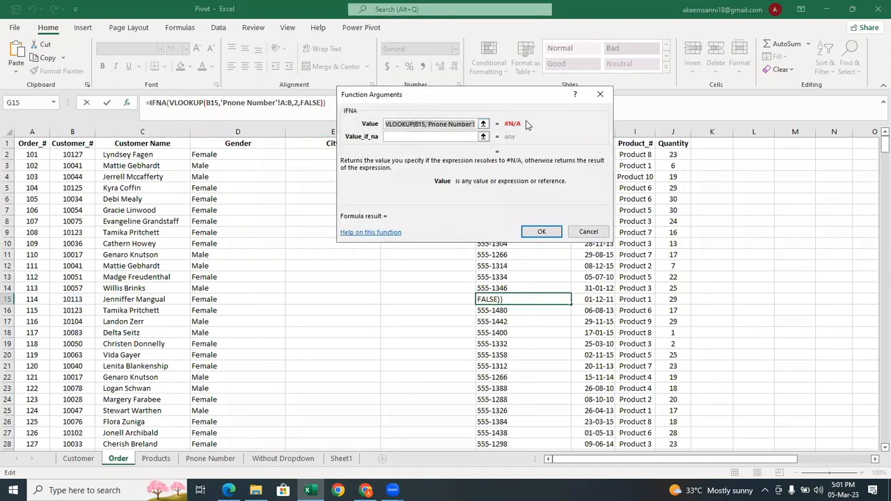
{"action": "left_click", "coordinate": [600, 94]}
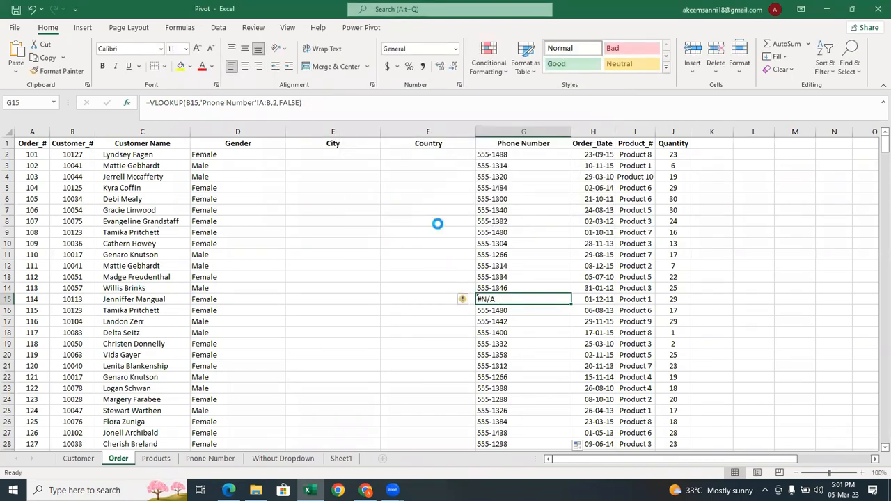
{"action": "key", "text": "ctrl+z"}
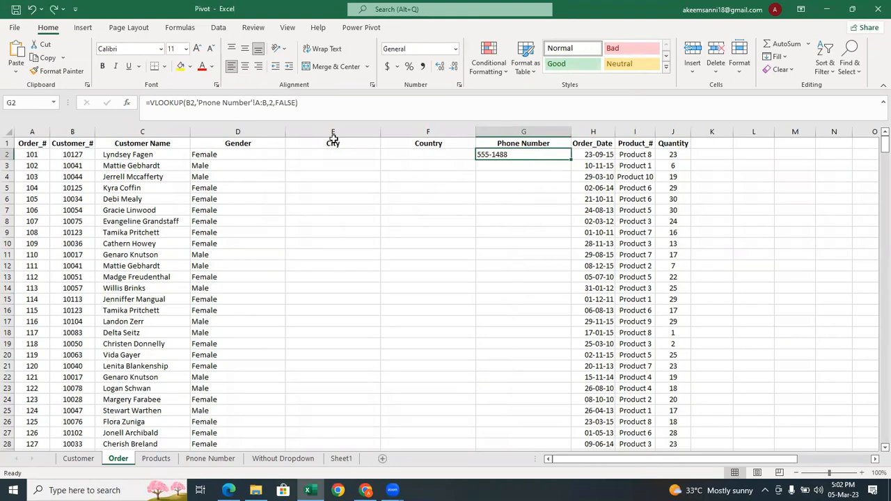
{"action": "left_click", "coordinate": [149, 103]}
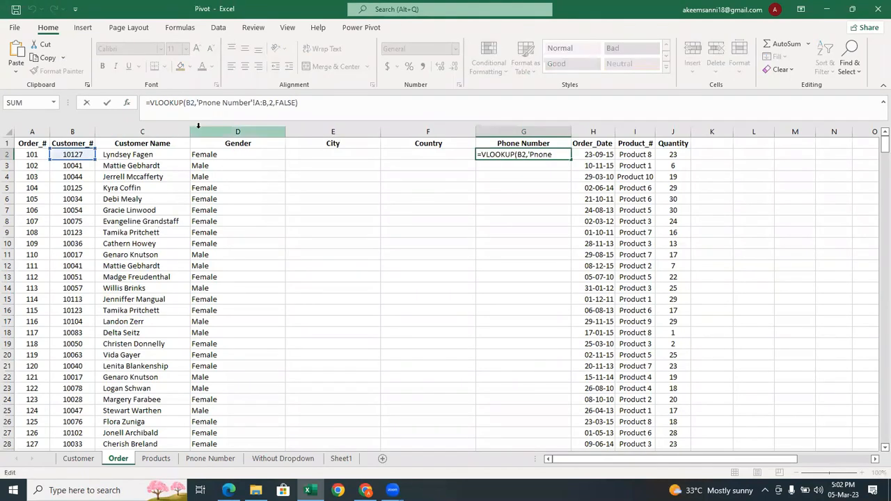
{"action": "type", "text": "if"}
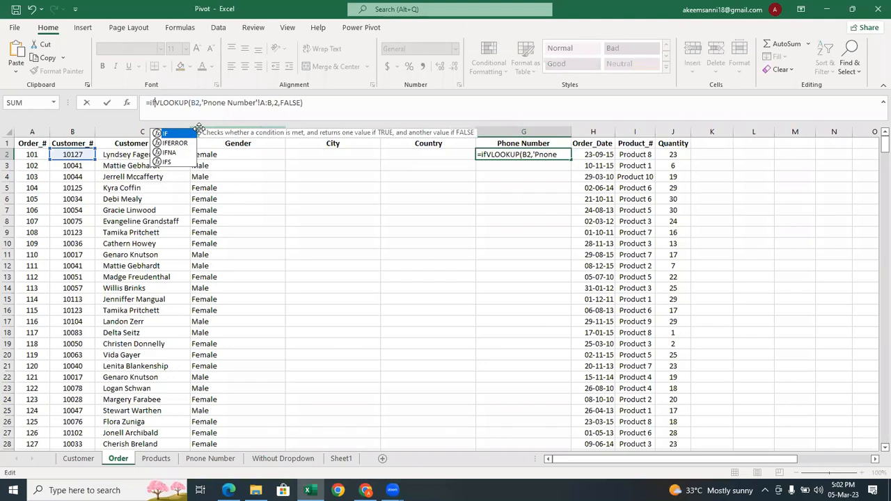
{"action": "left_click", "coordinate": [173, 153]}
{"action": "double_click", "coordinate": [174, 153]}
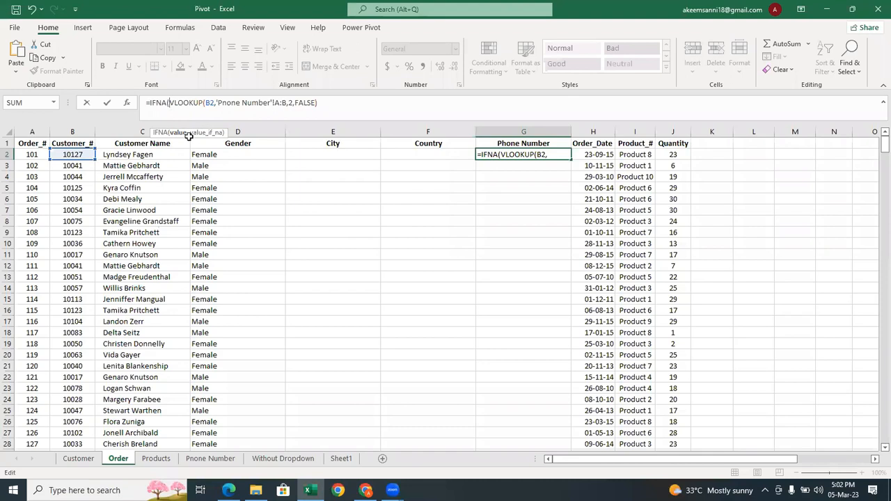
{"action": "left_click", "coordinate": [127, 105]}
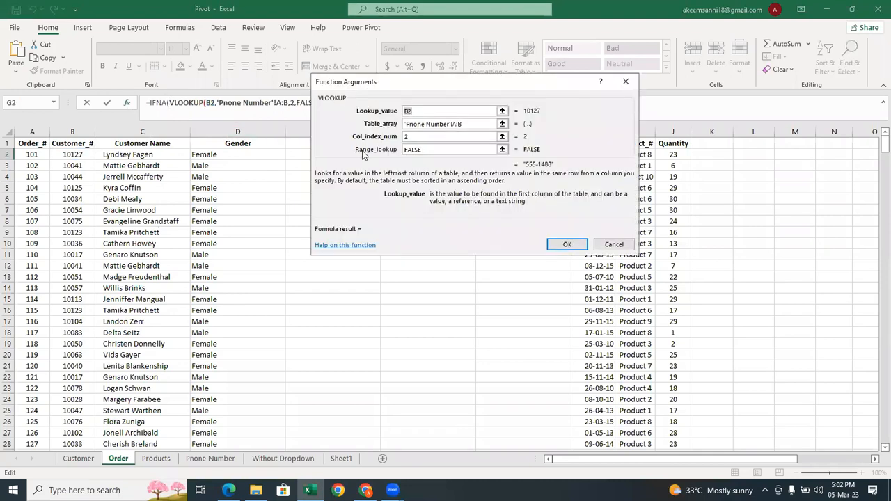
{"action": "left_click", "coordinate": [625, 81]}
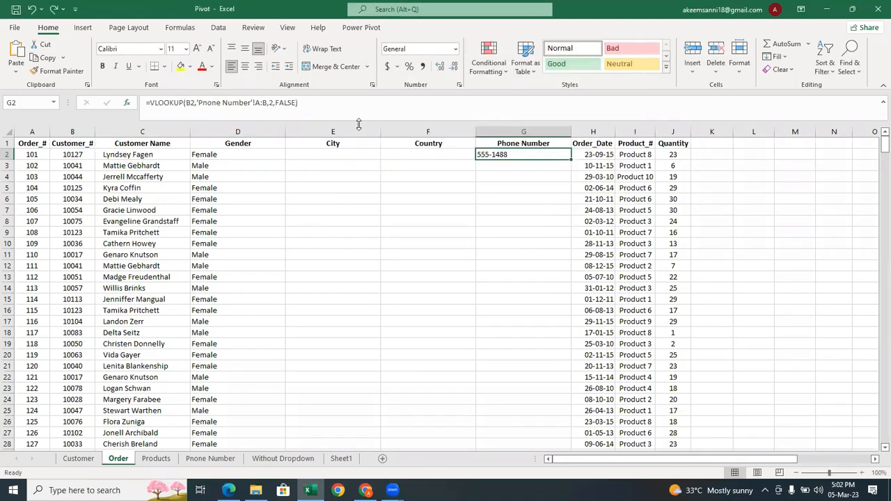
Wrap the VLOOKUP in G2 in an IFNA function and open the function arguments for IFNA.
{"action": "left_click", "coordinate": [150, 103]}
{"action": "type", "text": "if"}
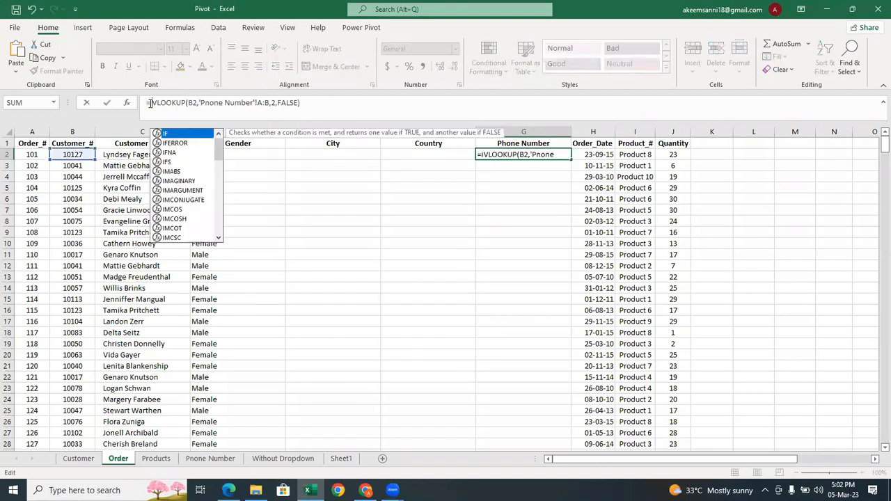
{"action": "left_click", "coordinate": [171, 153]}
{"action": "double_click", "coordinate": [171, 153]}
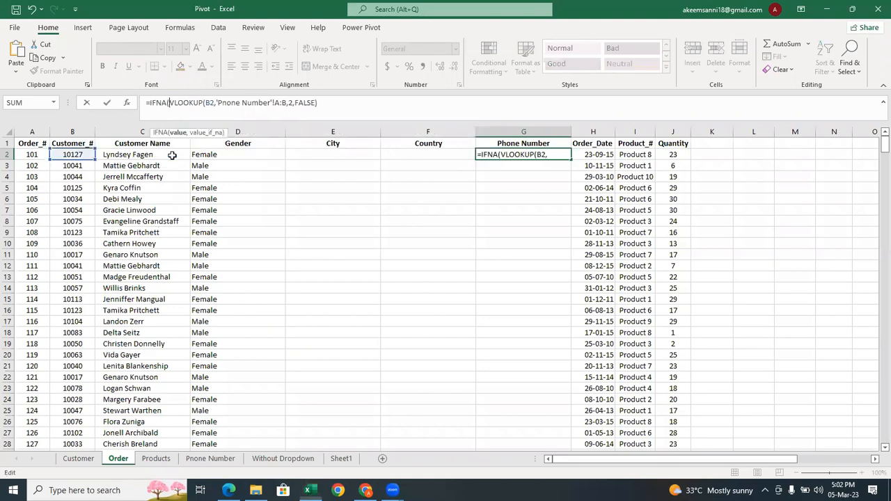
{"action": "left_click", "coordinate": [152, 102]}
{"action": "left_click", "coordinate": [174, 102]}
{"action": "left_click", "coordinate": [158, 102]}
{"action": "left_click", "coordinate": [125, 105]}
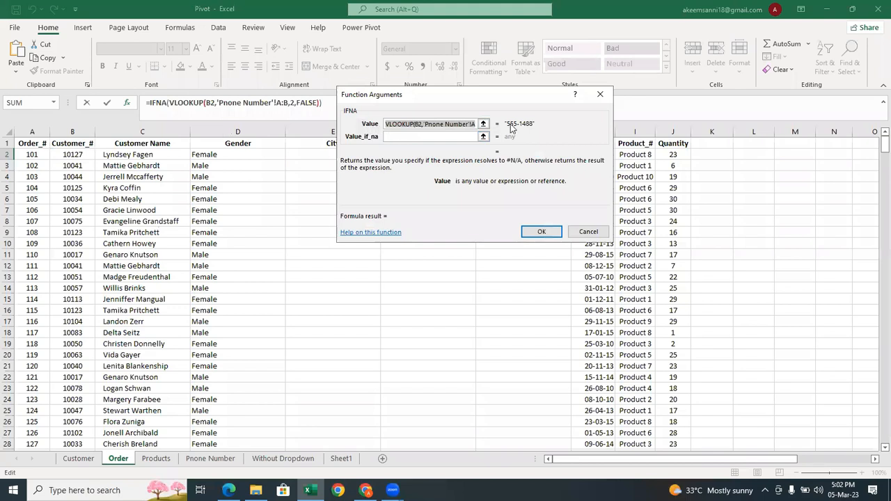
Set IFNA's Value_if_na to Not Available and fill the completed G2 formula down the Phone Number column.
{"action": "left_click", "coordinate": [437, 136]}
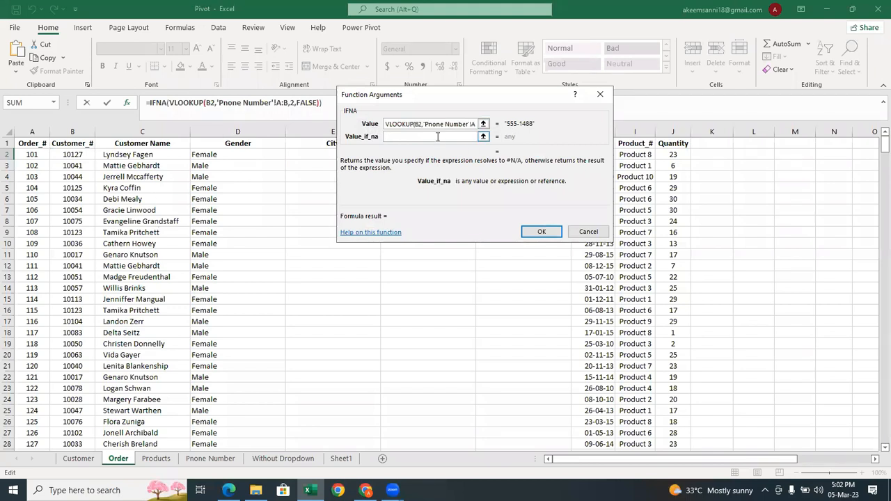
{"action": "type", "text": "Not Available"}
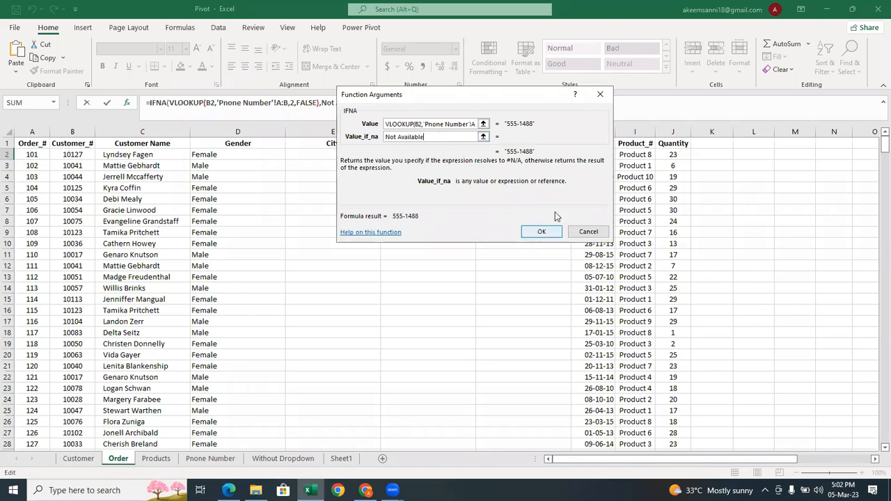
{"action": "left_click", "coordinate": [540, 233]}
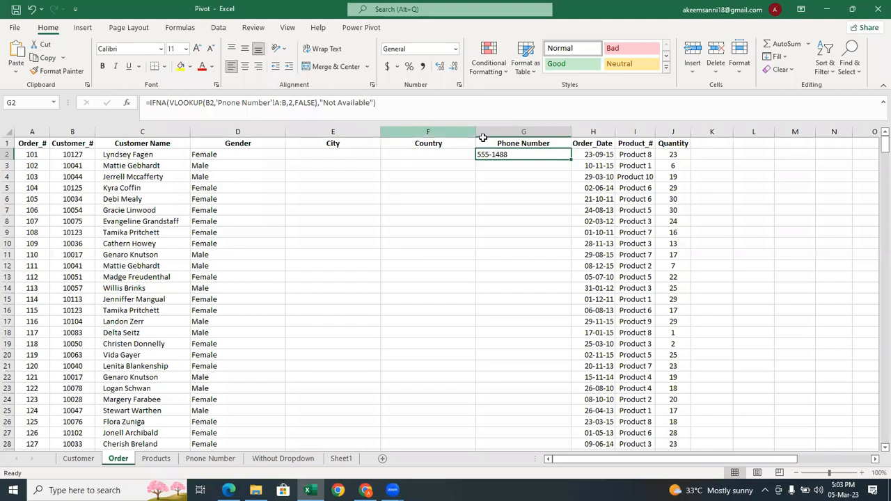
{"action": "double_click", "coordinate": [572, 160]}
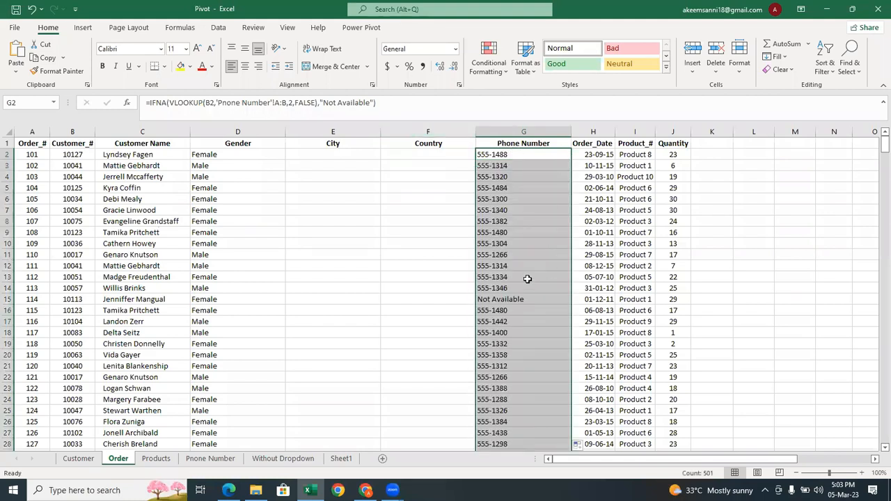
Examine the IFNA formula in cell G15 and its function arguments.
{"action": "left_click", "coordinate": [508, 298]}
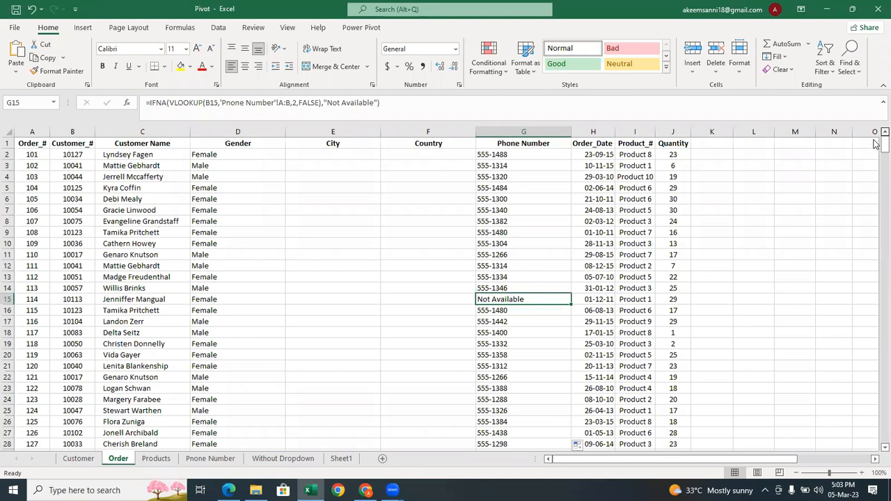
{"action": "mouse_move", "coordinate": [876, 147]}
{"action": "left_mouse_down"}
{"action": "mouse_move", "coordinate": [876, 281]}
{"action": "mouse_move", "coordinate": [875, 139]}
{"action": "left_mouse_up"}
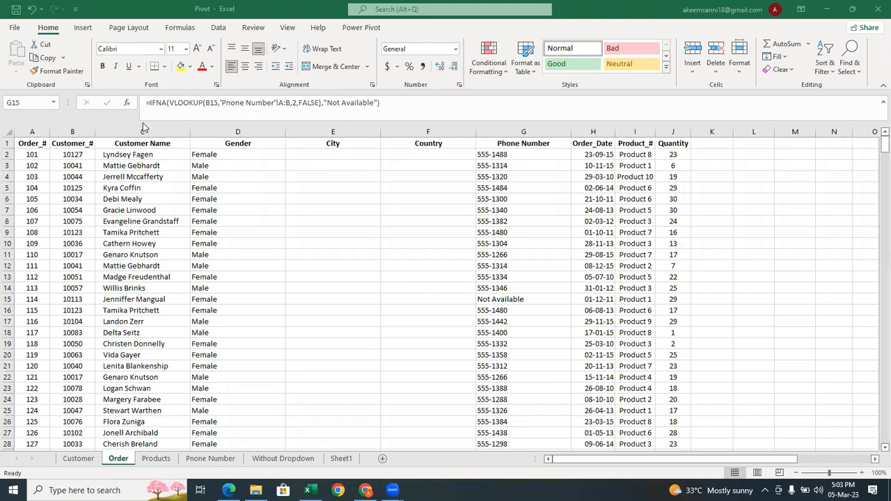
{"action": "left_click", "coordinate": [186, 103]}
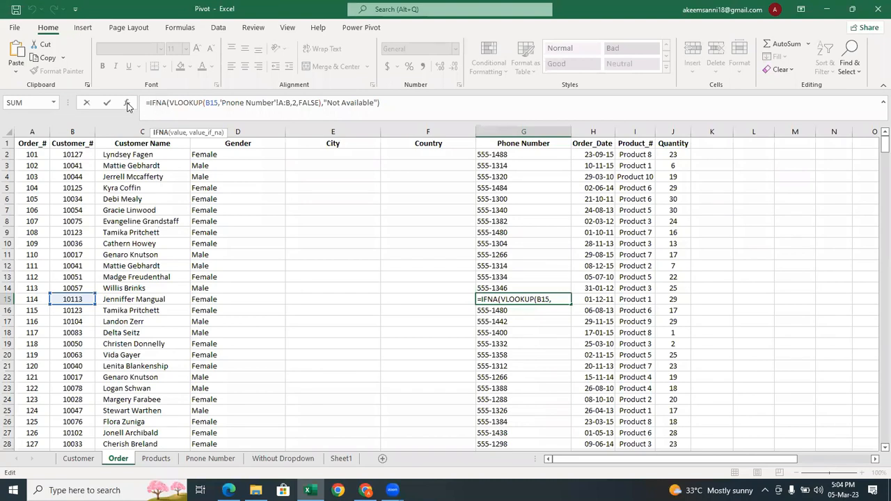
{"action": "left_click", "coordinate": [129, 105]}
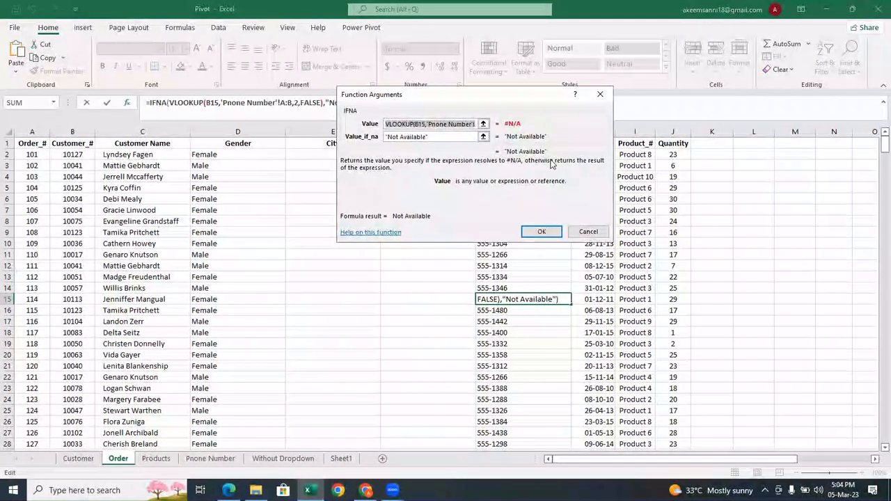
{"action": "key", "text": "Return"}
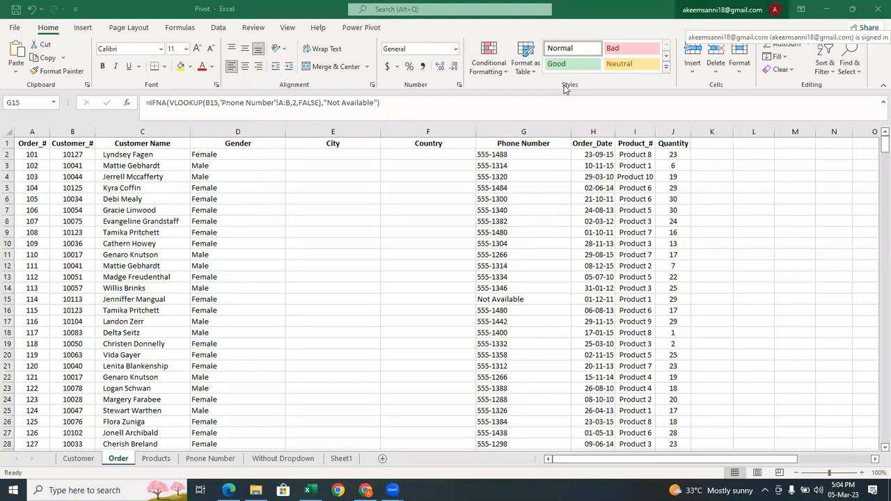
Look over the Product_# and Quantity columns and select the empty cell K2 beside them.
{"action": "left_click", "coordinate": [676, 132]}
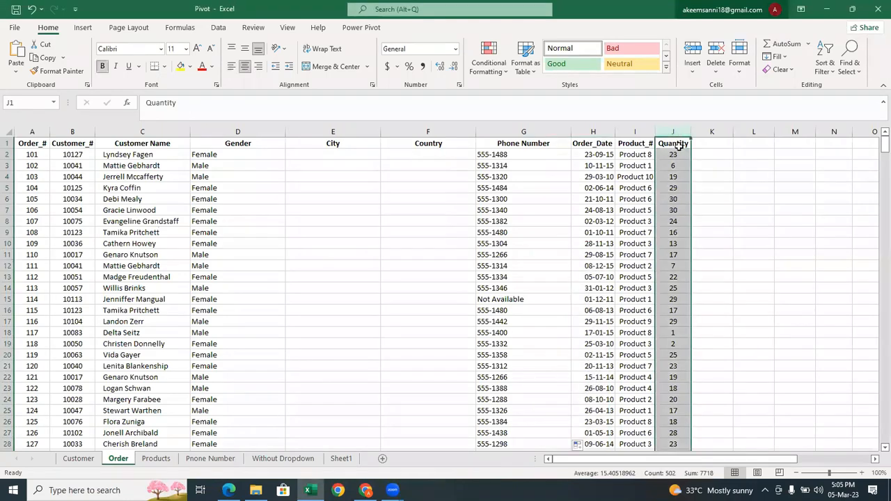
{"action": "left_click", "coordinate": [642, 156]}
{"action": "left_click", "coordinate": [667, 156]}
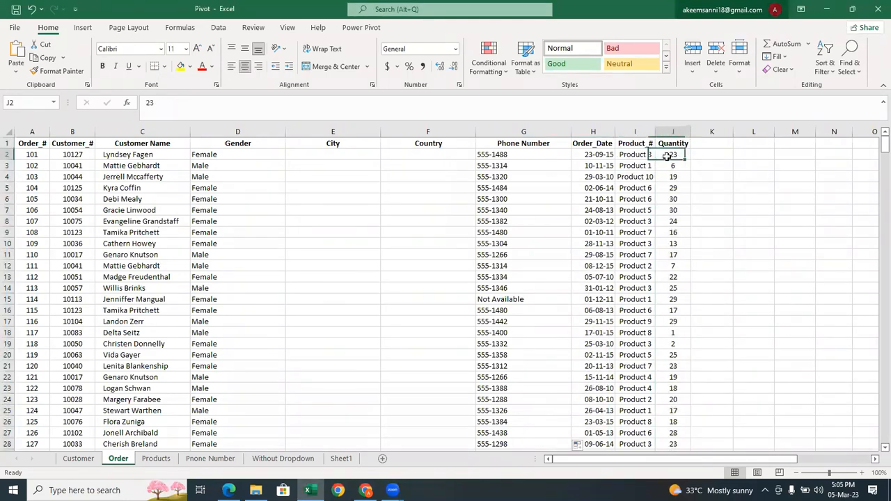
{"action": "left_click", "coordinate": [703, 153]}
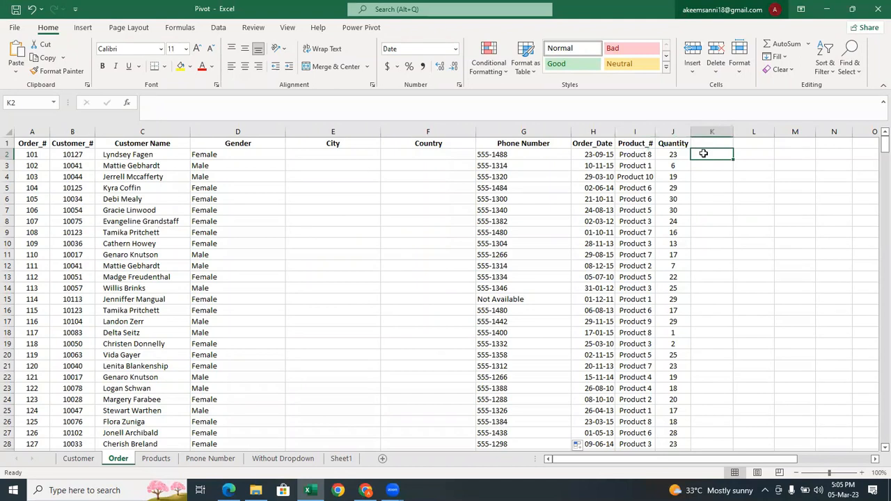
{"action": "left_click", "coordinate": [765, 158]}
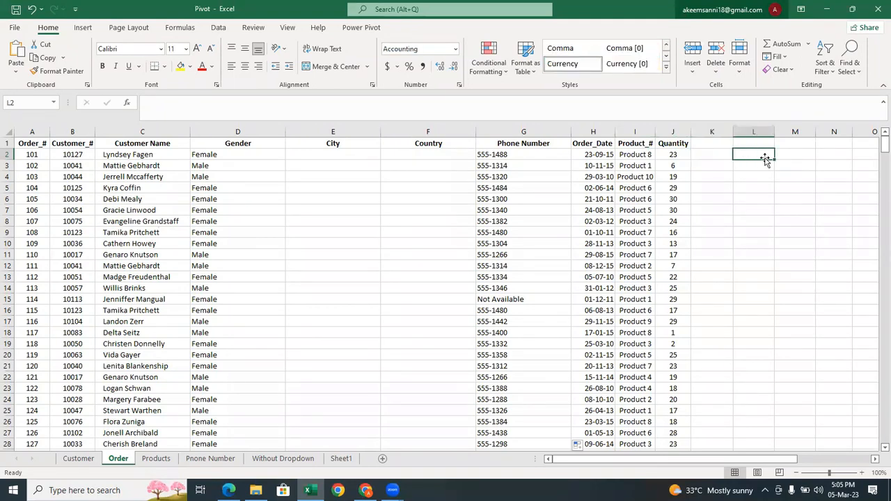
{"action": "left_click", "coordinate": [717, 144]}
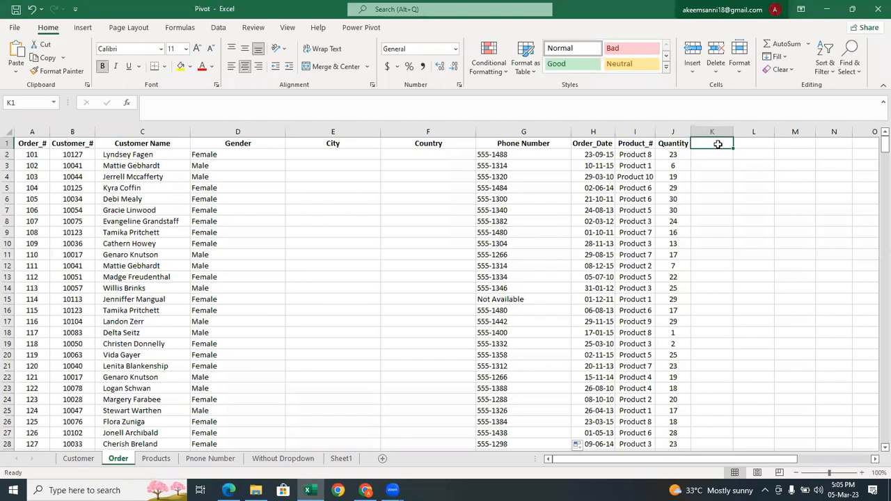
{"action": "type", "text": "u"}
{"action": "key", "text": "BackSpace"}
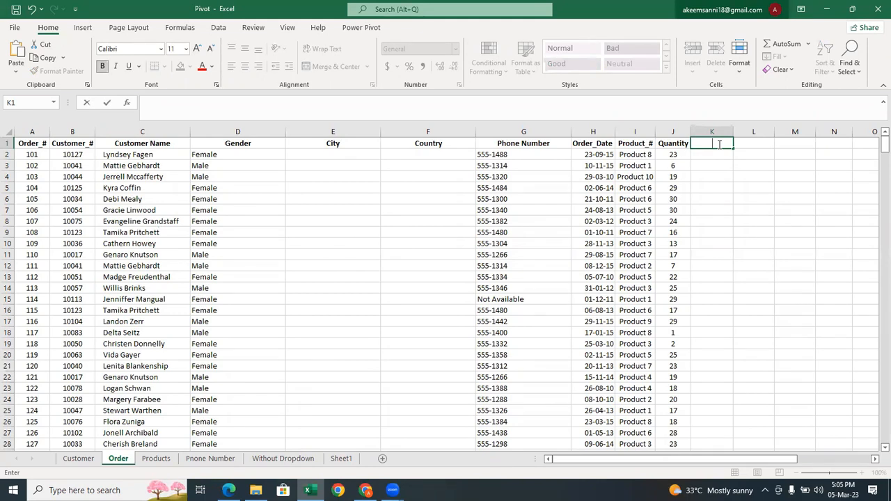
{"action": "key", "text": "alt+Tab"}
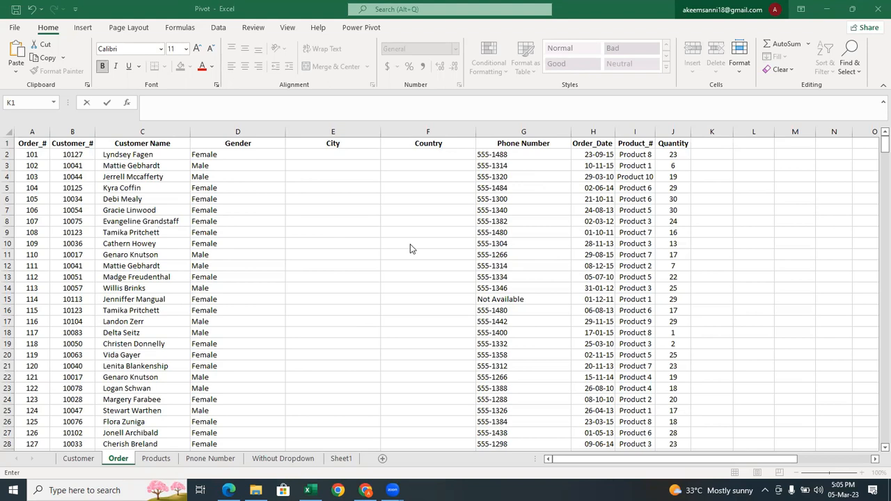
Look over the Phone Number and Customer sheets and return to the Order sheet.
{"action": "left_click", "coordinate": [216, 462]}
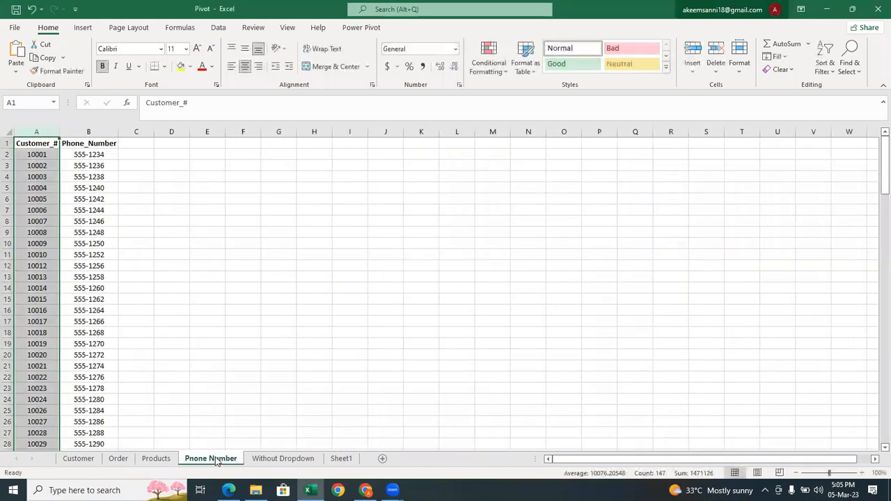
{"action": "left_click", "coordinate": [118, 460]}
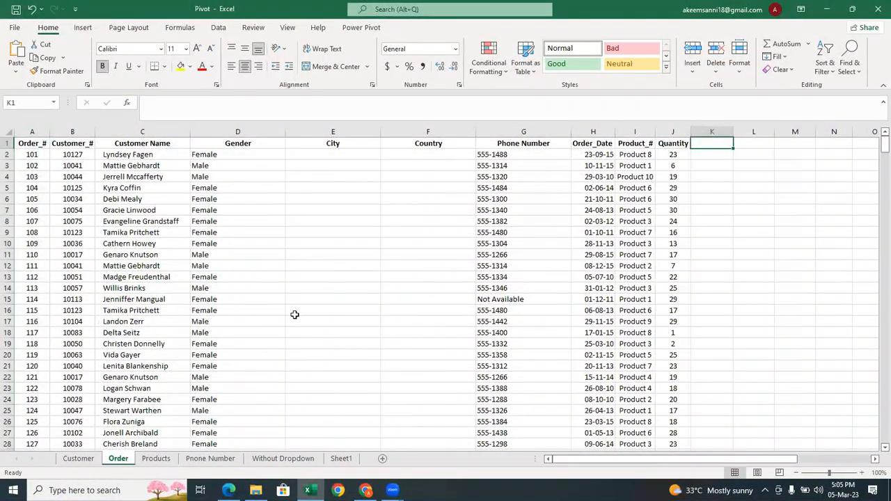
{"action": "left_click", "coordinate": [75, 465]}
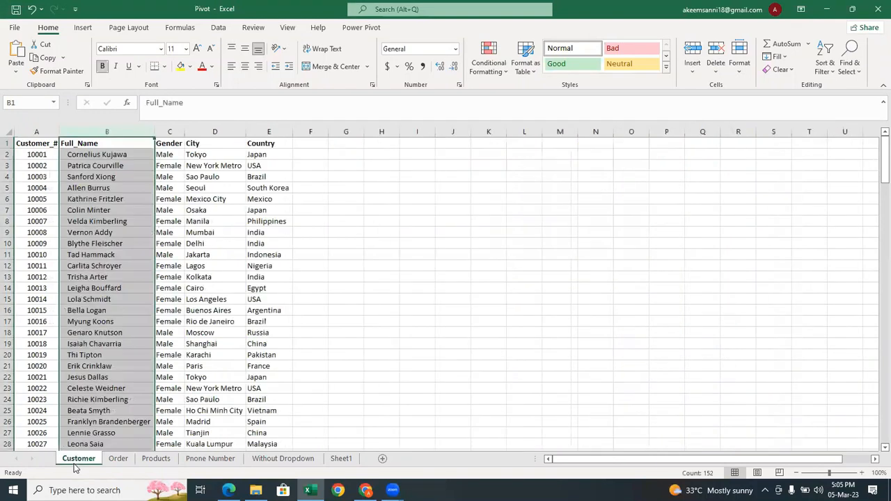
{"action": "left_click", "coordinate": [115, 461]}
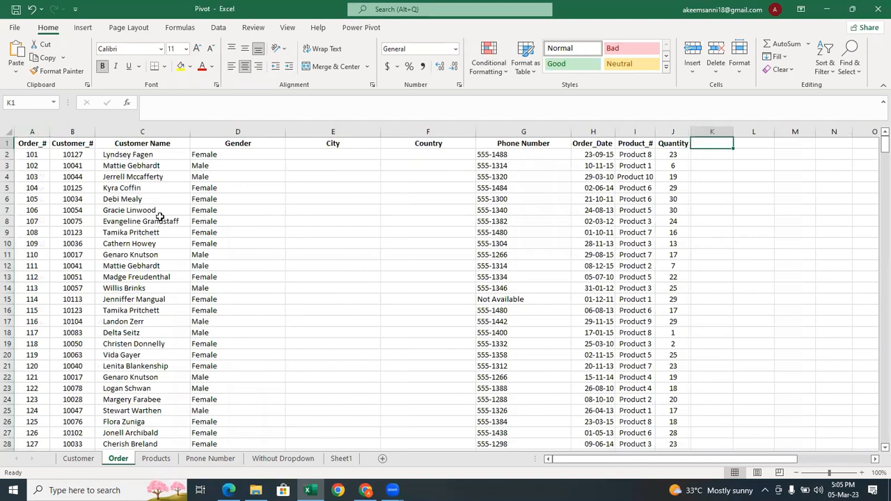
Enter the header Unit Price in cell K1 of the Order sheet, beside the Quantity column.
{"action": "left_click", "coordinate": [543, 90]}
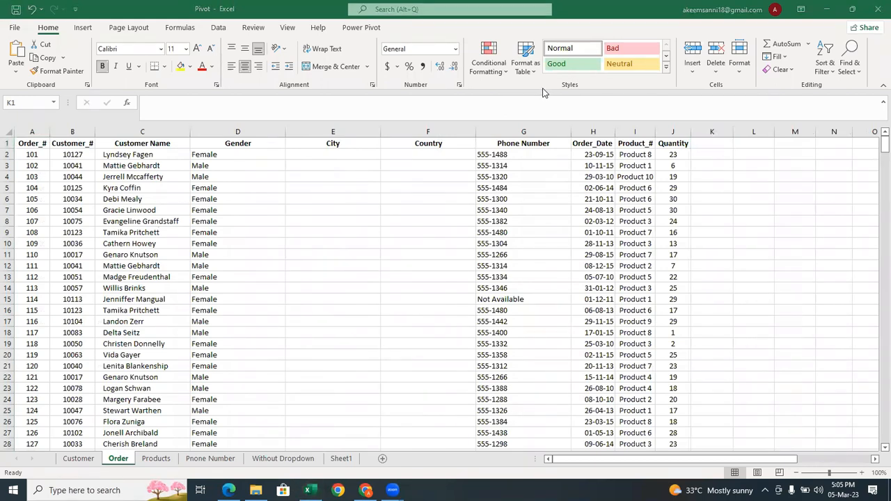
{"action": "left_click", "coordinate": [712, 144]}
{"action": "type", "text": "Un"}
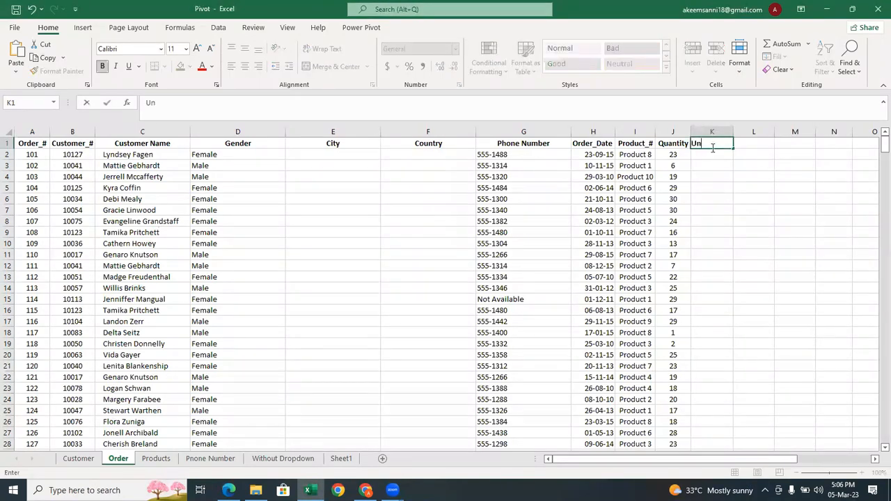
{"action": "type", "text": "it Price"}
{"action": "left_click", "coordinate": [703, 153]}
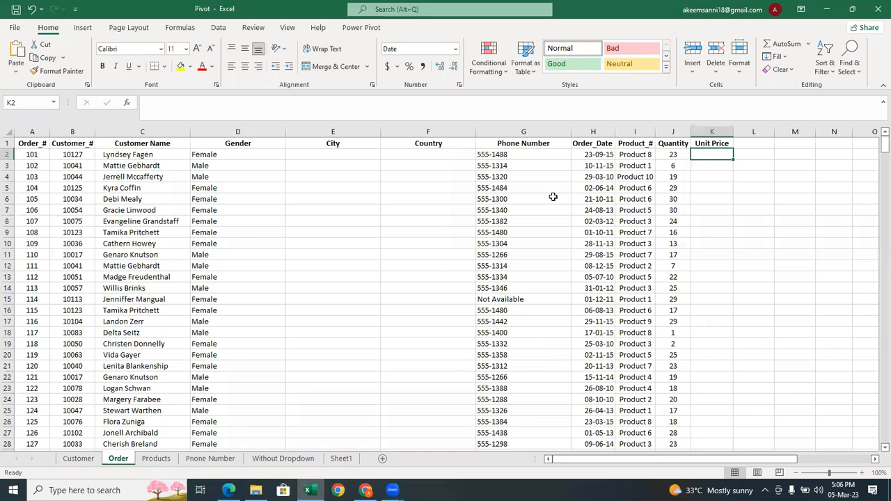
Examine the Product_# and Unit_Price columns on the Products sheet and compare them with the product entries on the Order sheet.
{"action": "left_click", "coordinate": [160, 460]}
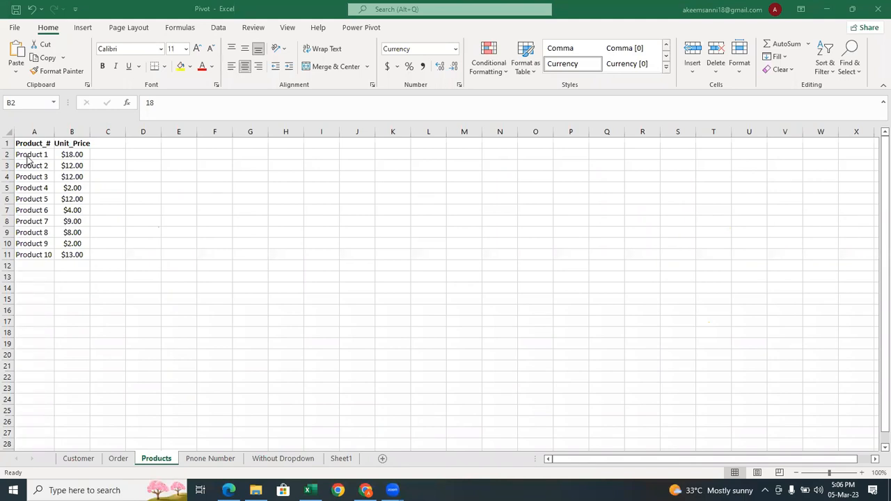
{"action": "left_click", "coordinate": [62, 151]}
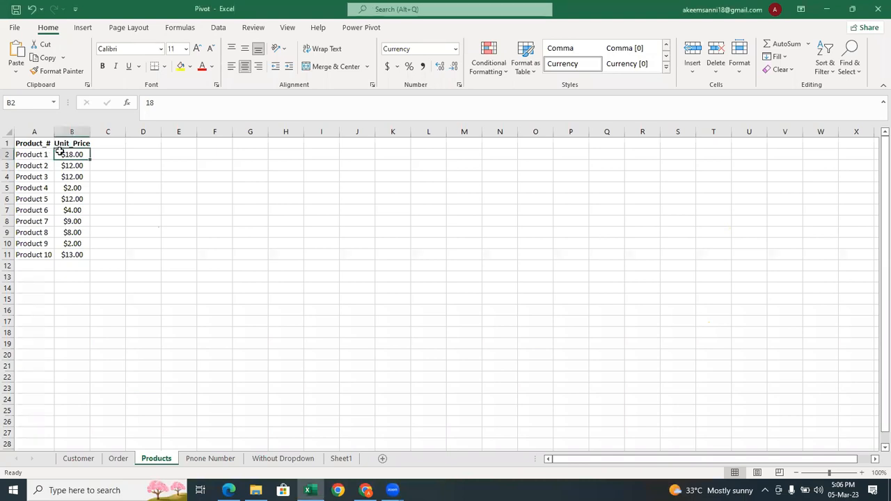
{"action": "left_click", "coordinate": [31, 163]}
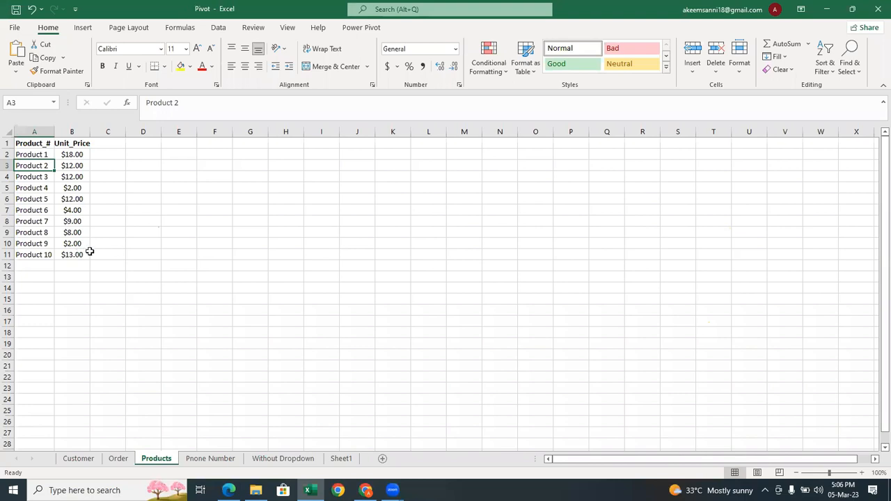
{"action": "left_click", "coordinate": [118, 459]}
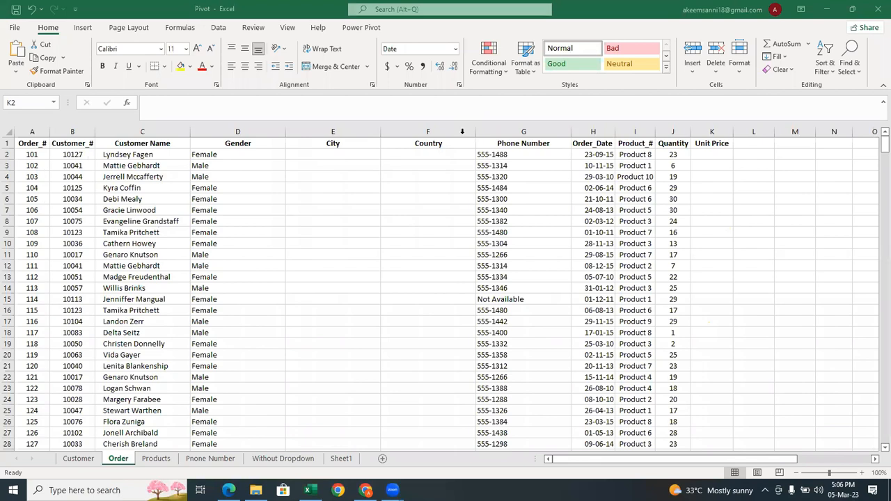
{"action": "left_click", "coordinate": [154, 459]}
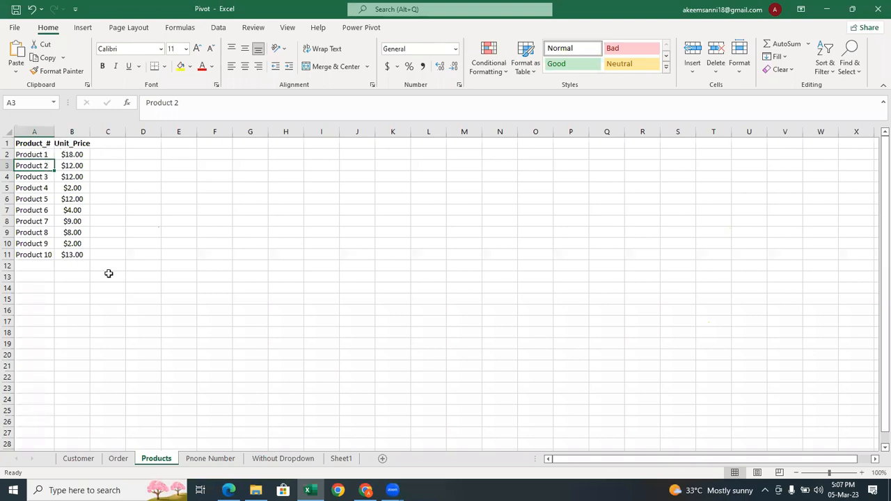
{"action": "left_click", "coordinate": [119, 458]}
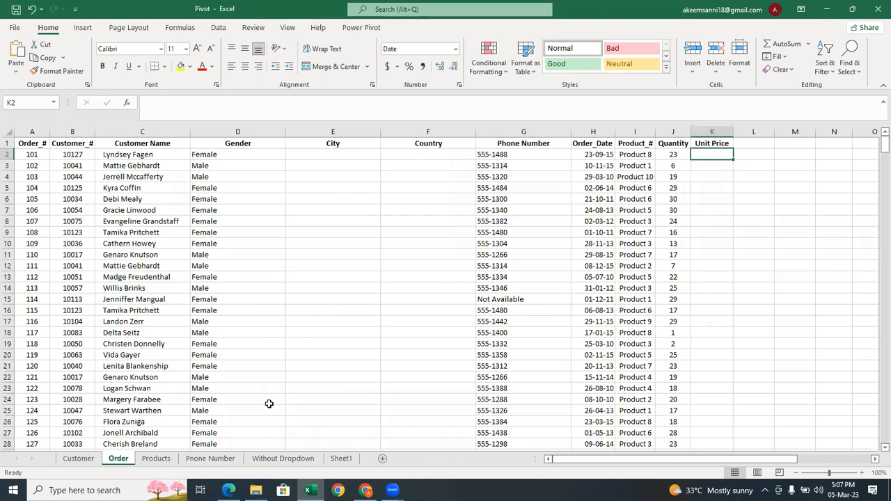
{"action": "left_click", "coordinate": [157, 459]}
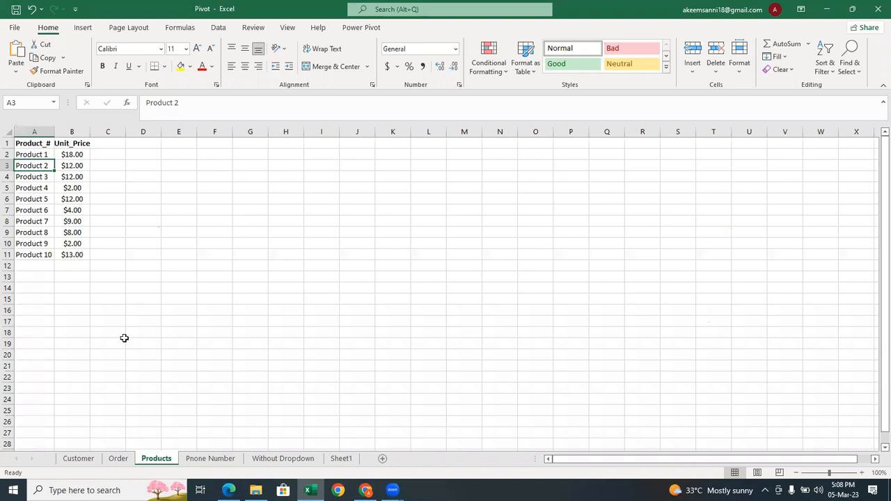
{"action": "left_click", "coordinate": [118, 459]}
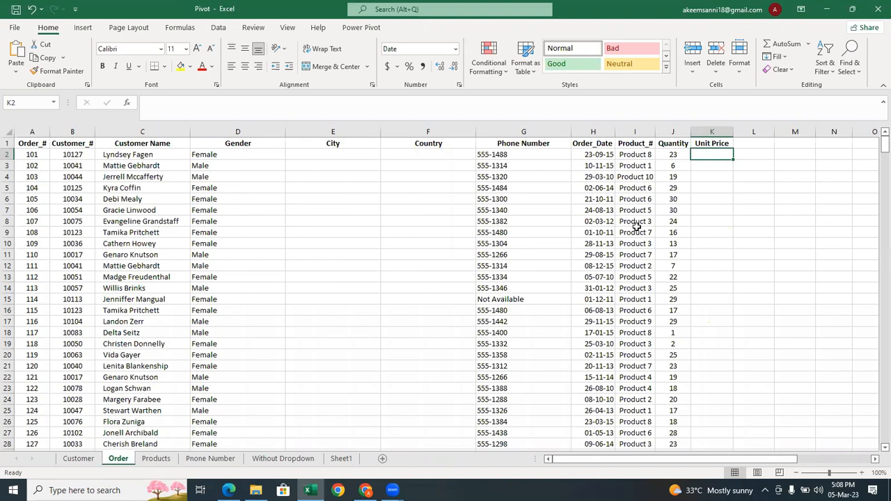
{"action": "left_click", "coordinate": [160, 459]}
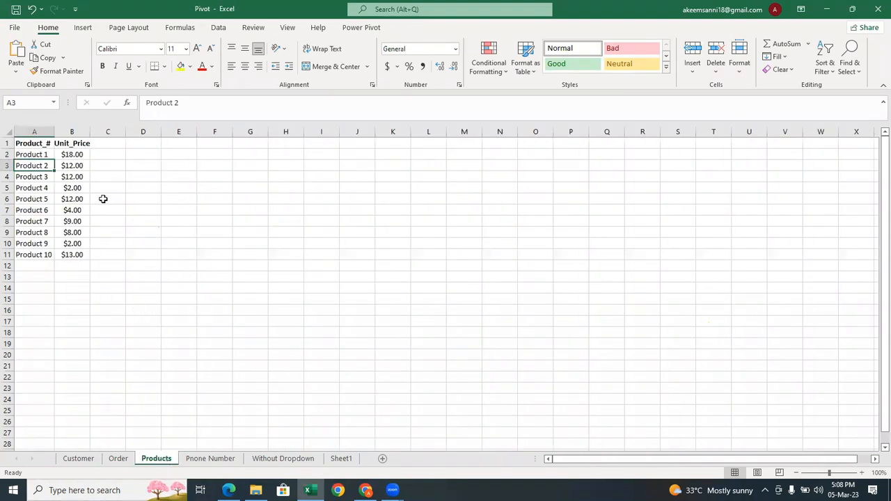
{"action": "left_click", "coordinate": [120, 459]}
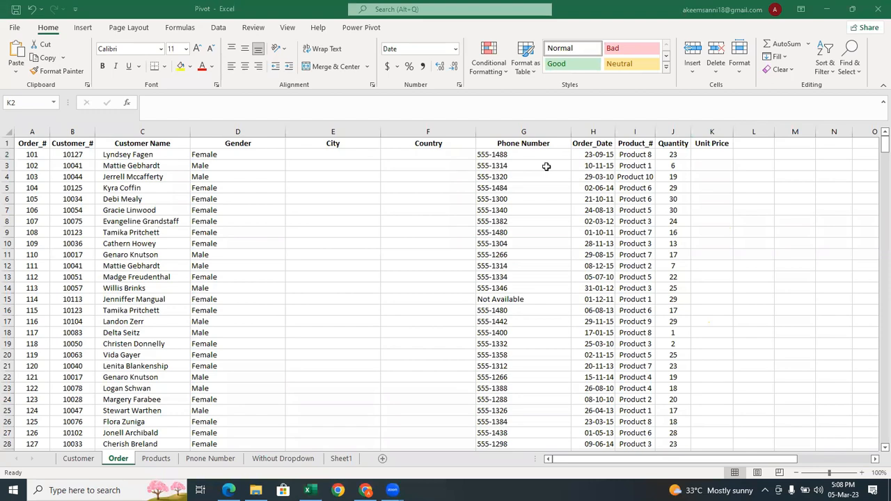
Start a VLOOKUP formula in K2 under Unit Price with the product in I2 as the lookup value.
{"action": "left_click", "coordinate": [707, 154]}
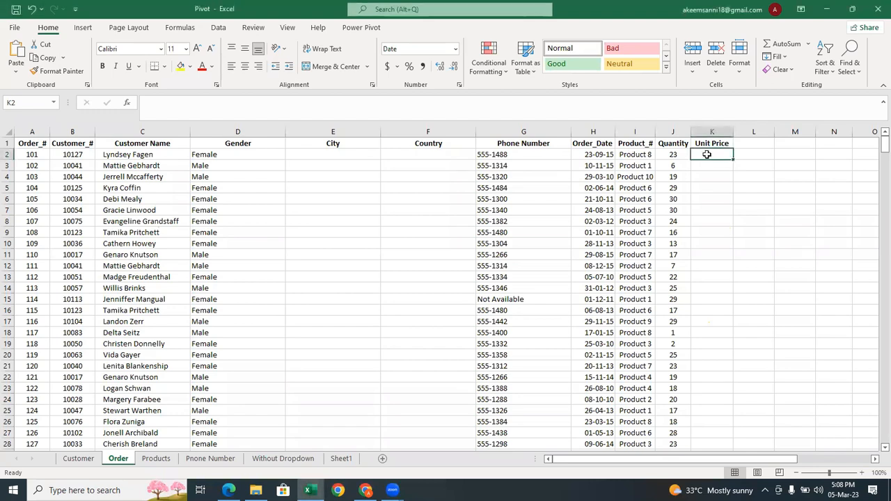
{"action": "type", "text": "="}
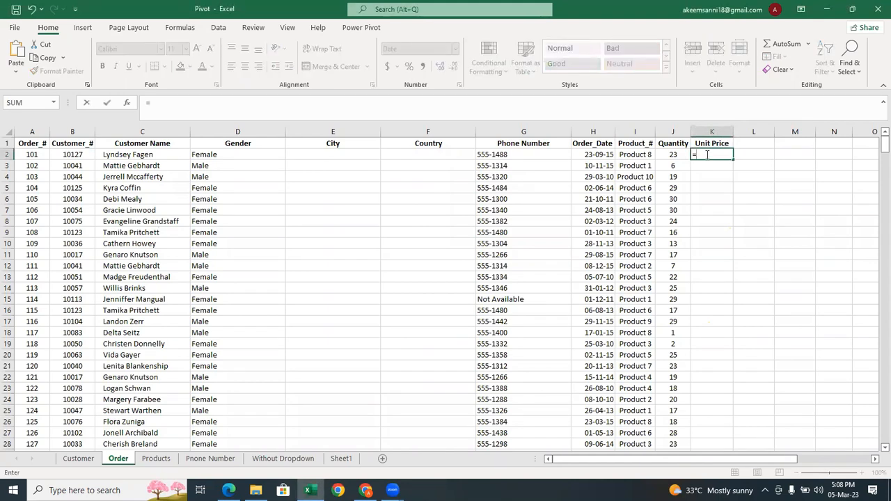
{"action": "type", "text": "vloo"}
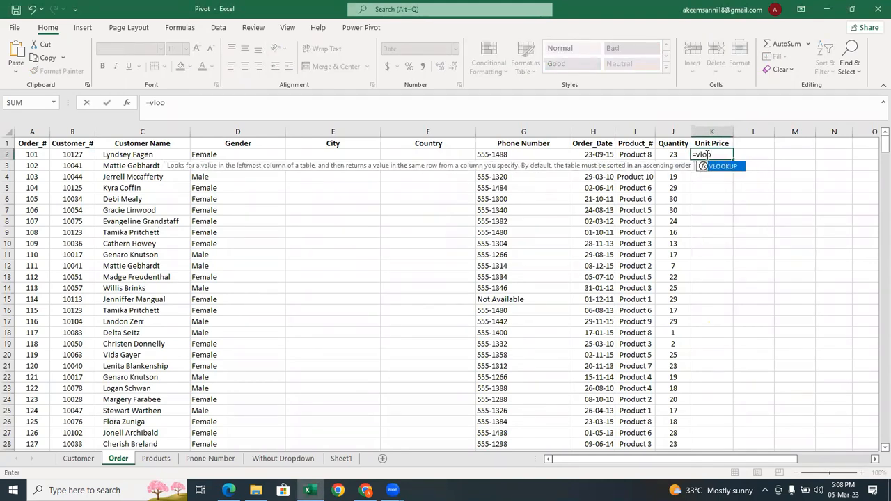
{"action": "key", "text": "Tab"}
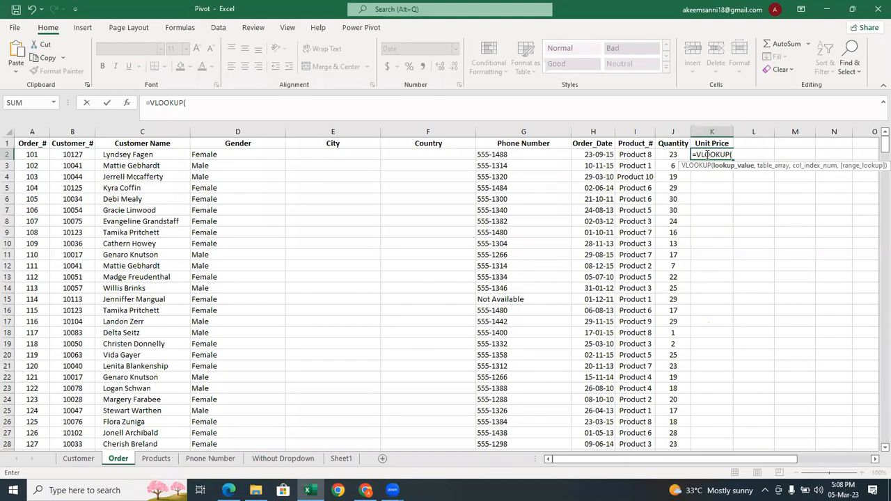
{"action": "left_click", "coordinate": [639, 155]}
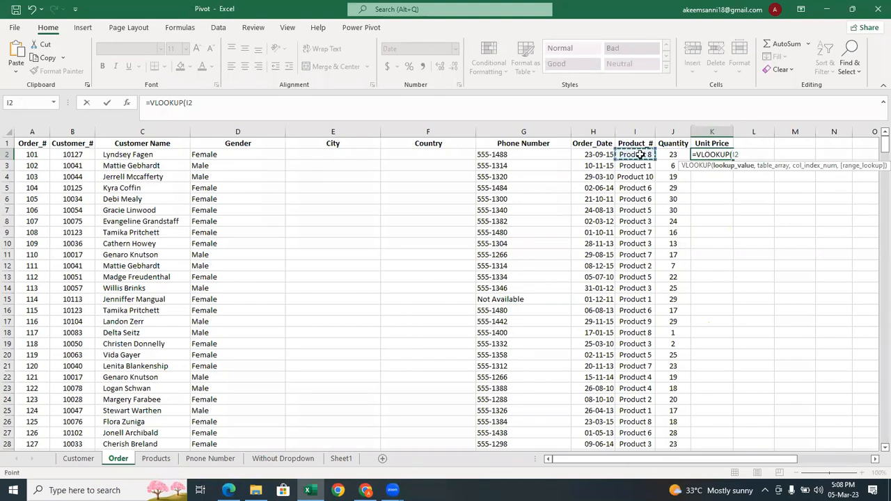
{"action": "type", "text": ","}
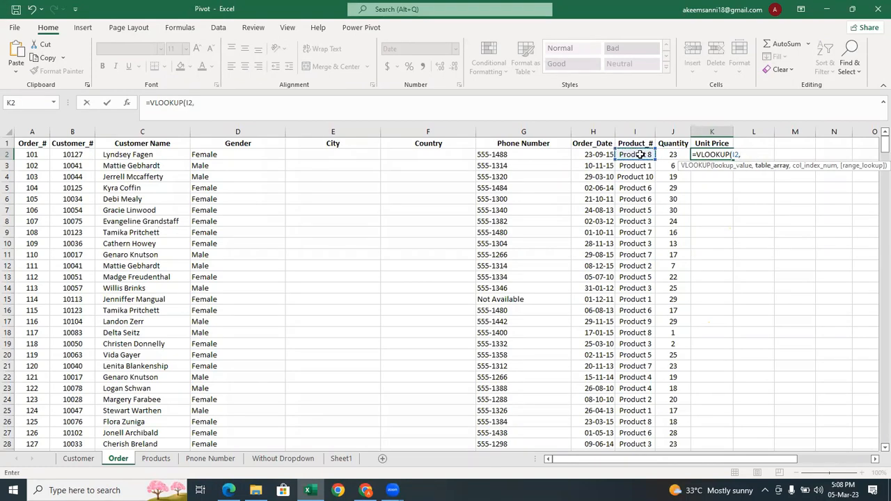
Set the VLOOKUP's table array to the range A1:B11 on the Products sheet and make it absolute as $A$1:$B$11.
{"action": "left_click", "coordinate": [157, 459]}
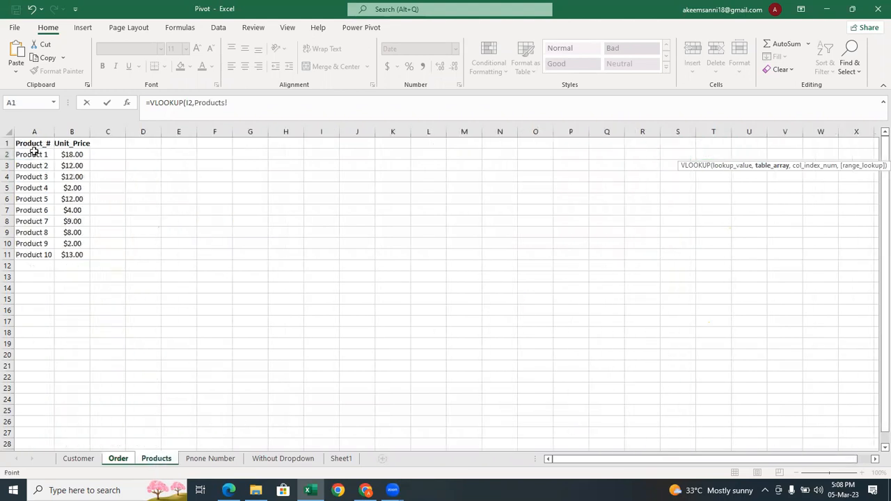
{"action": "left_click_drag", "start_coordinate": [31, 143], "coordinate": [78, 254]}
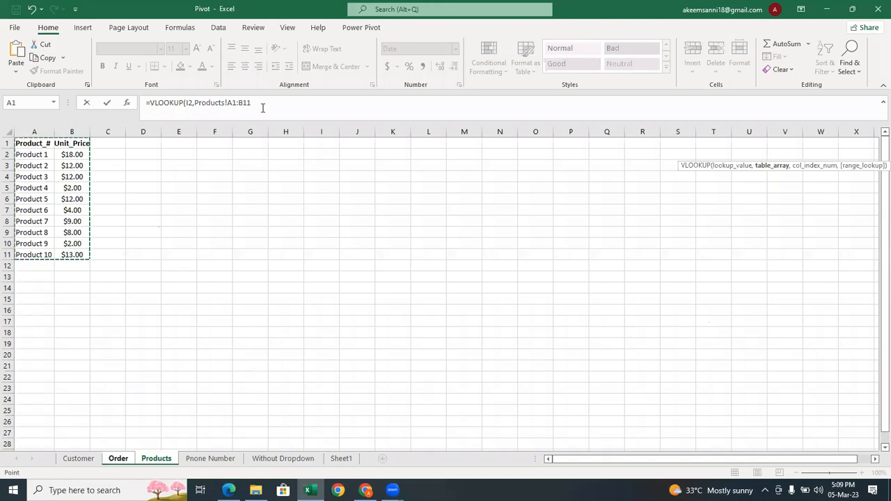
{"action": "left_click_drag", "start_coordinate": [262, 102], "coordinate": [229, 103]}
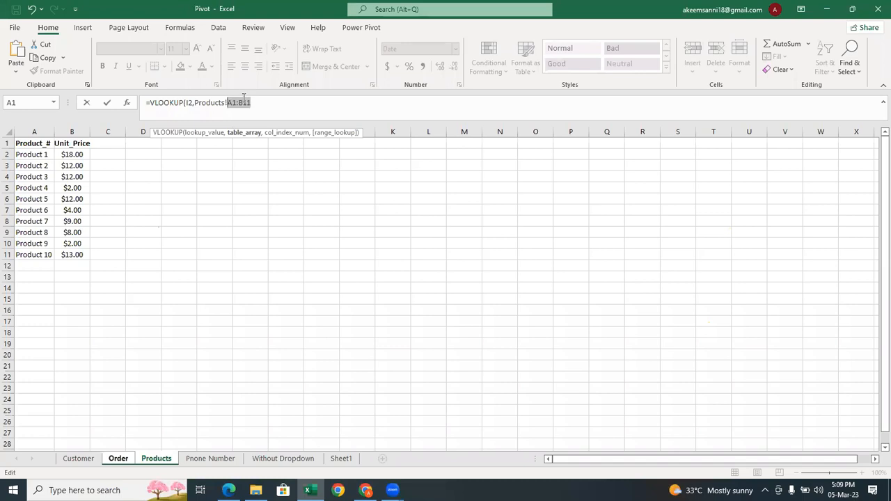
{"action": "key", "text": "F4"}
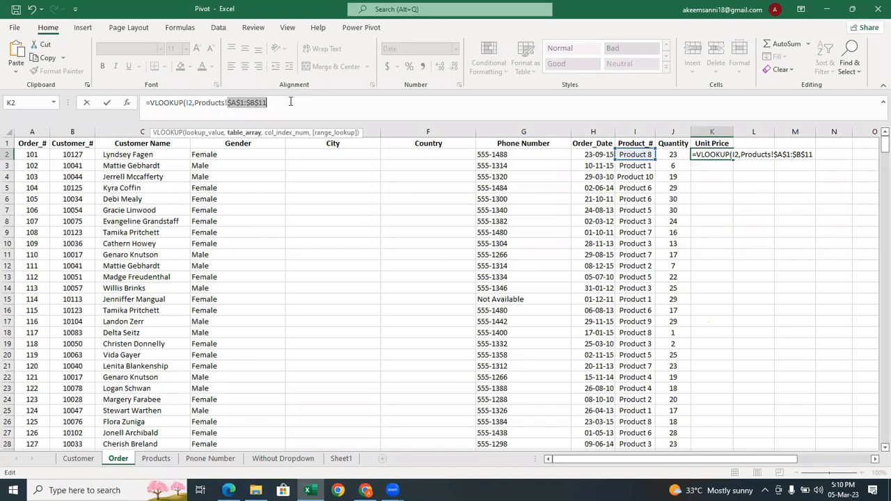
Complete the VLOOKUP in K2 with column index 2 and FALSE for an exact match.
{"action": "key", "text": "alt+Tab"}
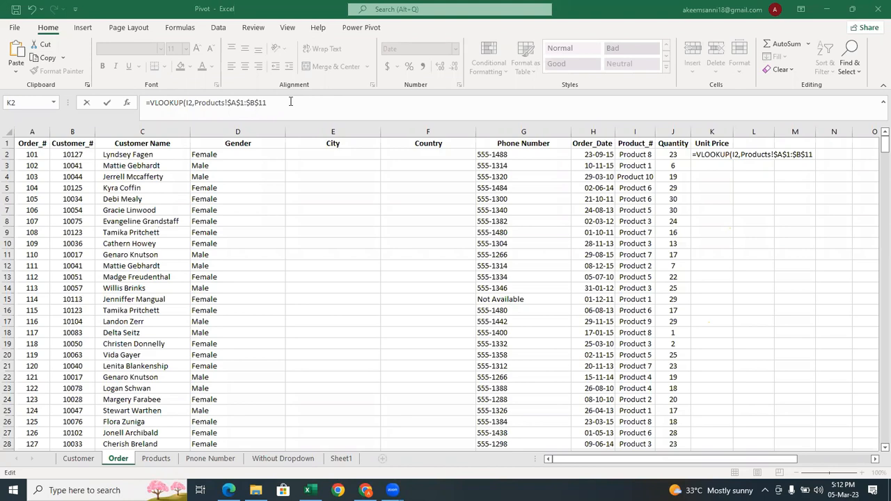
{"action": "double_click", "coordinate": [813, 155]}
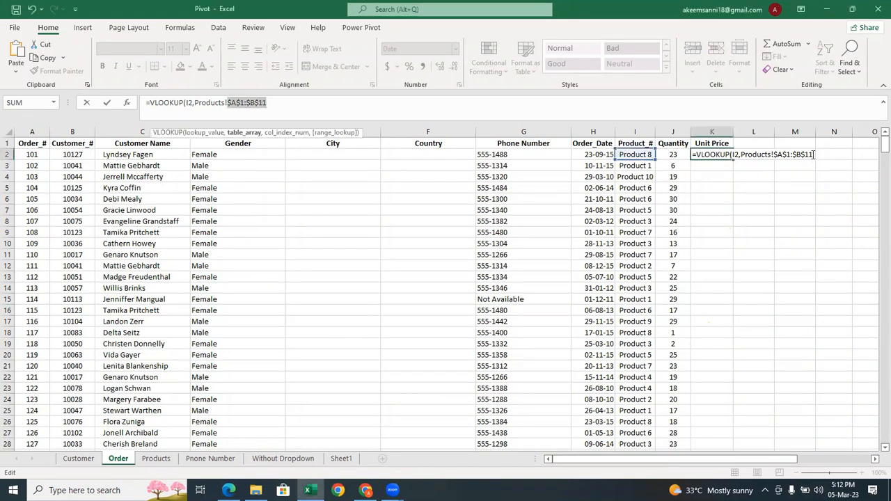
{"action": "left_click", "coordinate": [294, 109]}
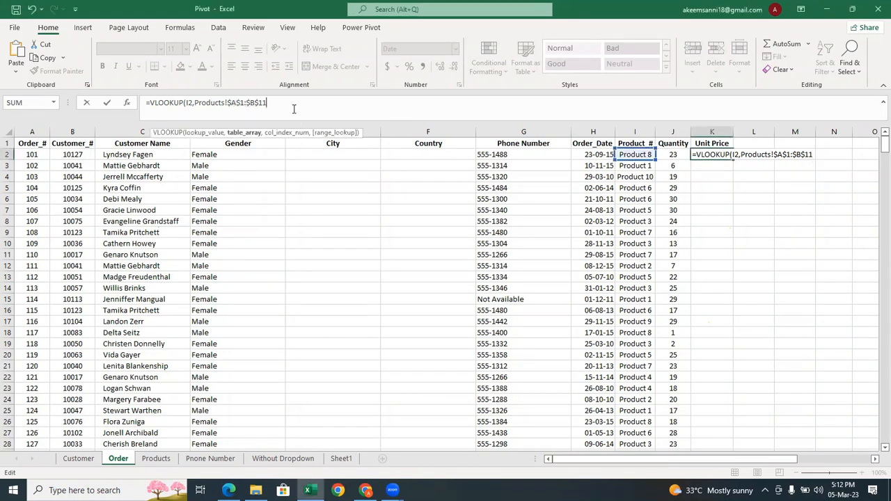
{"action": "type", "text": ","}
{"action": "type", "text": "2"}
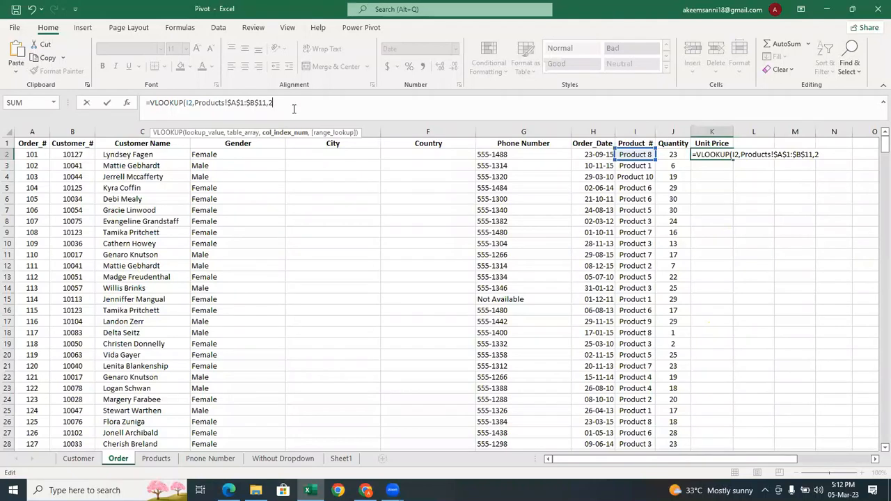
{"action": "type", "text": ","}
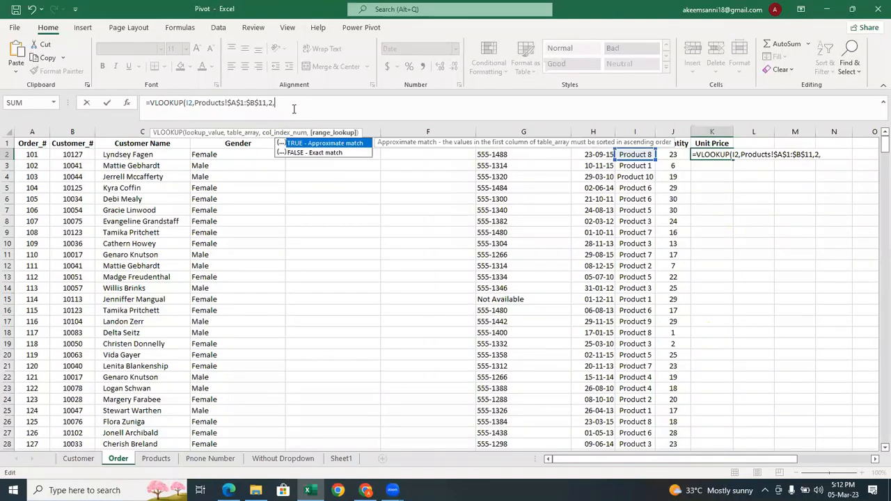
{"action": "left_click", "coordinate": [313, 156]}
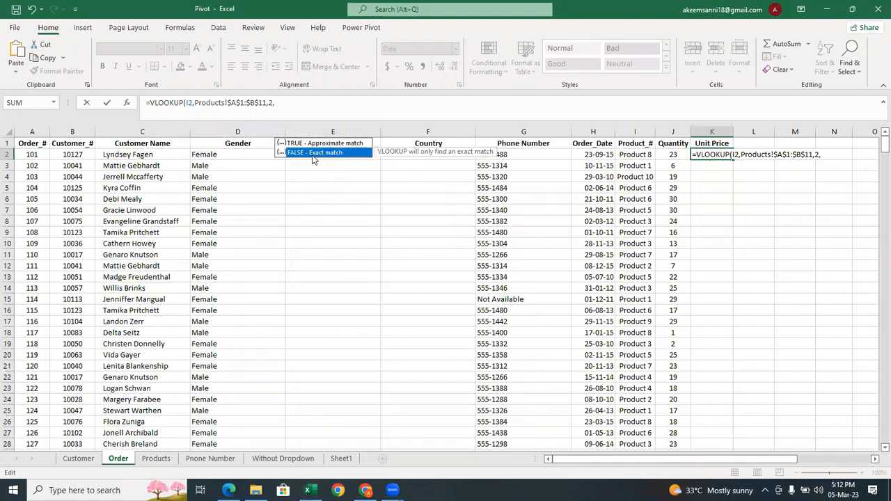
{"action": "double_click", "coordinate": [313, 153]}
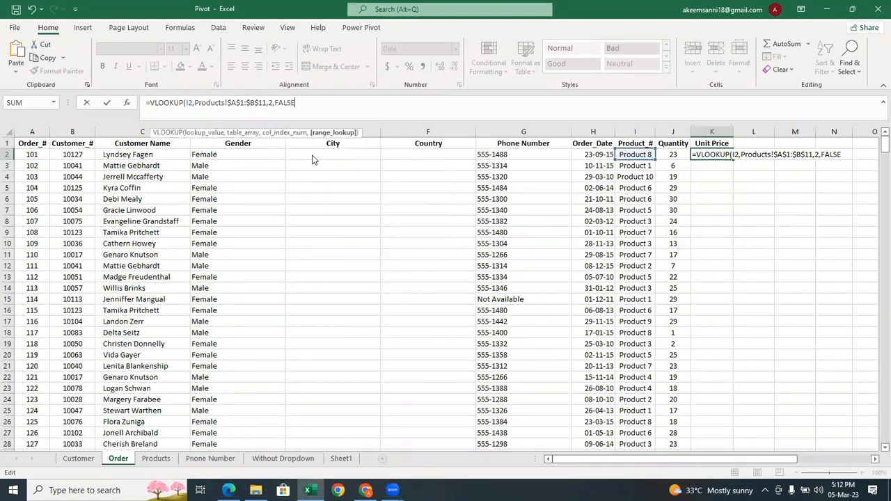
{"action": "type", "text": ")"}
{"action": "key", "text": "Return"}
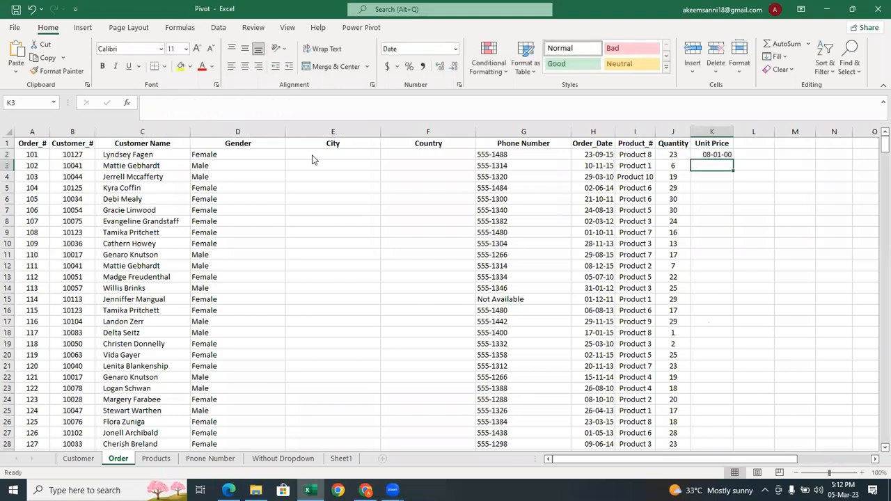
Change the number format of K2 to Number and then to Accounting with a dollar sign.
{"action": "left_click", "coordinate": [710, 154]}
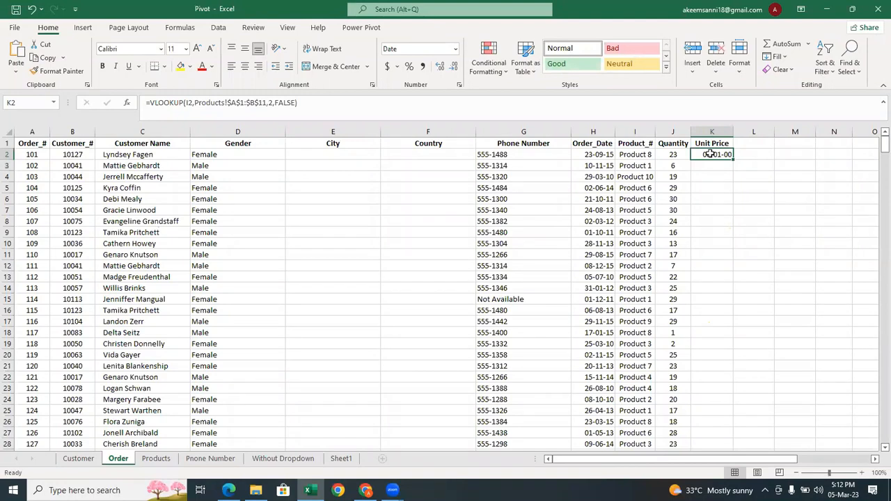
{"action": "left_click", "coordinate": [455, 51]}
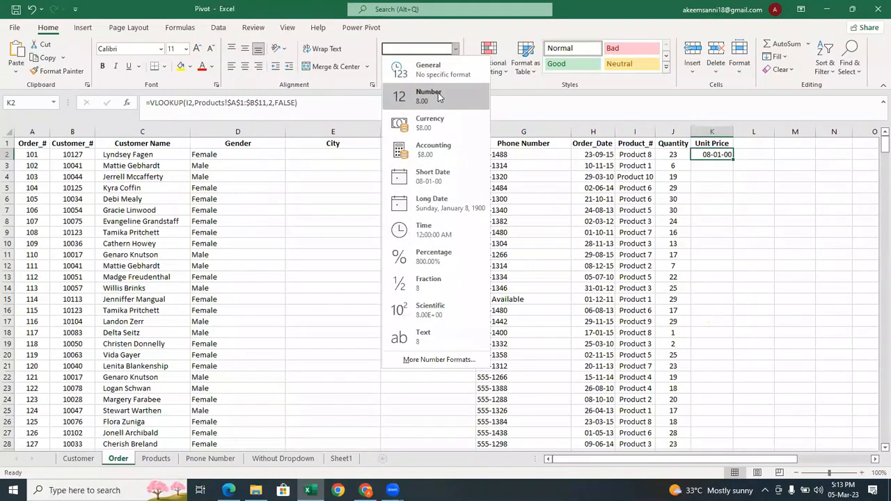
{"action": "left_click", "coordinate": [438, 96]}
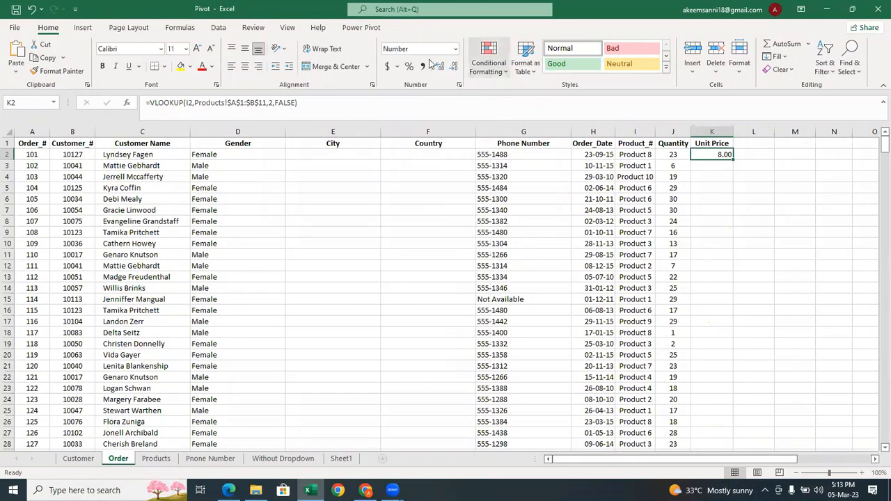
{"action": "left_click", "coordinate": [389, 65]}
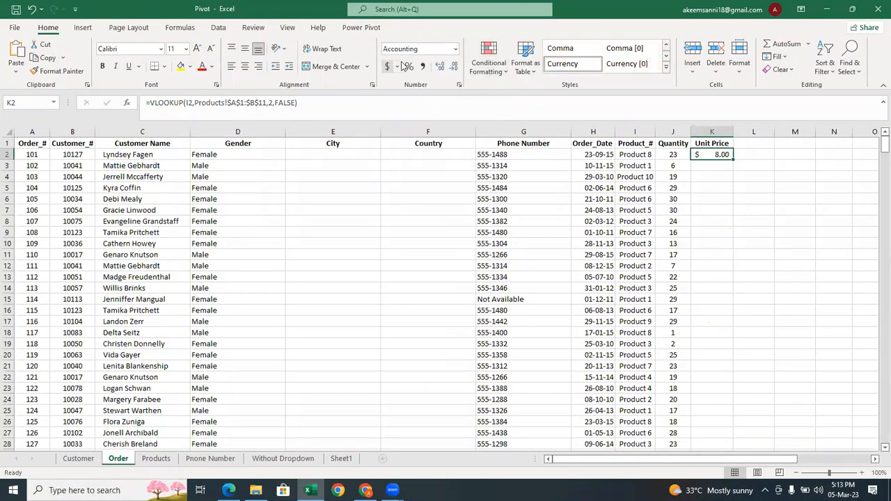
Fill the VLOOKUP formula from K2 down the whole Unit Price column and check it against the product in I2.
{"action": "double_click", "coordinate": [731, 161]}
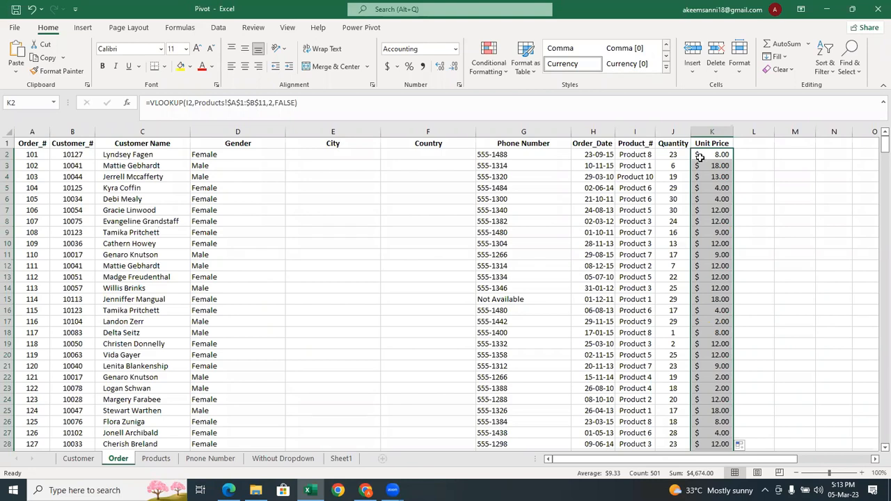
{"action": "left_click", "coordinate": [701, 158]}
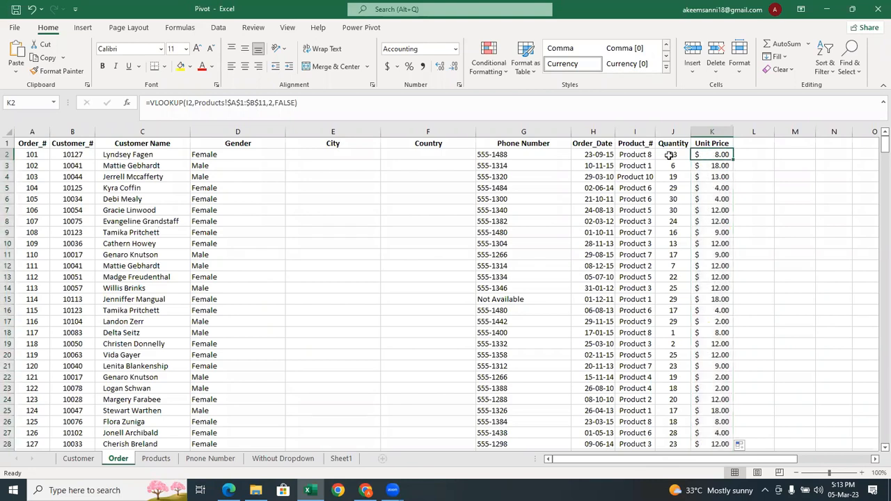
{"action": "left_click", "coordinate": [638, 154]}
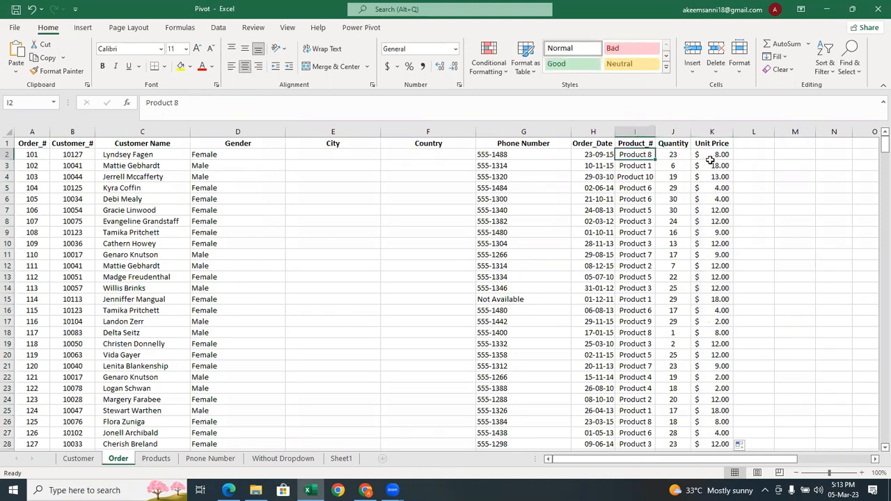
{"action": "left_click", "coordinate": [716, 156]}
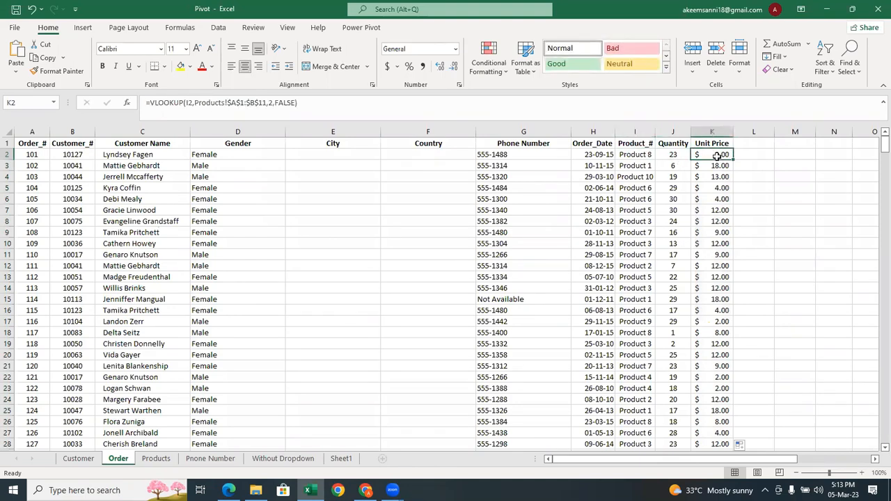
Re-enter FALSE for an exact match as the range lookup argument of the VLOOKUP in K2.
{"action": "left_click", "coordinate": [295, 104]}
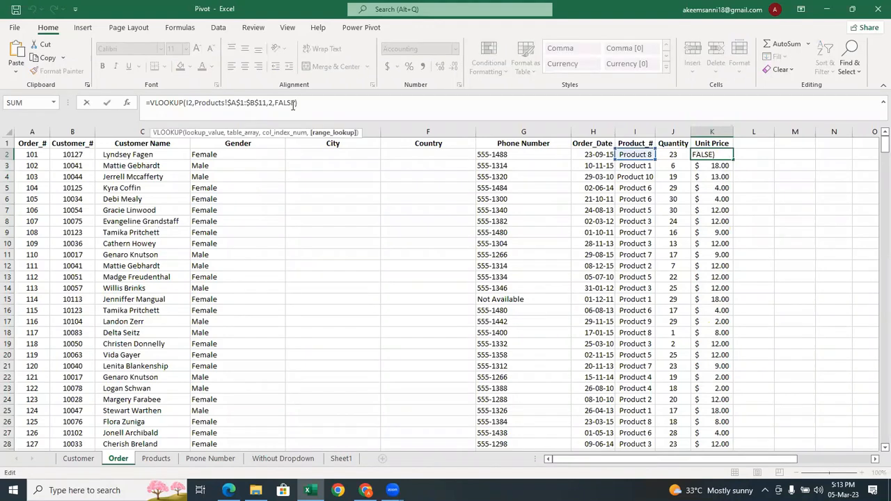
{"action": "key", "text": "BackSpace"}
{"action": "key", "text": "BackSpace"}
{"action": "key", "text": "BackSpace"}
{"action": "key", "text": "BackSpace"}
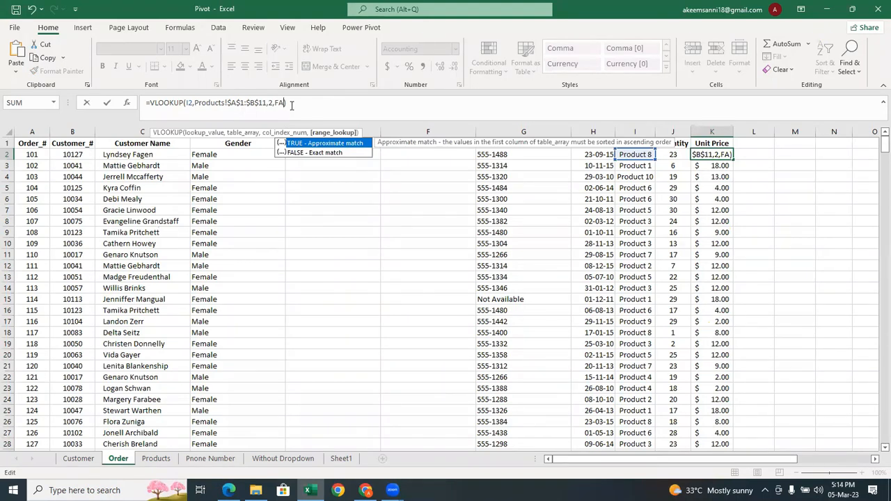
{"action": "left_click", "coordinate": [324, 152]}
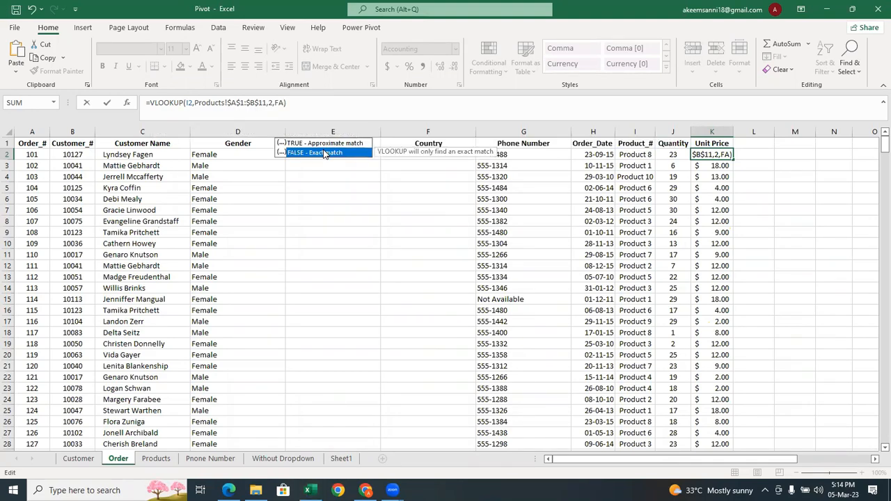
{"action": "double_click", "coordinate": [323, 153]}
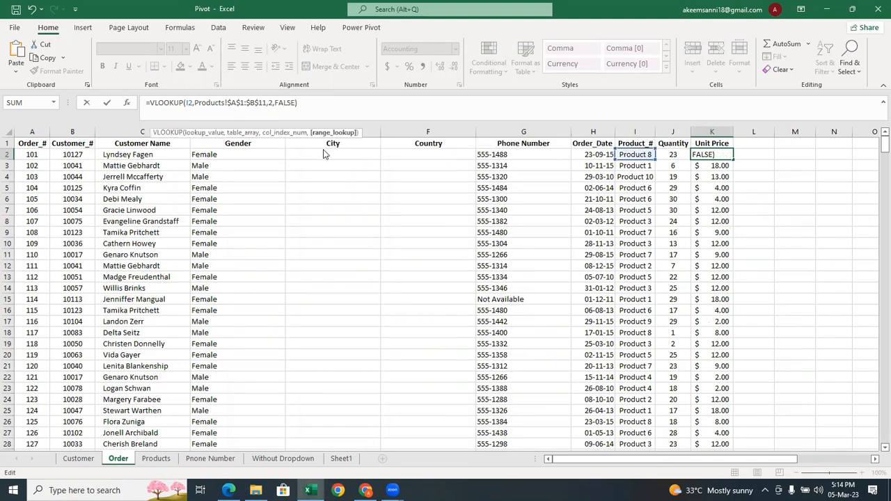
{"action": "key", "text": "Return"}
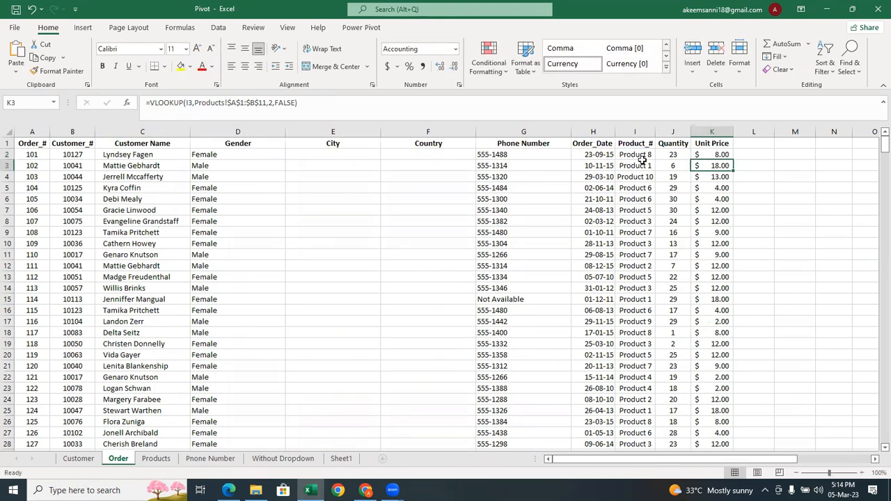
Compare the Unit Price column on the Order sheet with the product price list on the Products sheet.
{"action": "left_click", "coordinate": [700, 145]}
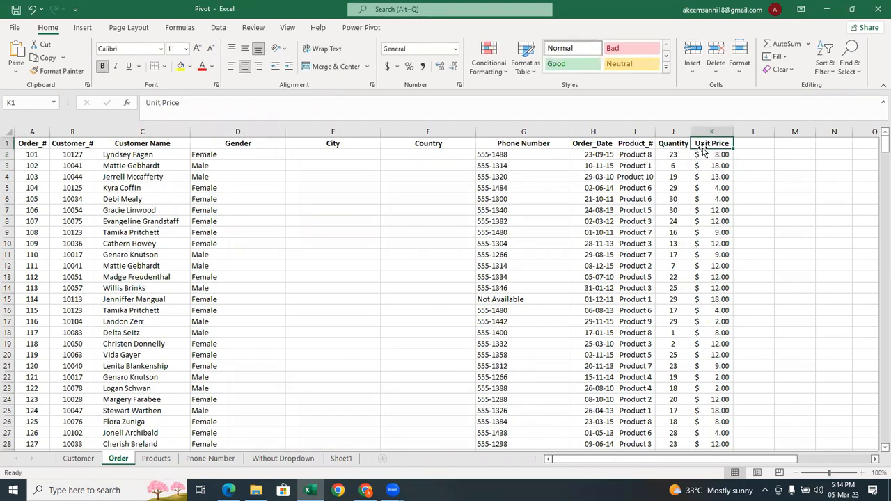
{"action": "left_click", "coordinate": [757, 142]}
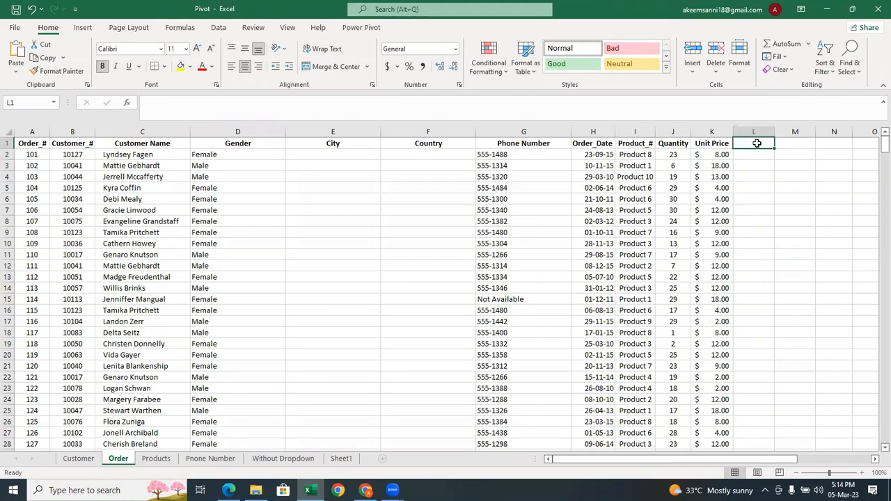
{"action": "left_click", "coordinate": [720, 158]}
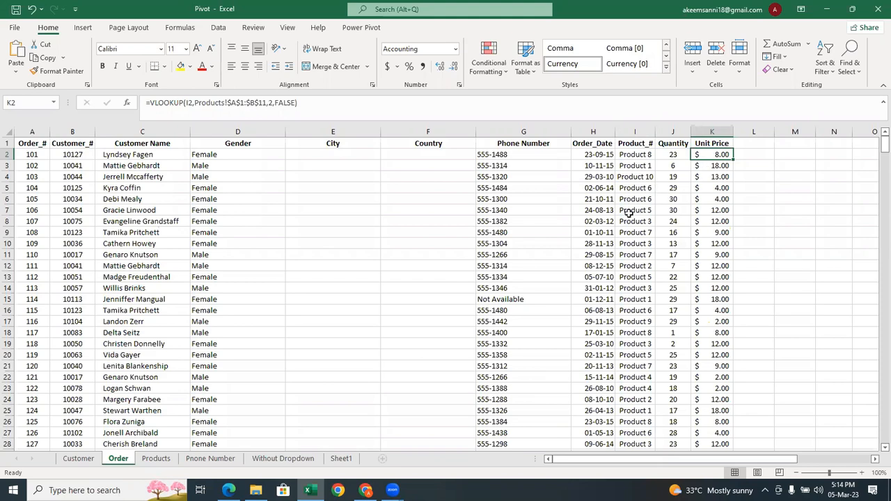
{"action": "left_click", "coordinate": [156, 459]}
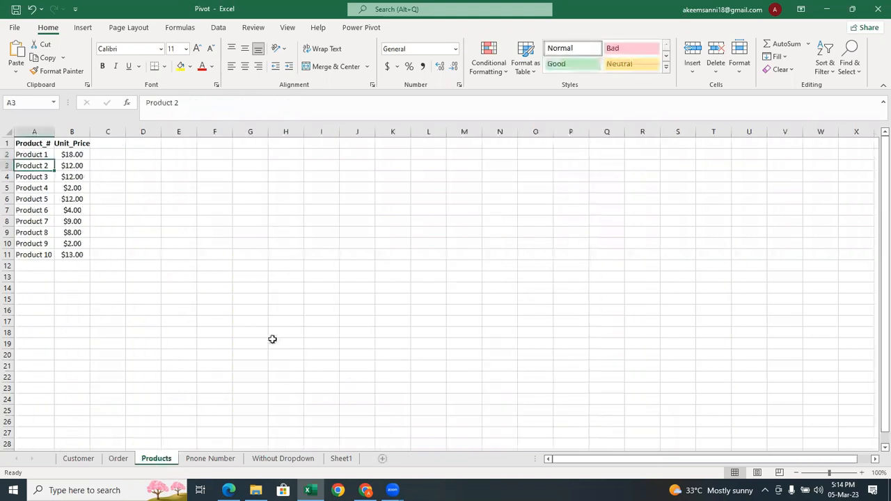
{"action": "left_click", "coordinate": [38, 268]}
{"action": "left_click", "coordinate": [44, 278]}
{"action": "left_click", "coordinate": [46, 286]}
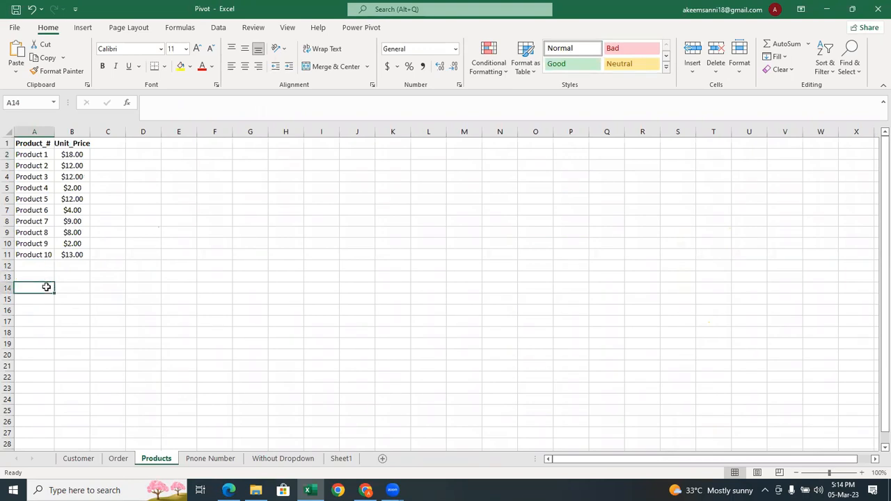
{"action": "left_click", "coordinate": [73, 165]}
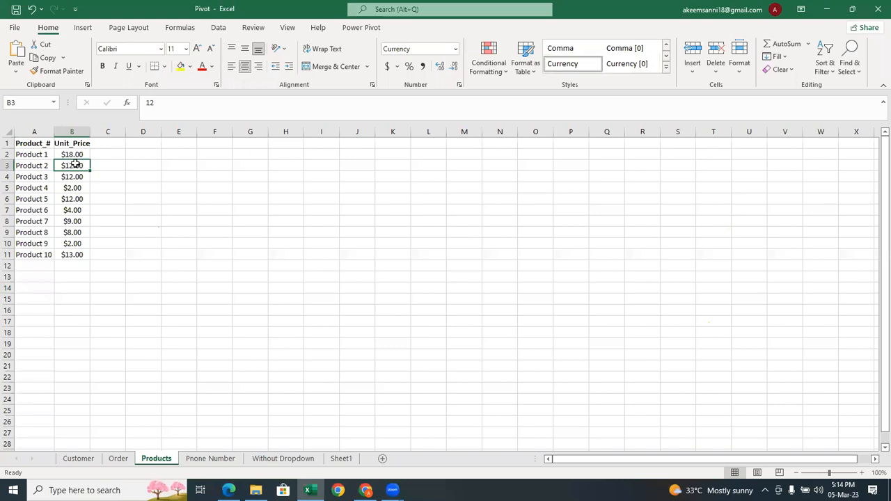
{"action": "left_click", "coordinate": [73, 176]}
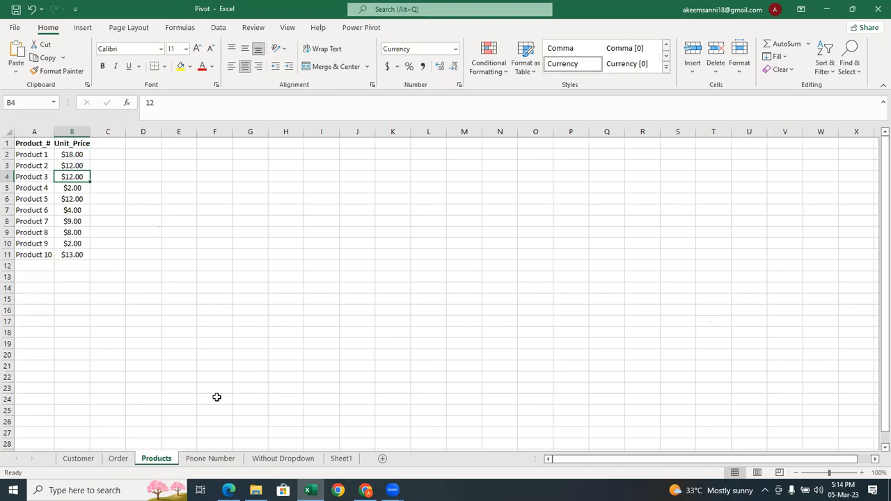
{"action": "left_click", "coordinate": [124, 458]}
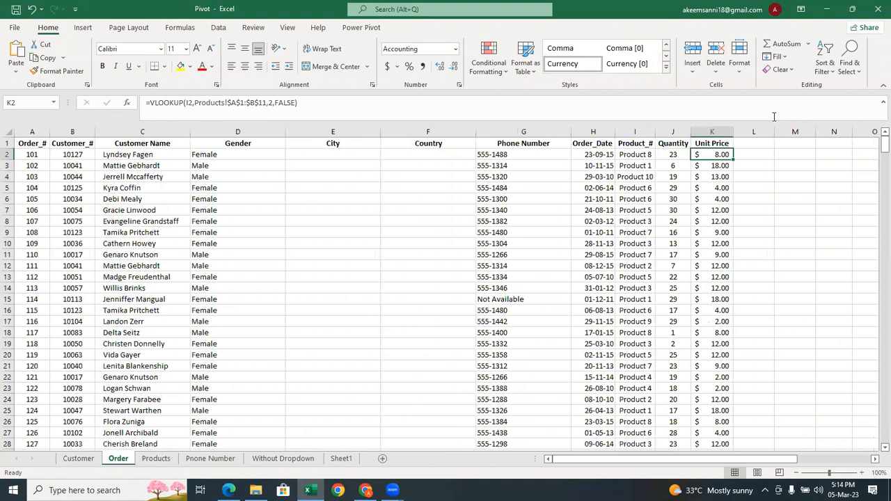
Copy the full header text Unit Price from cell K1 of the Order sheet.
{"action": "double_click", "coordinate": [722, 143]}
{"action": "left_click_drag", "start_coordinate": [729, 143], "coordinate": [705, 144]}
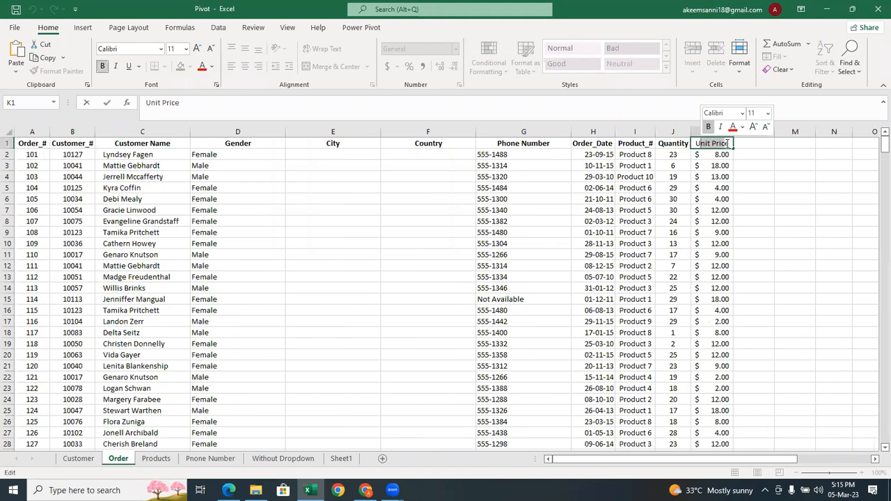
{"action": "left_click", "coordinate": [728, 143]}
{"action": "left_click_drag", "start_coordinate": [728, 143], "coordinate": [678, 145]}
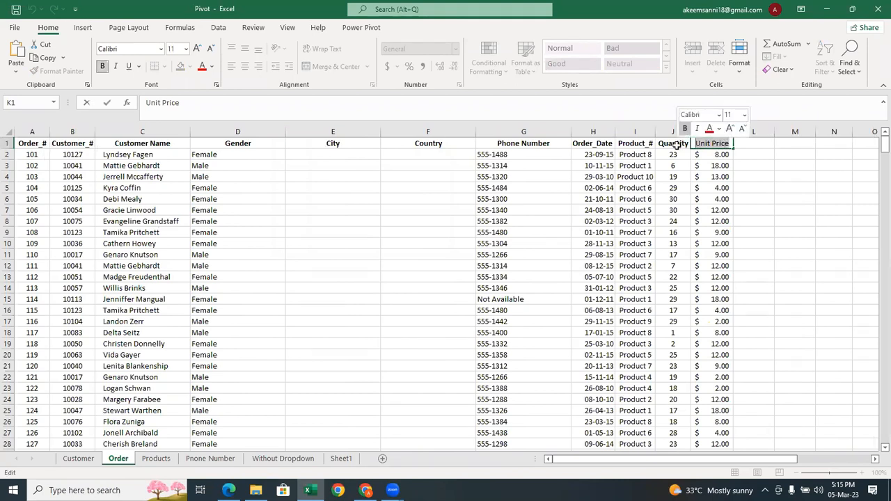
{"action": "key", "text": "ctrl+c"}
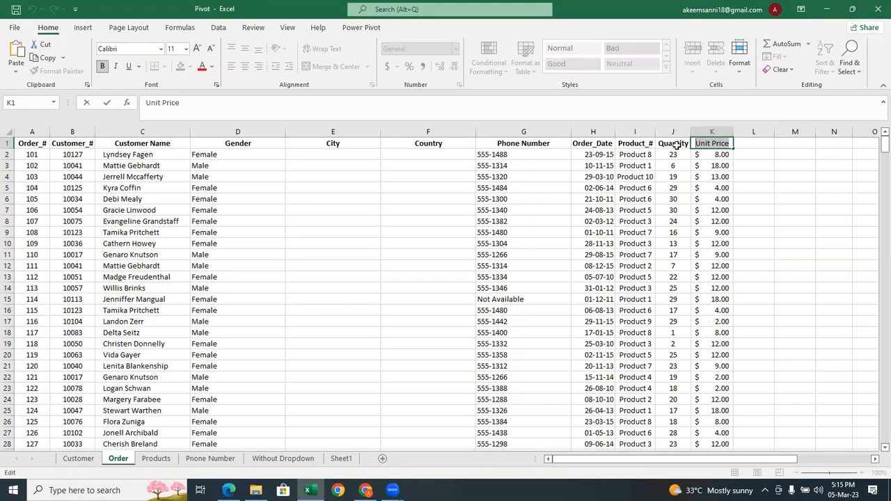
Clear the contents of column K on the Order sheet and enter the header Unit Price in K1.
{"action": "left_click", "coordinate": [722, 134]}
{"action": "right_click", "coordinate": [722, 135]}
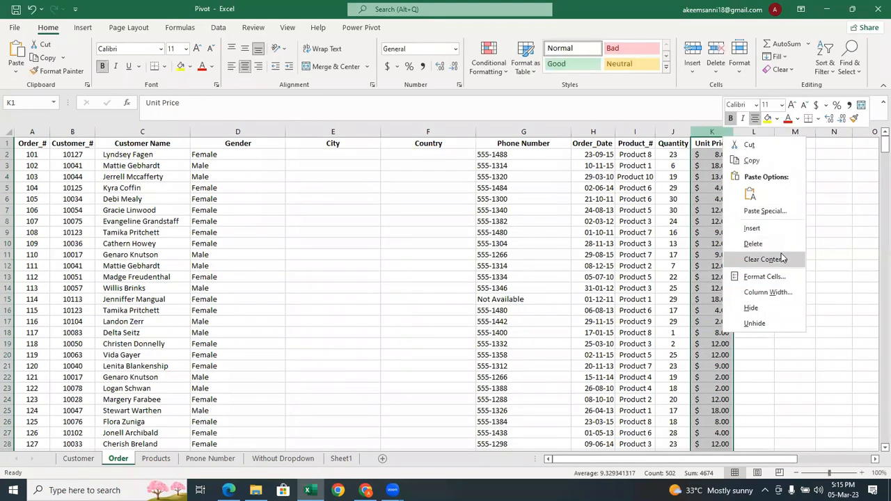
{"action": "left_click", "coordinate": [782, 255]}
{"action": "left_click", "coordinate": [713, 147]}
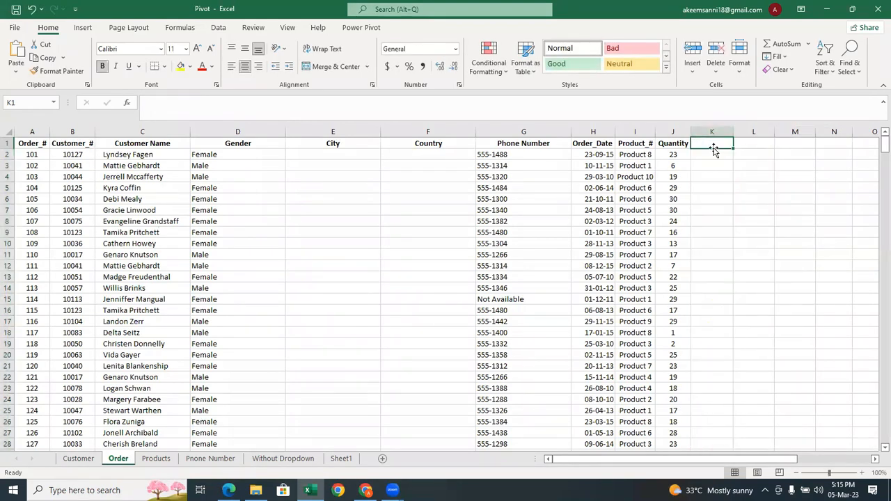
{"action": "type", "text": "Unit Price"}
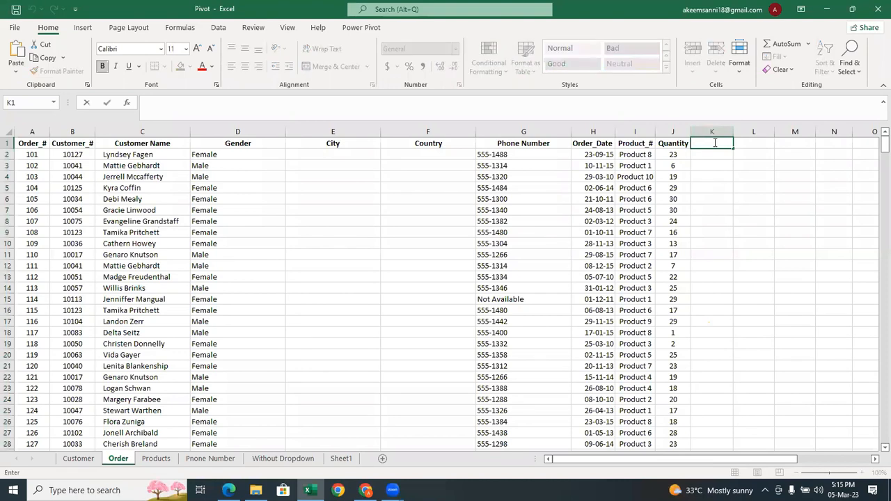
{"action": "left_click", "coordinate": [712, 153]}
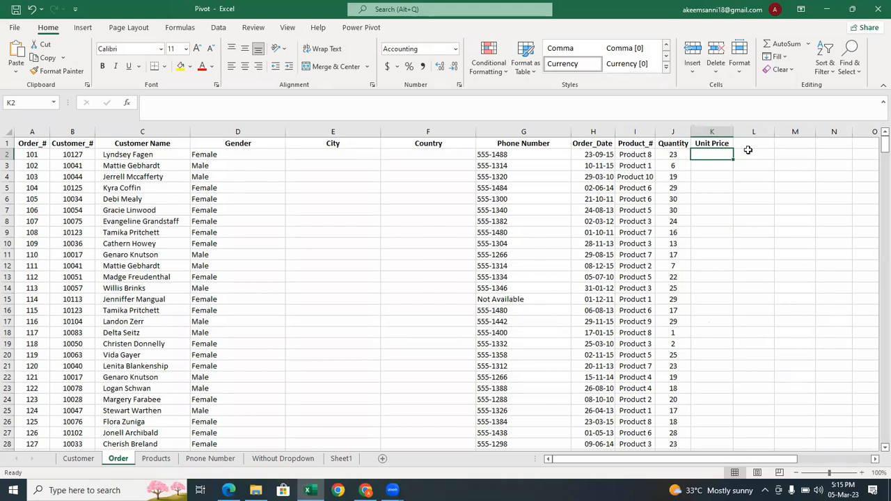
Start a VLOOKUP formula in K2 with the product number in I2 as the lookup value.
{"action": "double_click", "coordinate": [715, 152]}
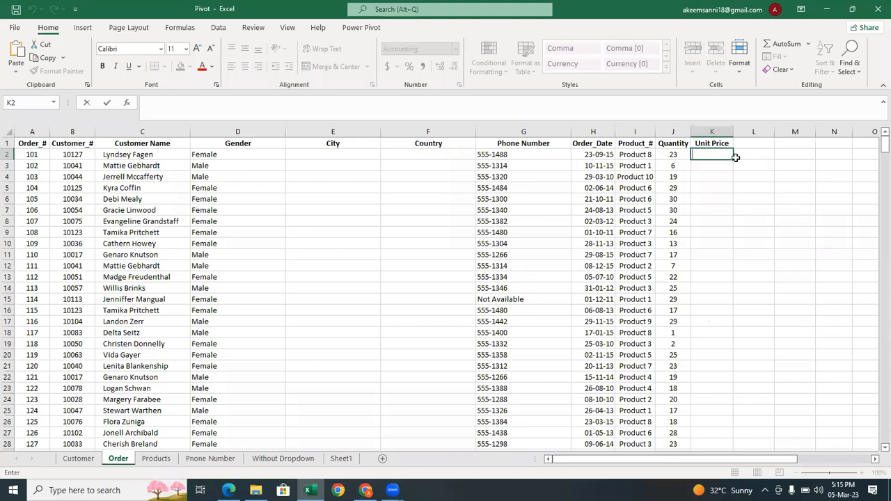
{"action": "type", "text": "="}
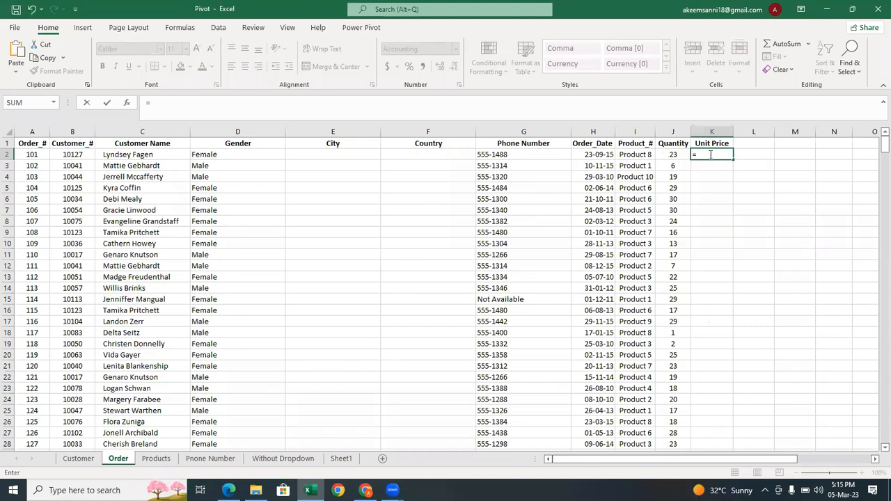
{"action": "type", "text": "vloo"}
{"action": "key", "text": "Tab"}
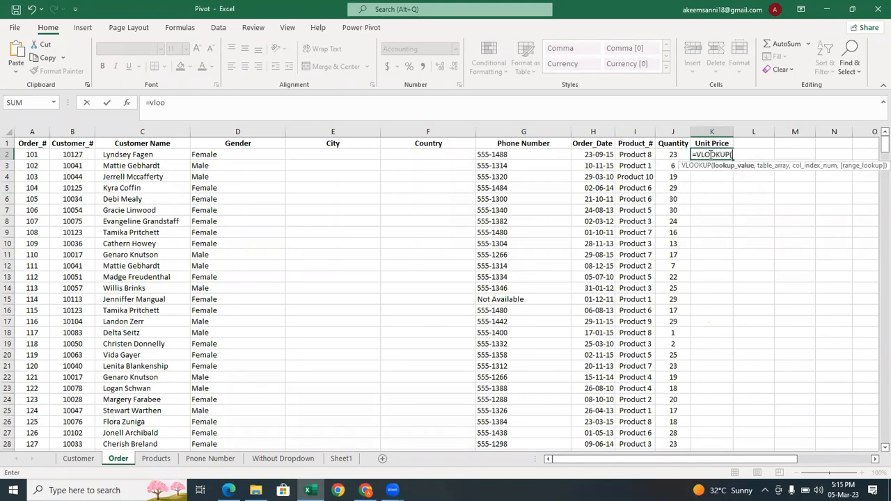
{"action": "left_click", "coordinate": [644, 155]}
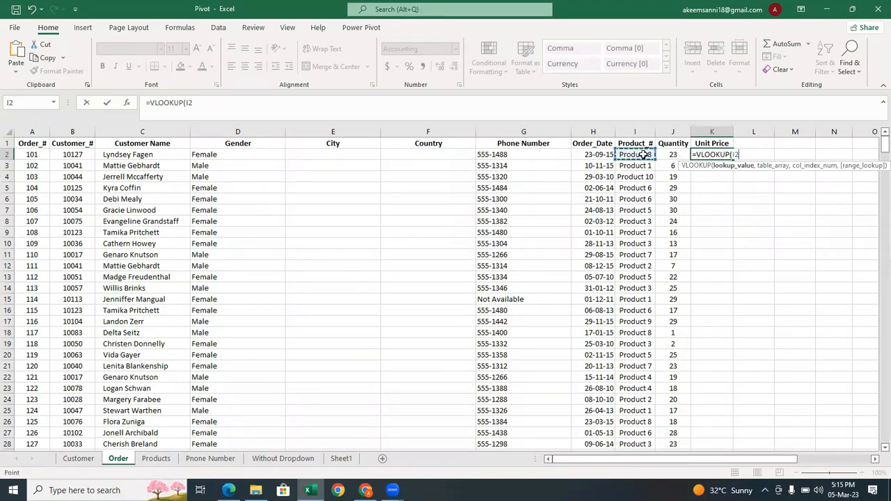
{"action": "type", "text": ","}
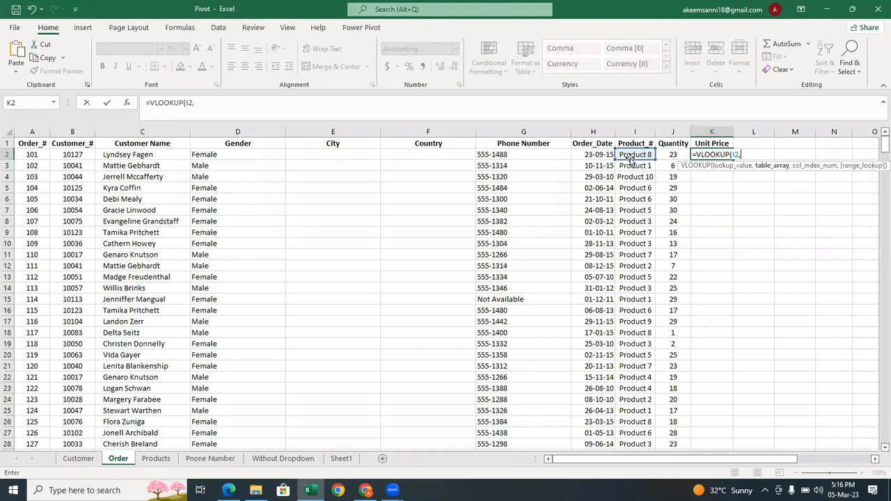
Complete the K2 formula with table range Products!A1:B11, column index 2 and FALSE for an exact match.
{"action": "left_click", "coordinate": [156, 459]}
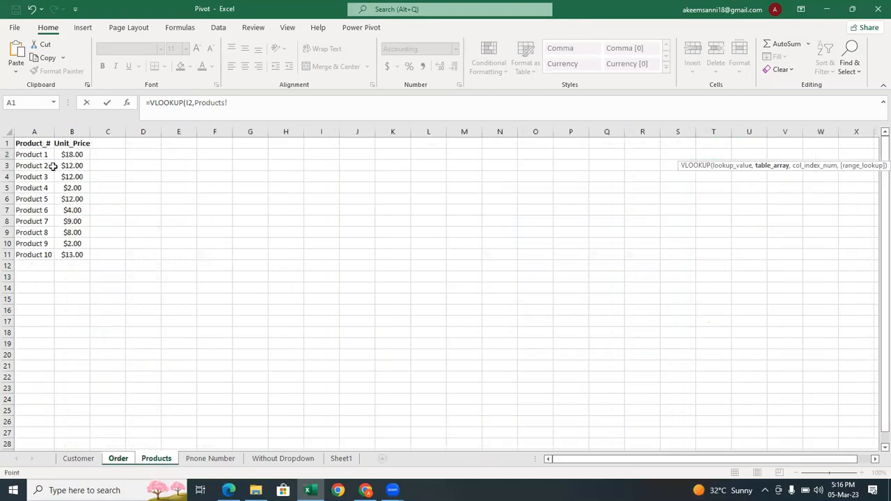
{"action": "left_click_drag", "start_coordinate": [31, 143], "coordinate": [67, 251]}
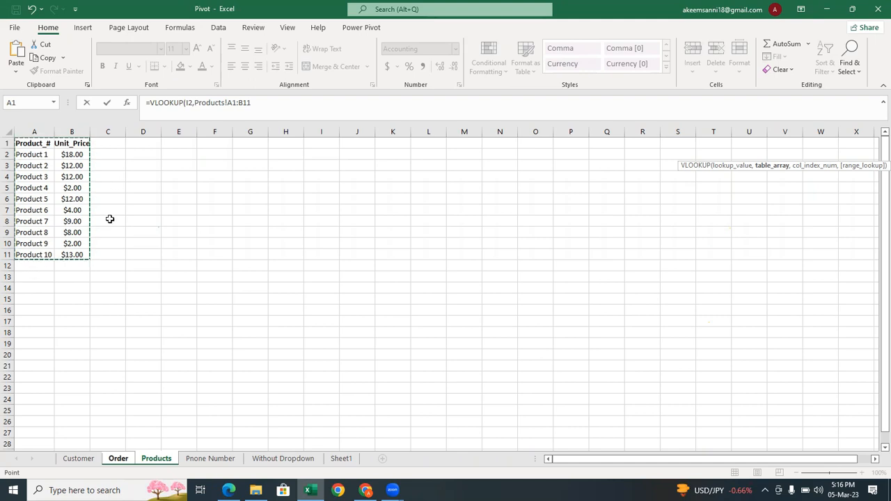
{"action": "left_click", "coordinate": [264, 102]}
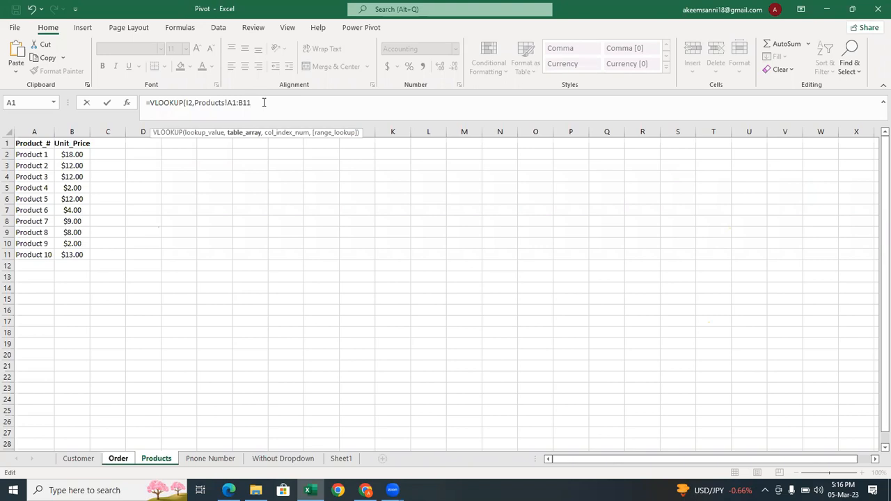
{"action": "type", "text": ",2"}
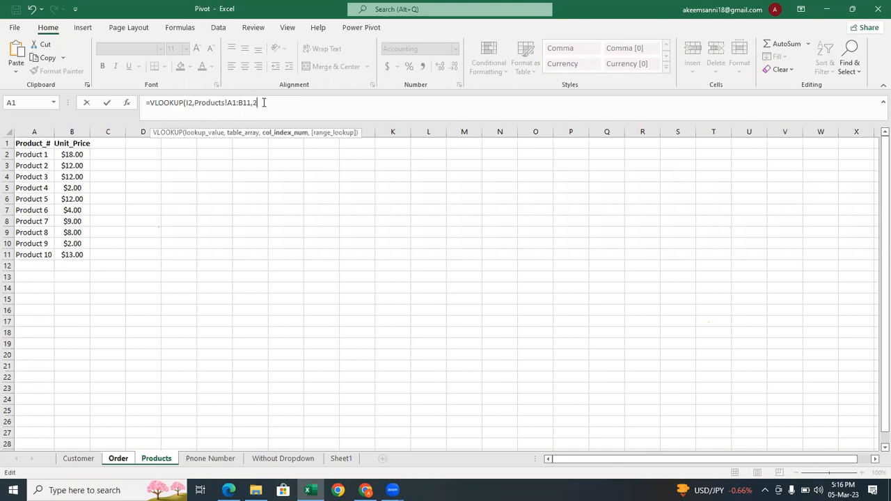
{"action": "type", "text": ","}
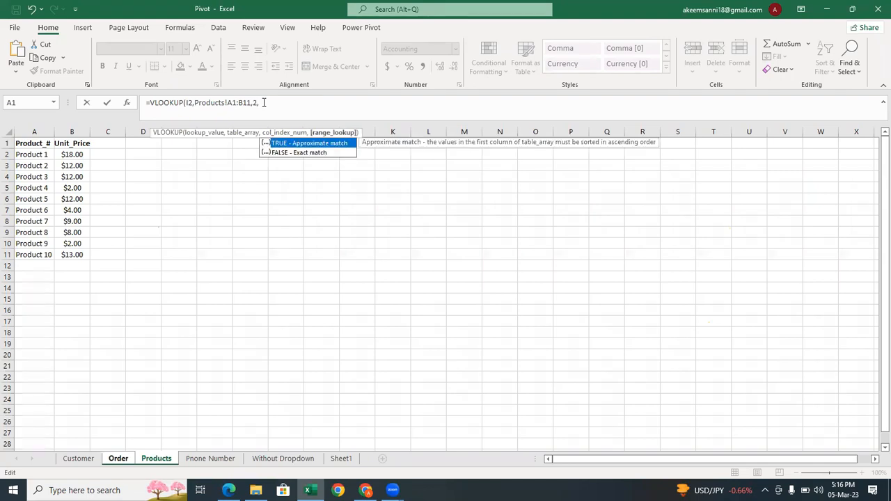
{"action": "type", "text": "false)"}
{"action": "key", "text": "Return"}
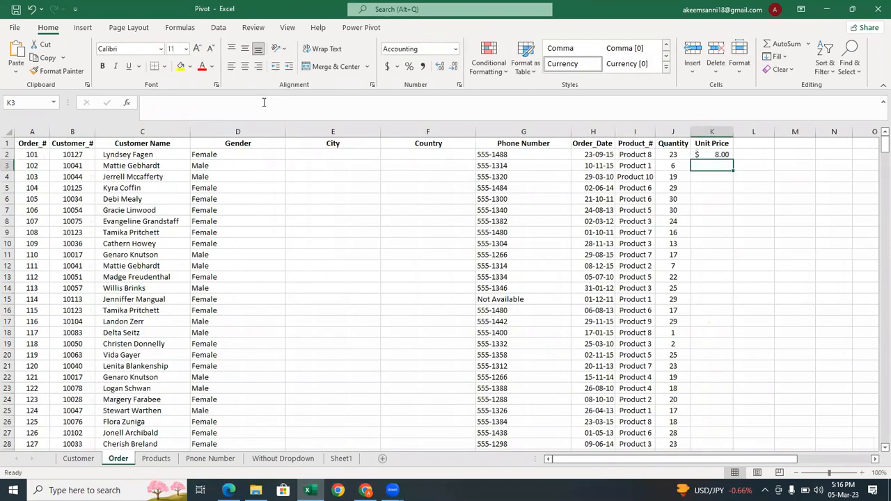
Try to fill the VLOOKUP formula from K2 down the Unit Price column with its relative table range.
{"action": "left_click", "coordinate": [722, 154]}
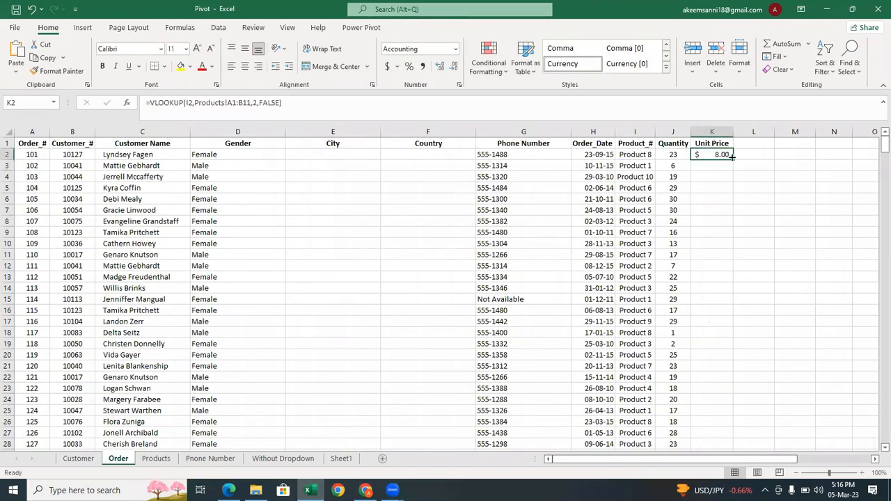
{"action": "double_click", "coordinate": [731, 156]}
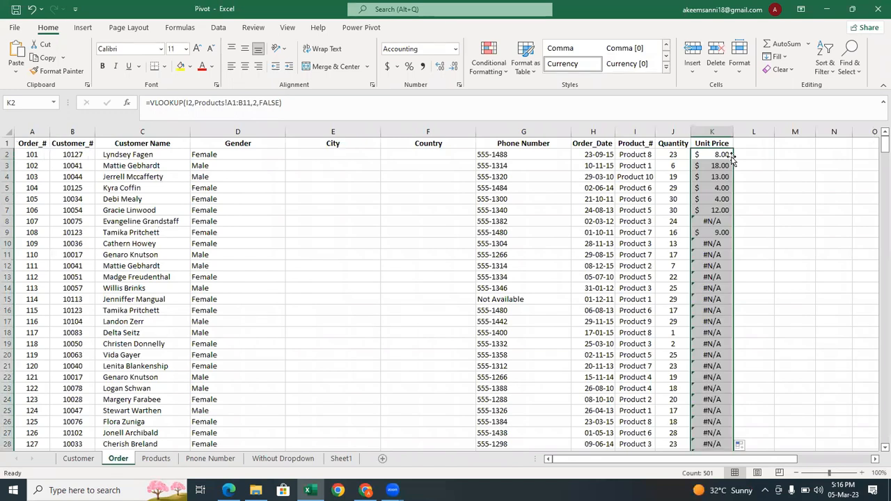
Inspect the table ranges in the formulas of the #N/A cells in the Unit Price column and undo the fill.
{"action": "left_click", "coordinate": [712, 221]}
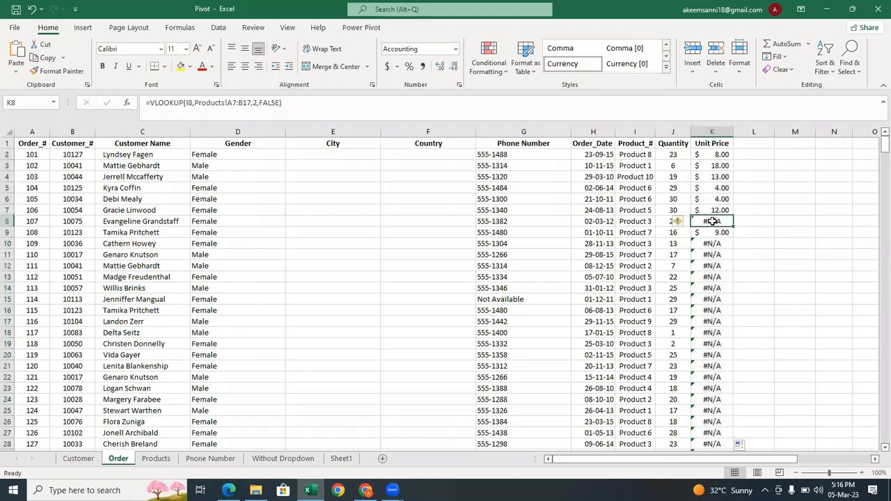
{"action": "left_click", "coordinate": [717, 243]}
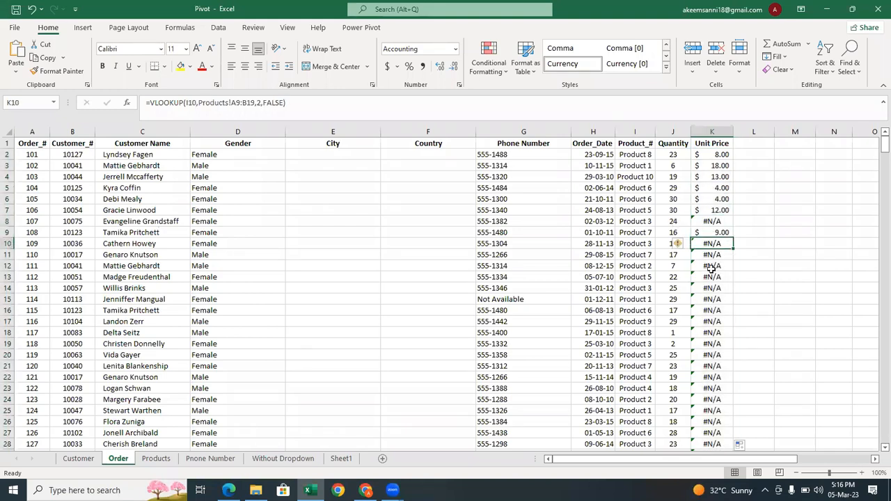
{"action": "left_click", "coordinate": [714, 299]}
{"action": "left_click", "coordinate": [716, 334]}
{"action": "left_click", "coordinate": [719, 255]}
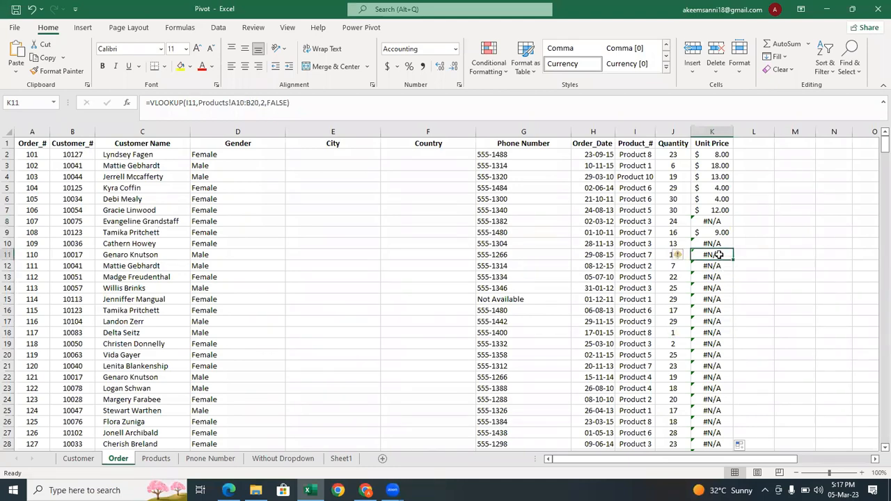
{"action": "left_click", "coordinate": [721, 270]}
{"action": "left_click", "coordinate": [717, 223]}
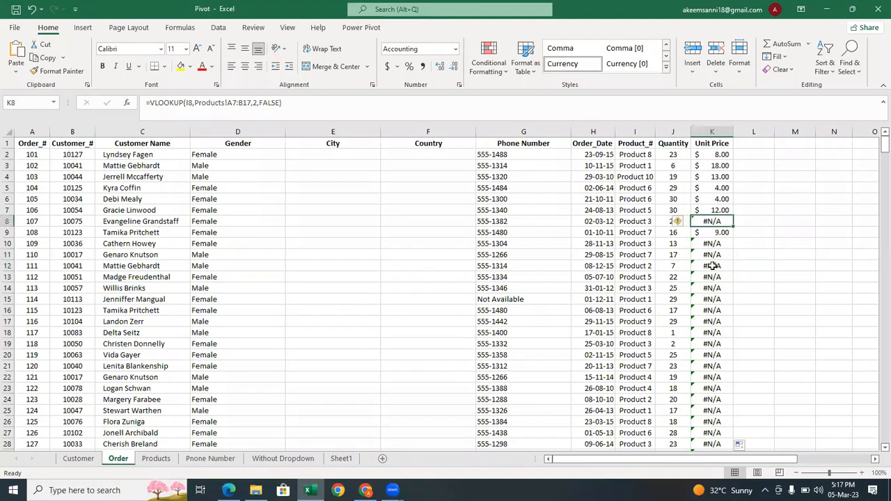
{"action": "left_click", "coordinate": [715, 287]}
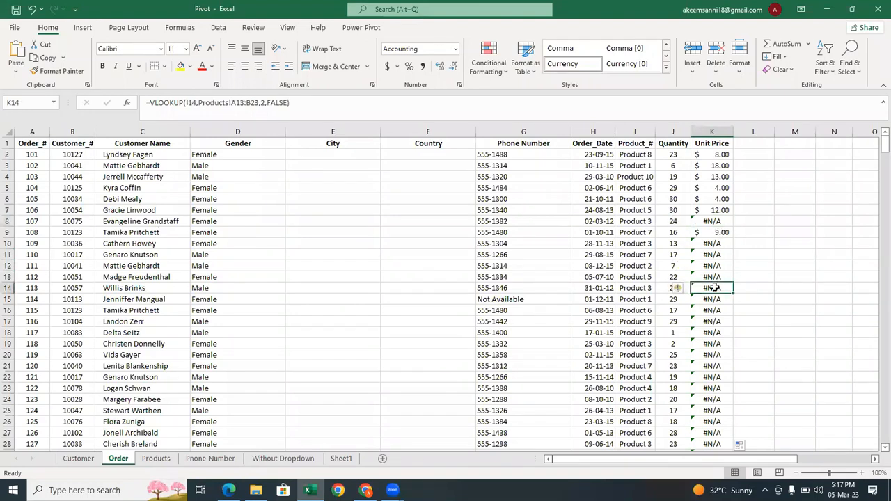
{"action": "left_click", "coordinate": [717, 255]}
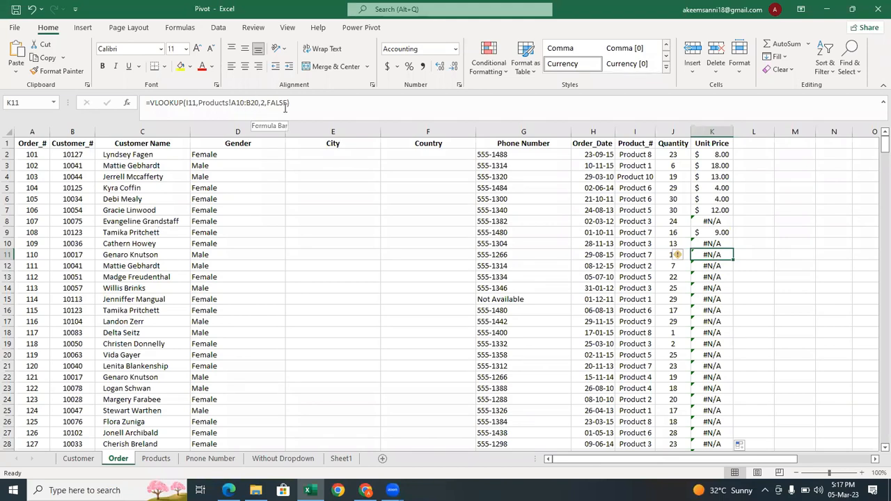
{"action": "key", "text": "ctrl+z"}
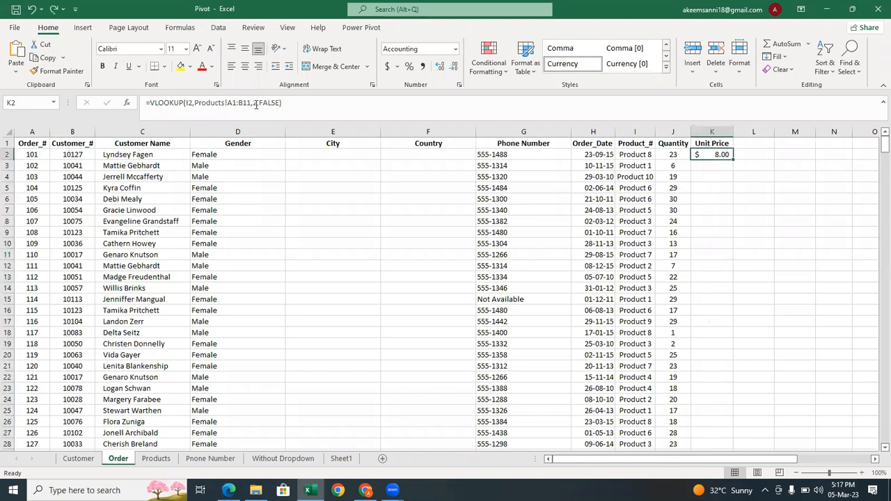
Make the table range in the K2 VLOOKUP formula absolute as Products!$A$1:$B$11.
{"action": "left_click_drag", "start_coordinate": [251, 103], "coordinate": [229, 102]}
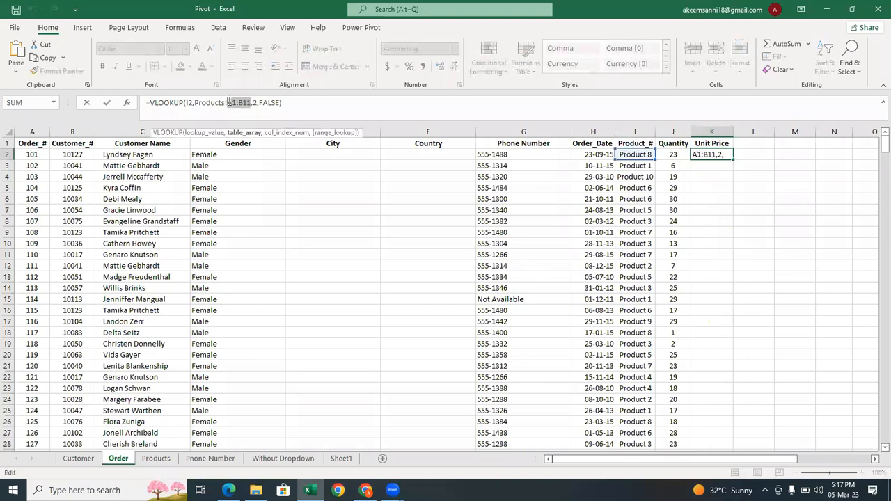
{"action": "key", "text": "F4"}
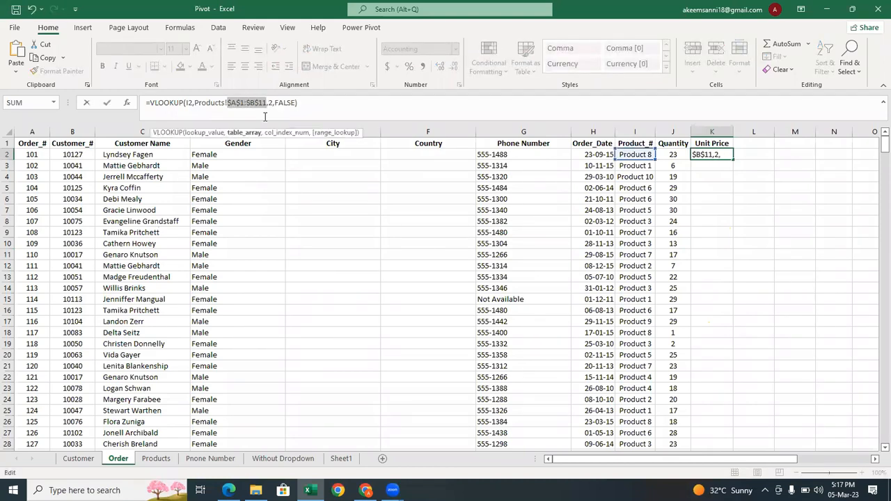
{"action": "key", "text": "Return"}
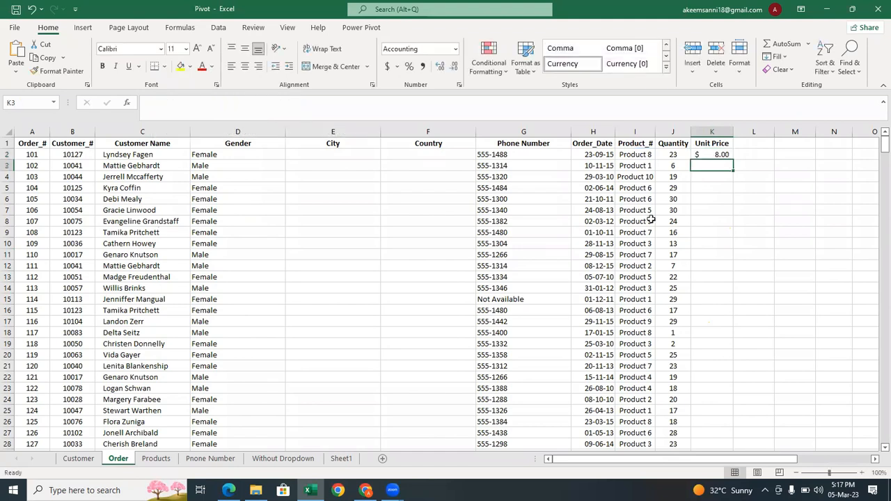
Fill the VLOOKUP formula with the absolute range from K2 down the Unit Price column and check it in K10.
{"action": "left_click", "coordinate": [728, 156]}
{"action": "double_click", "coordinate": [731, 157]}
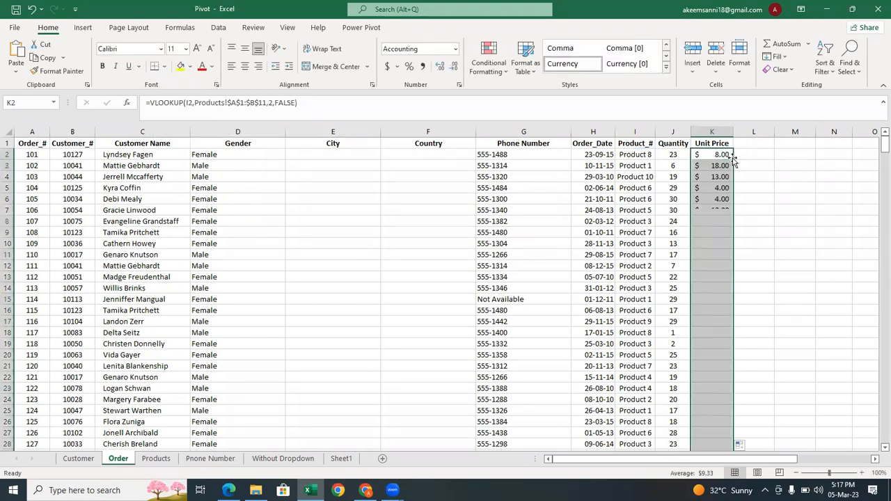
{"action": "left_click", "coordinate": [723, 243]}
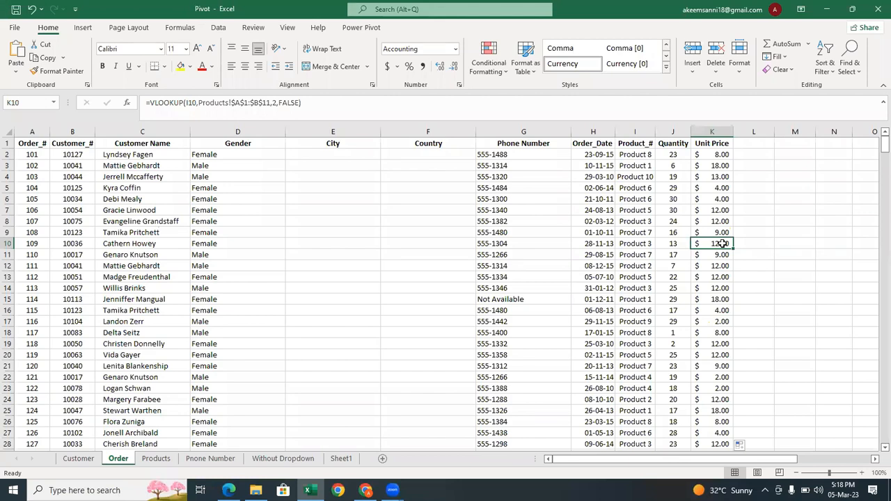
Examine the Customer Name VLOOKUP in C2, its lookup value in B2 and the matching customer number column on the Customer sheet.
{"action": "left_click", "coordinate": [142, 154]}
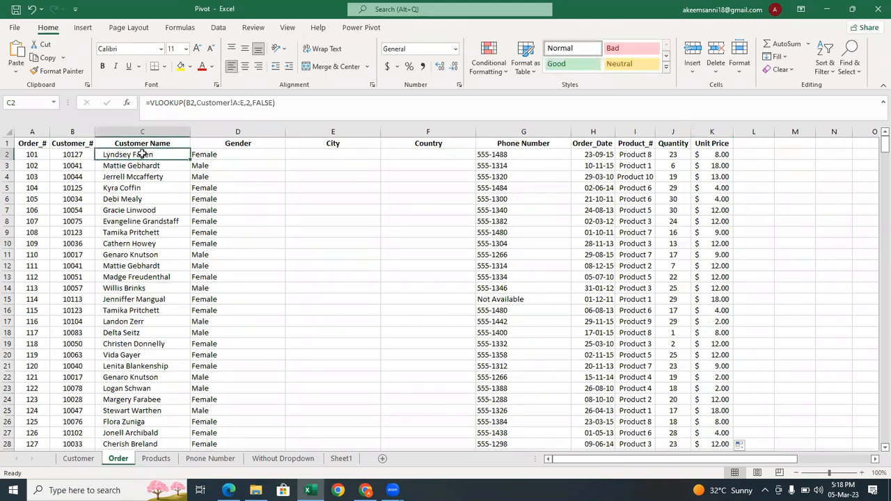
{"action": "left_click", "coordinate": [80, 156]}
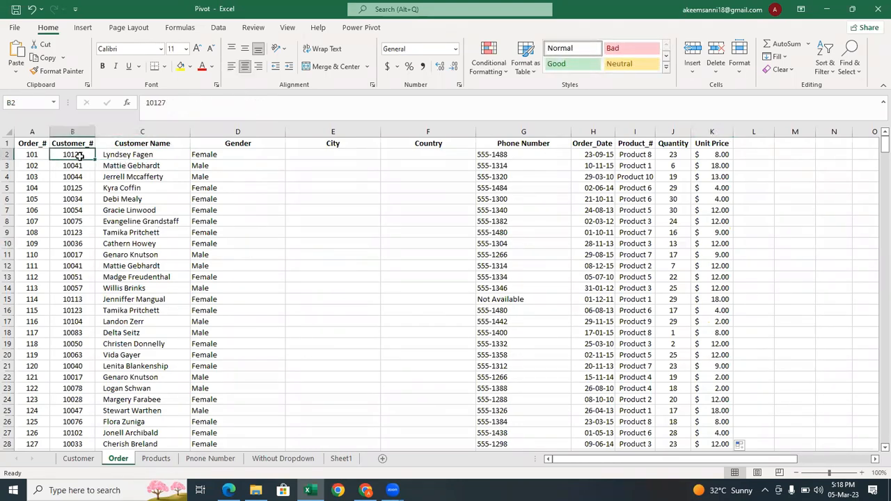
{"action": "left_click", "coordinate": [129, 154]}
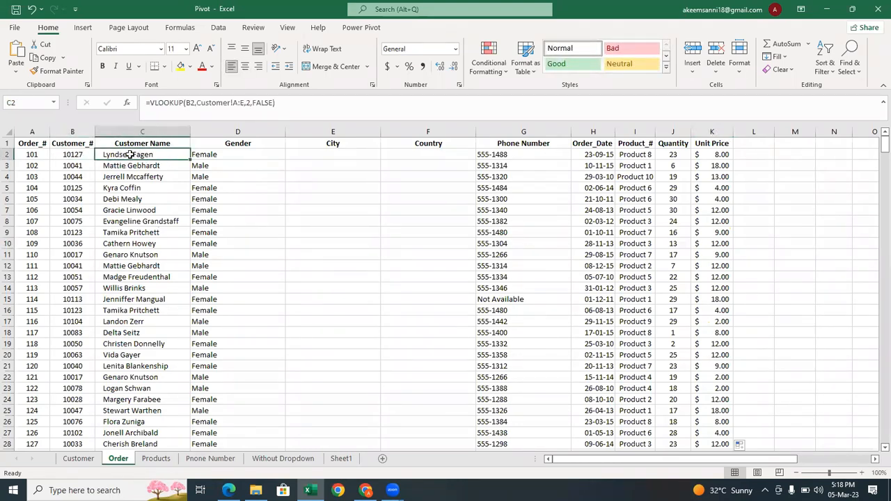
{"action": "left_click", "coordinate": [72, 160]}
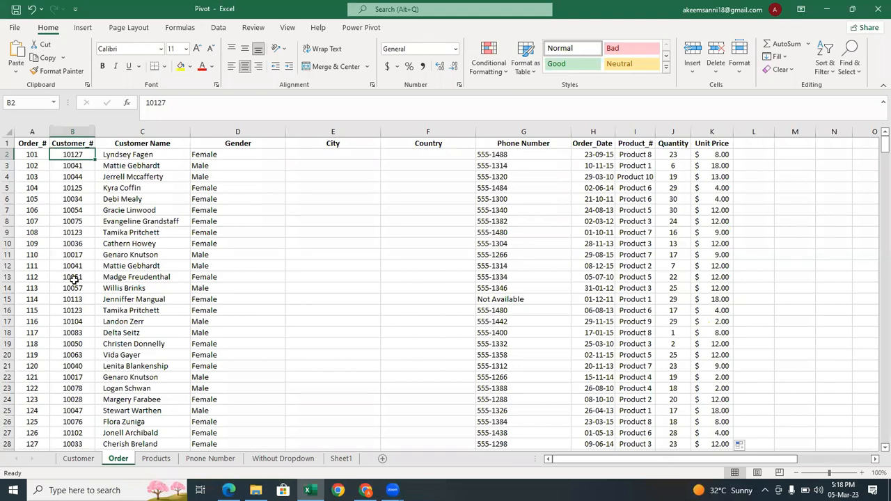
{"action": "left_click", "coordinate": [88, 461]}
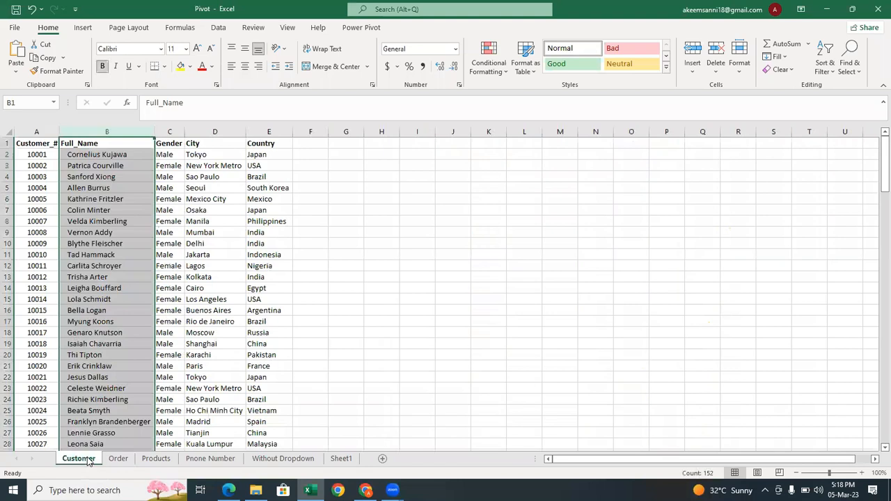
{"action": "left_click", "coordinate": [38, 155]}
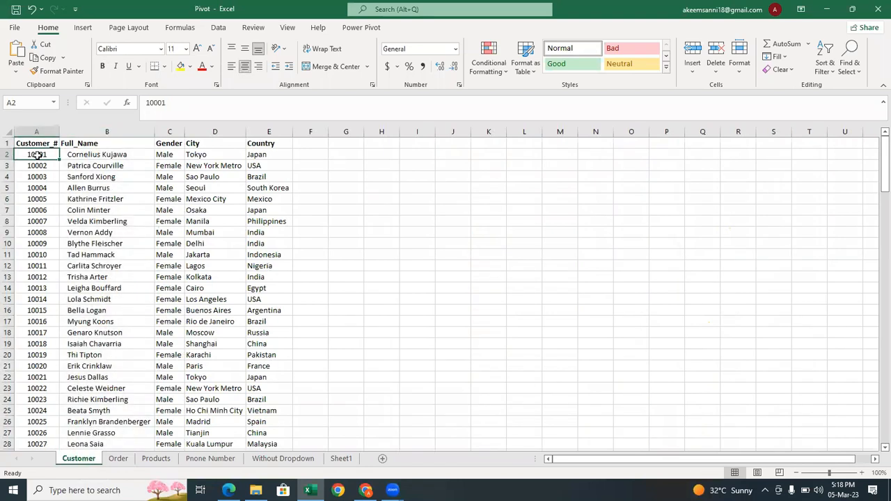
Compare the customer number and name columns on the Customer and Order sheets, and review the product price table on the Products sheet.
{"action": "left_click", "coordinate": [119, 459]}
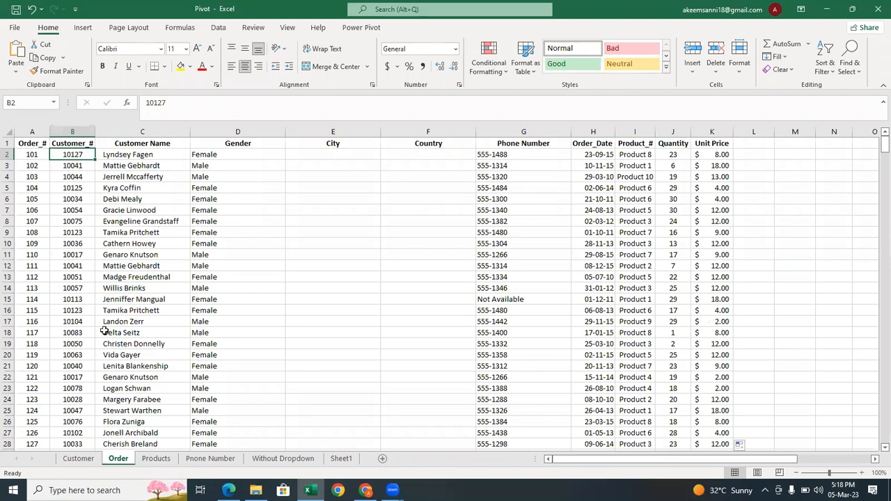
{"action": "left_click", "coordinate": [79, 460]}
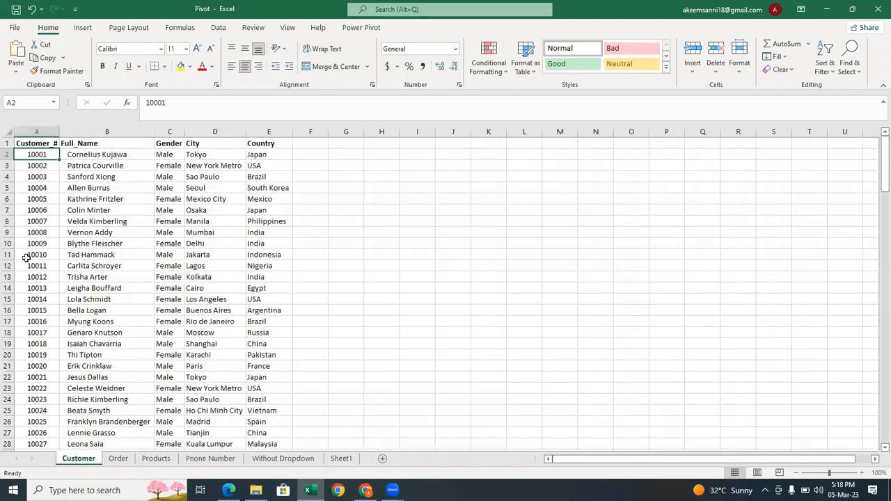
{"action": "left_click", "coordinate": [114, 157]}
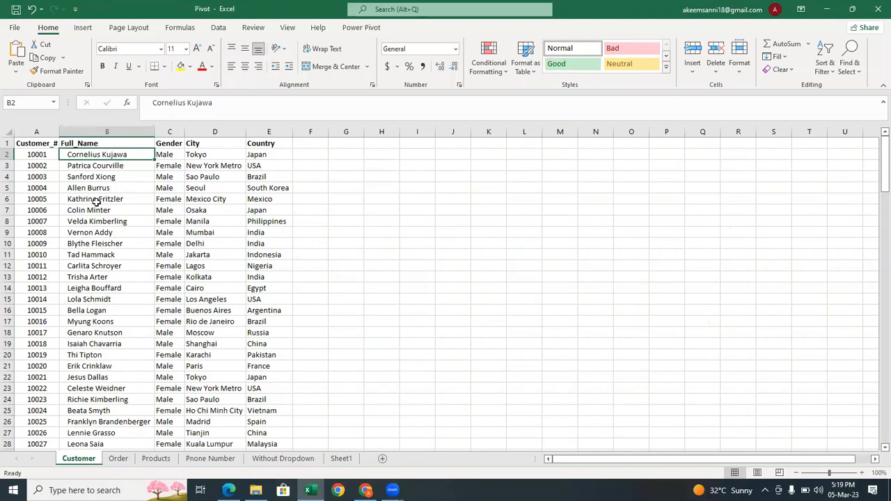
{"action": "left_click", "coordinate": [117, 458]}
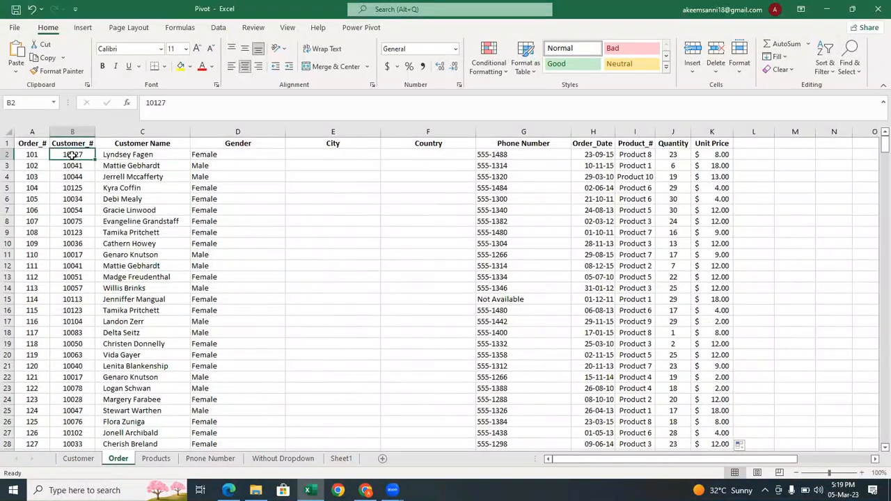
{"action": "left_click", "coordinate": [78, 458]}
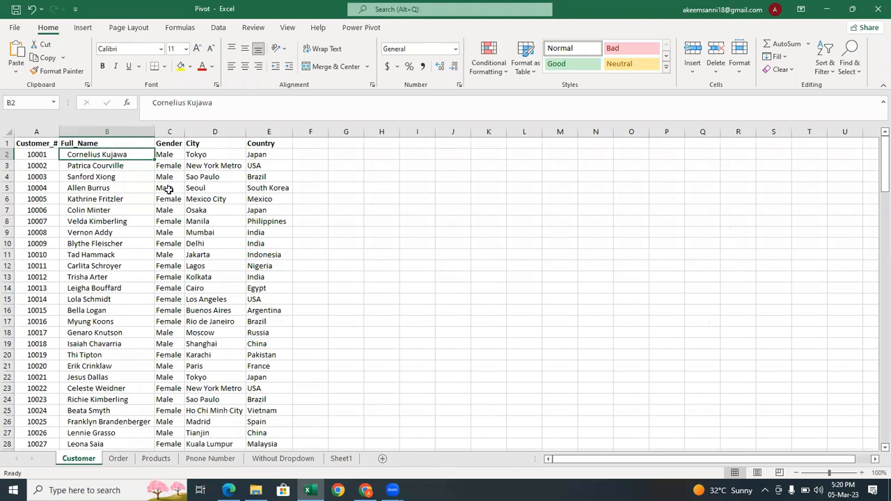
{"action": "left_click", "coordinate": [156, 459]}
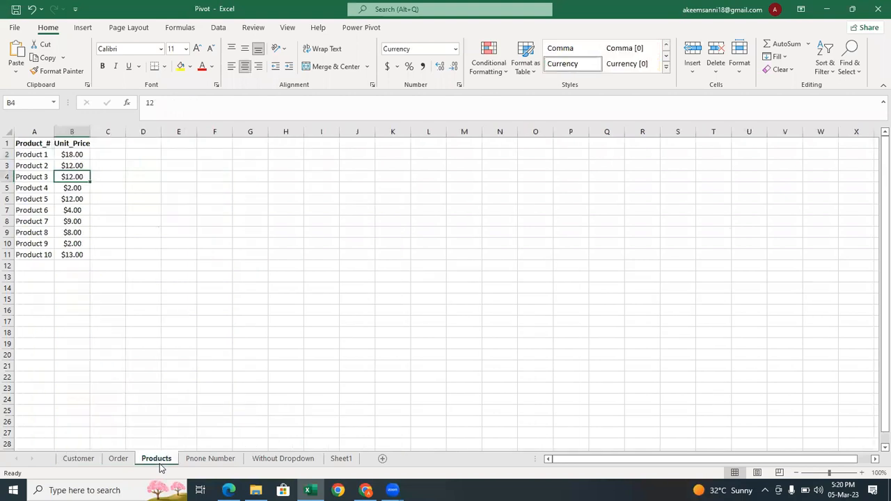
{"action": "left_click", "coordinate": [119, 459]}
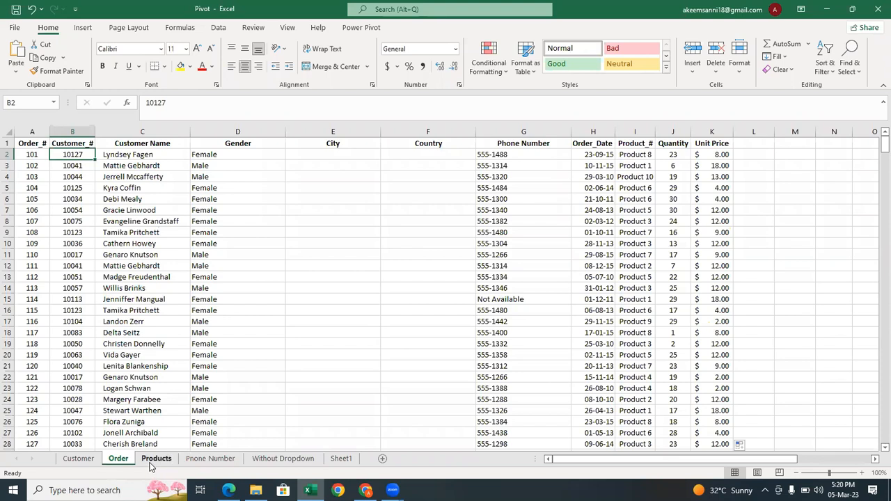
{"action": "left_click", "coordinate": [155, 460]}
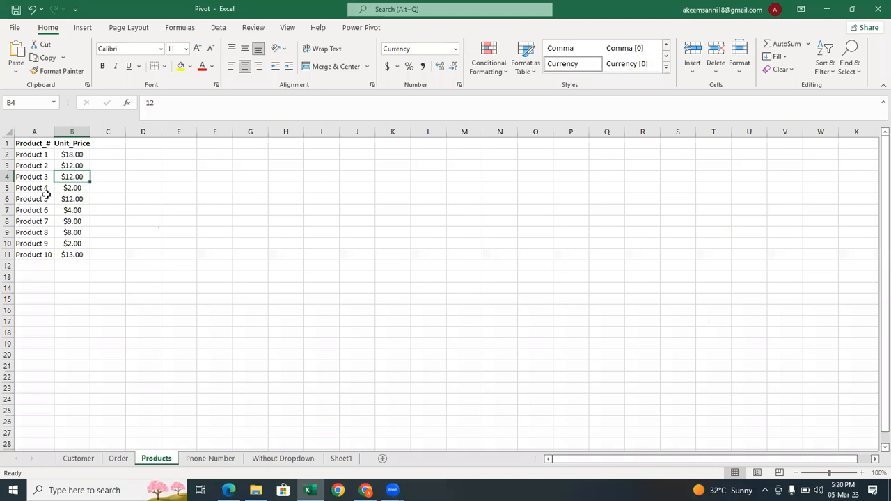
{"action": "scroll", "coordinate": [30, 158], "scroll_direction": "down", "scroll_amount": 1}
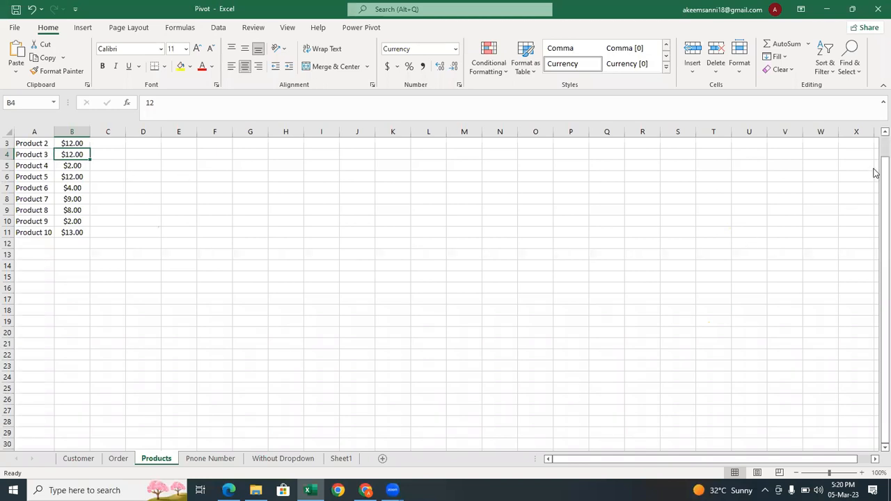
{"action": "left_click_drag", "start_coordinate": [879, 170], "coordinate": [876, 150]}
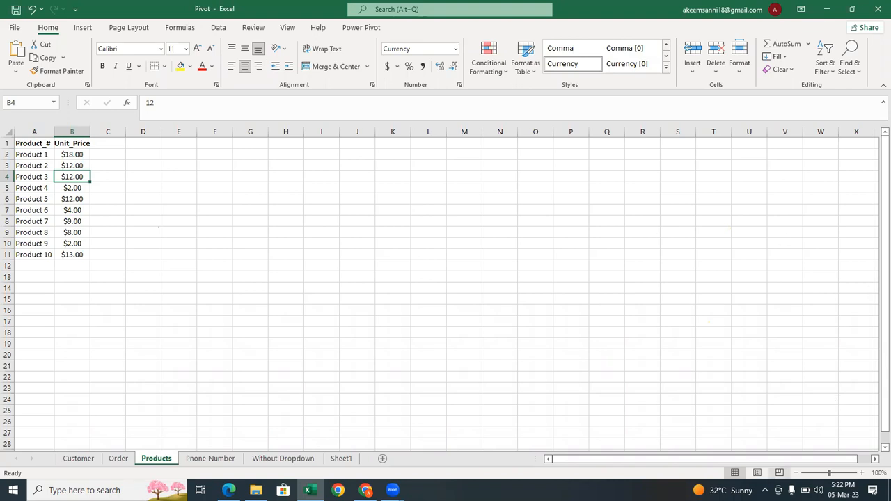
Connect the computer to the Globaltech Wi-Fi network with automatic connection kept on.
{"action": "left_click", "coordinate": [764, 490]}
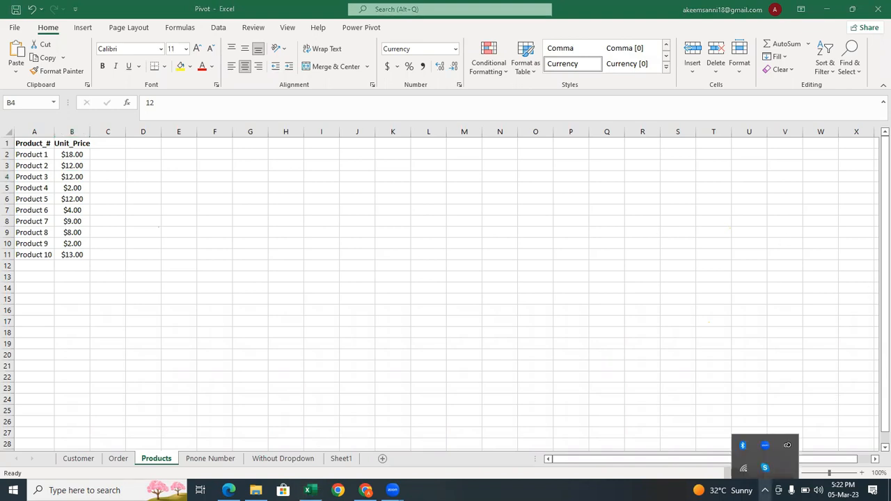
{"action": "left_click", "coordinate": [745, 470]}
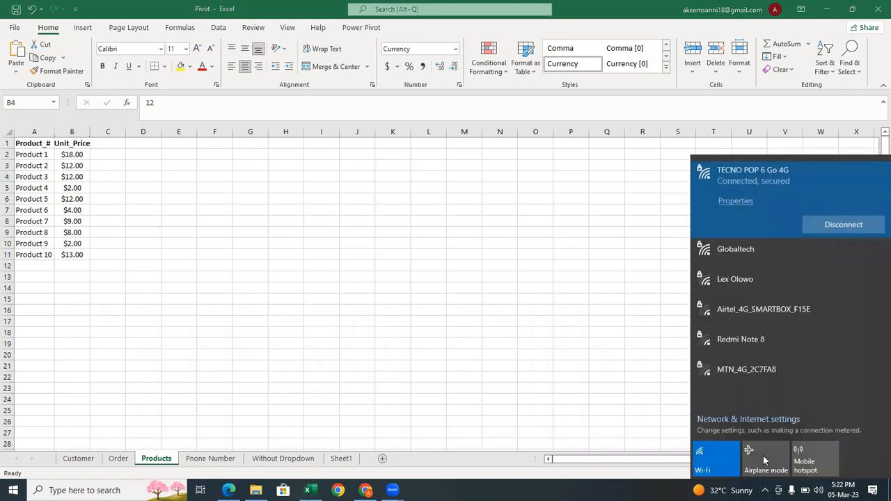
{"action": "left_click", "coordinate": [761, 256]}
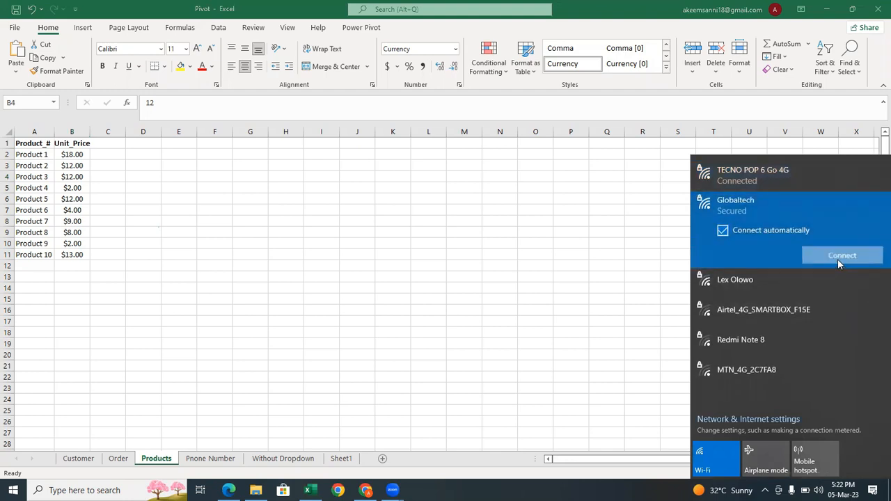
{"action": "left_click", "coordinate": [837, 259]}
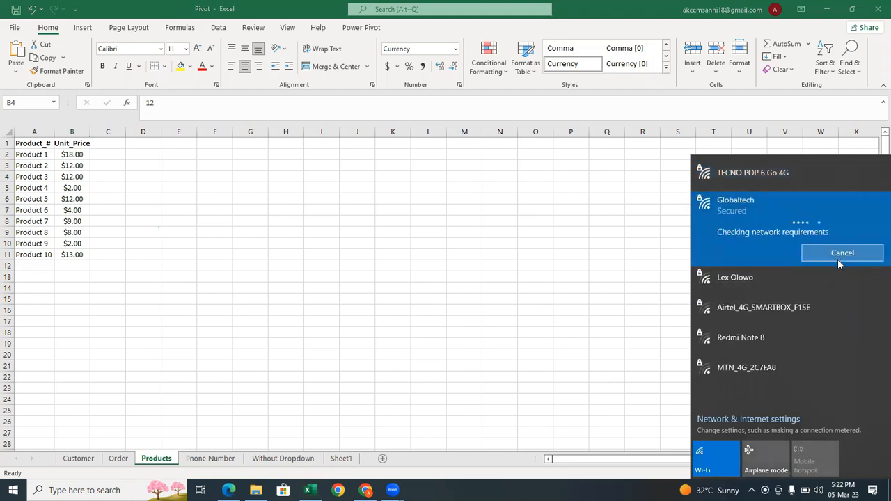